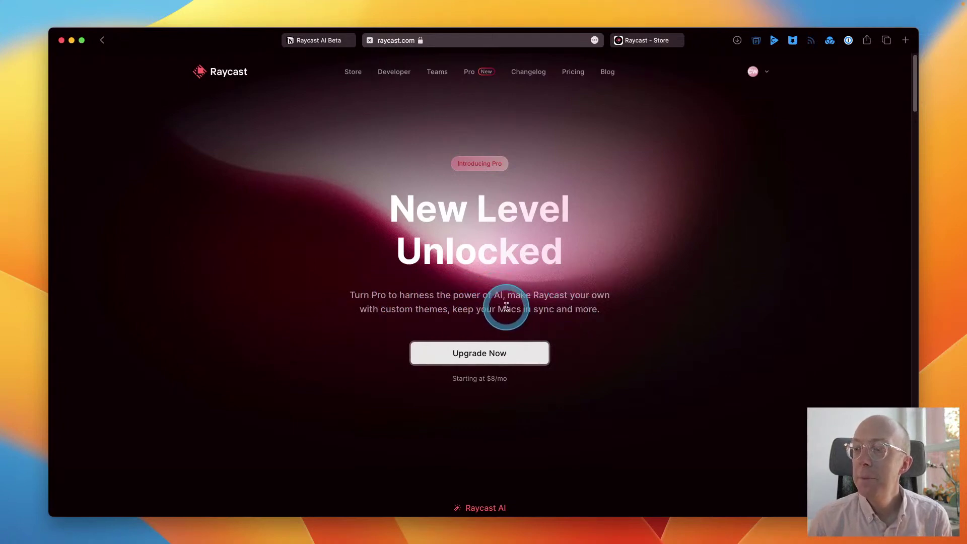
# Step: Look over the Raycast Pro page from its introduction to the Raycast AI section
pyautogui.scroll(-2, 506, 308)
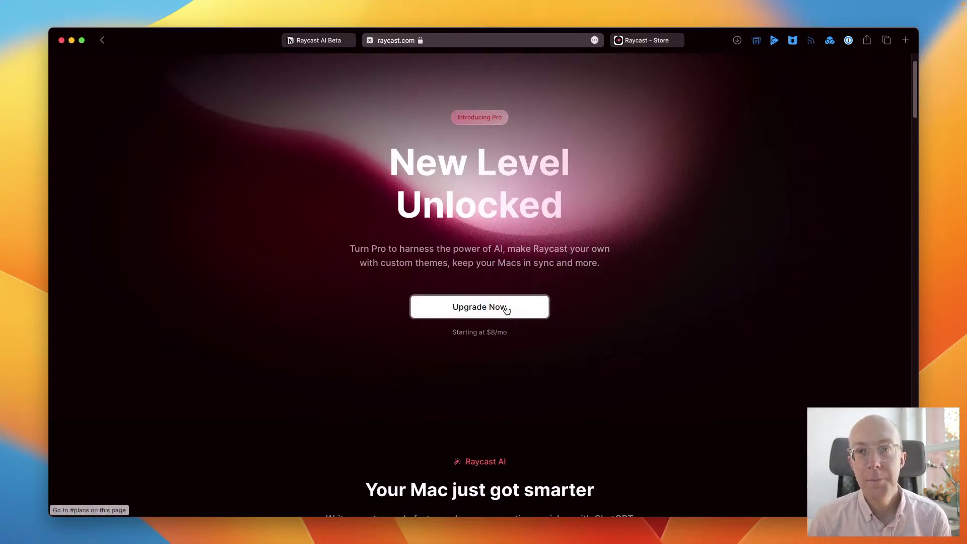
pyautogui.click(506, 308)
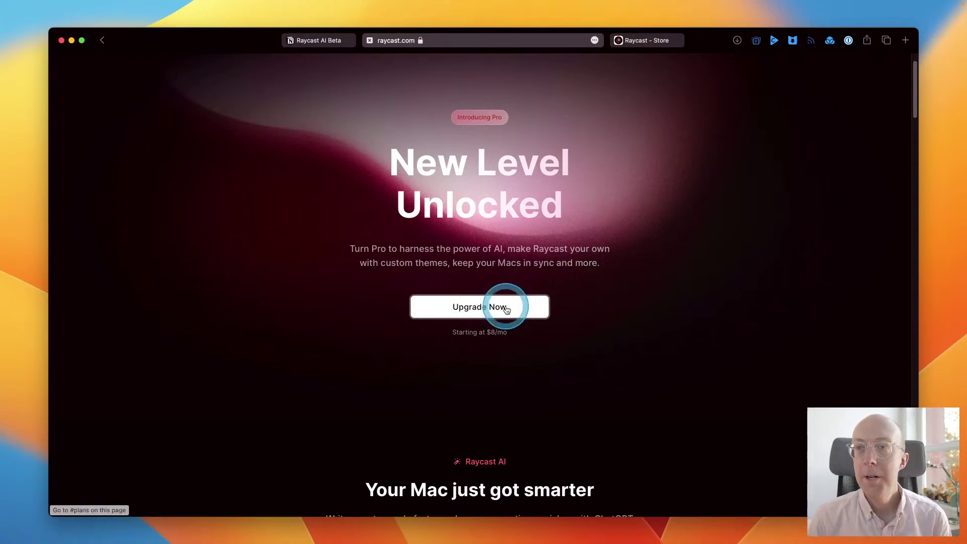
pyautogui.scroll(-4, 506, 308)
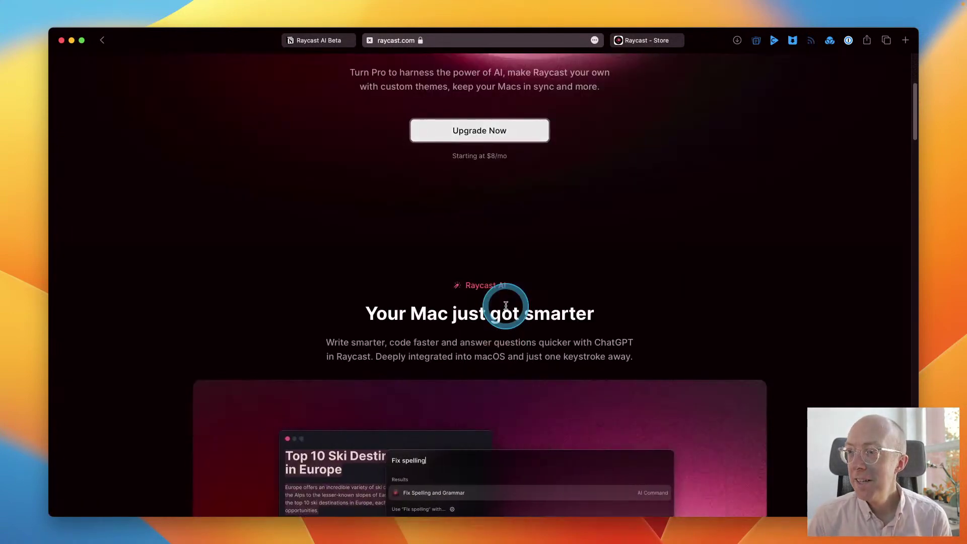
pyautogui.scroll(-1, 506, 308)
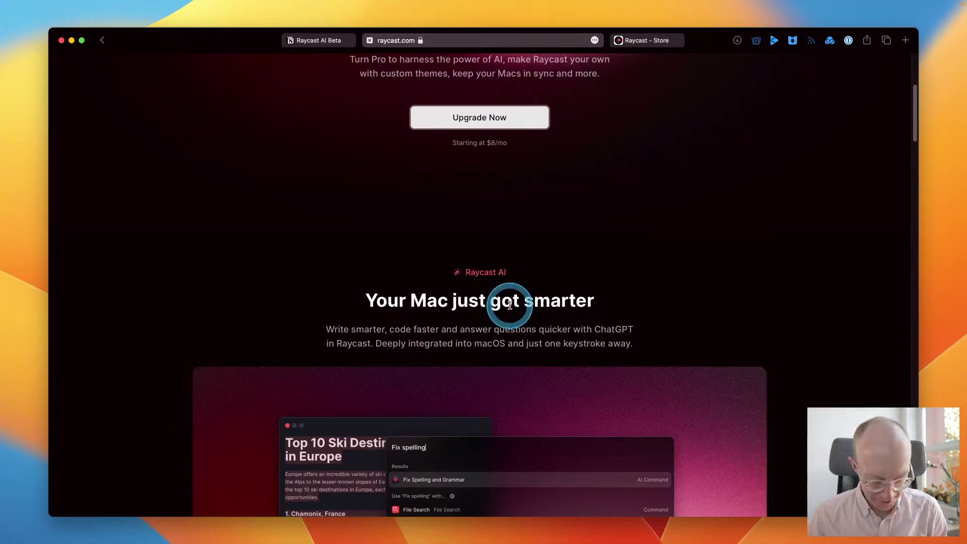
# Step: Open Raycast's General settings and review the Pro features in the AI and Cloud Sync settings
pyautogui.hotkey('alt', 'space')
pyautogui.write('ge')
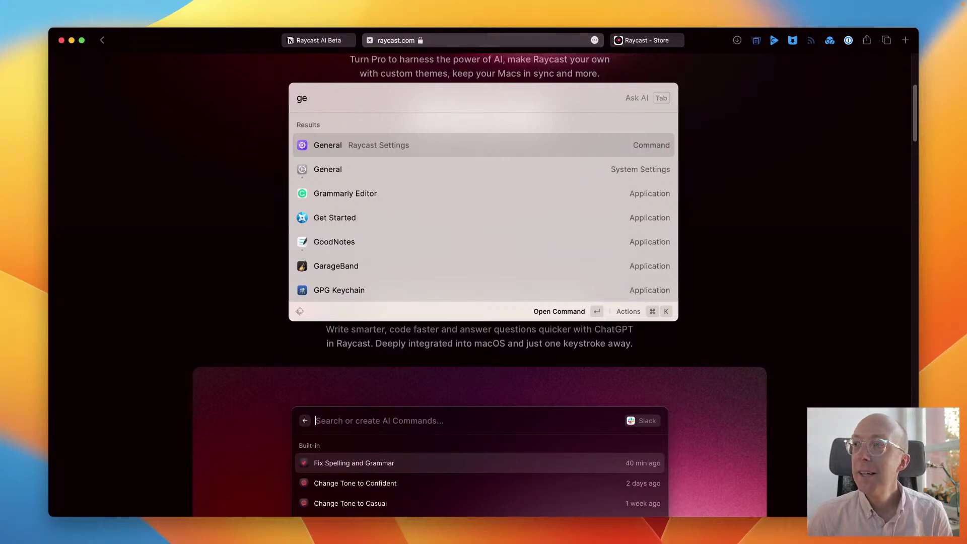
pyautogui.press('Return')
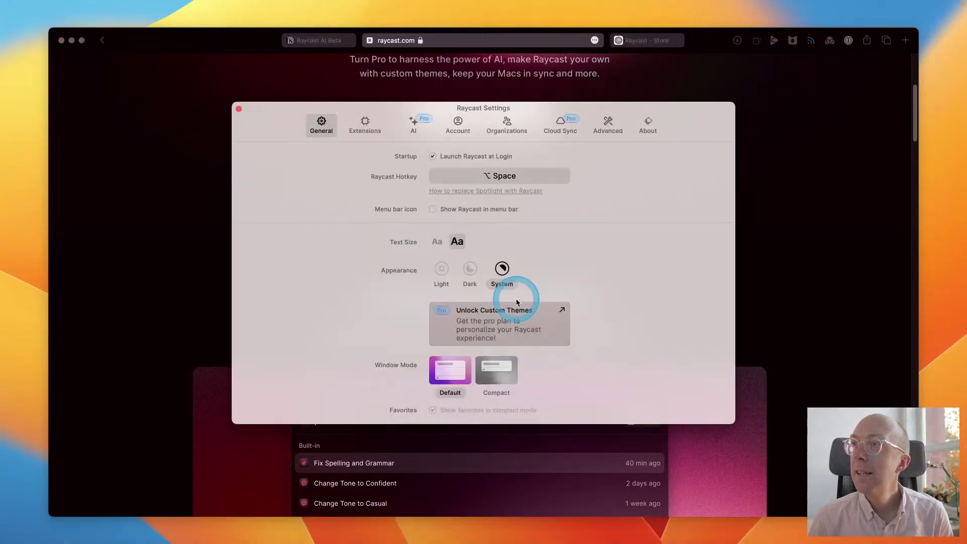
pyautogui.click(415, 128)
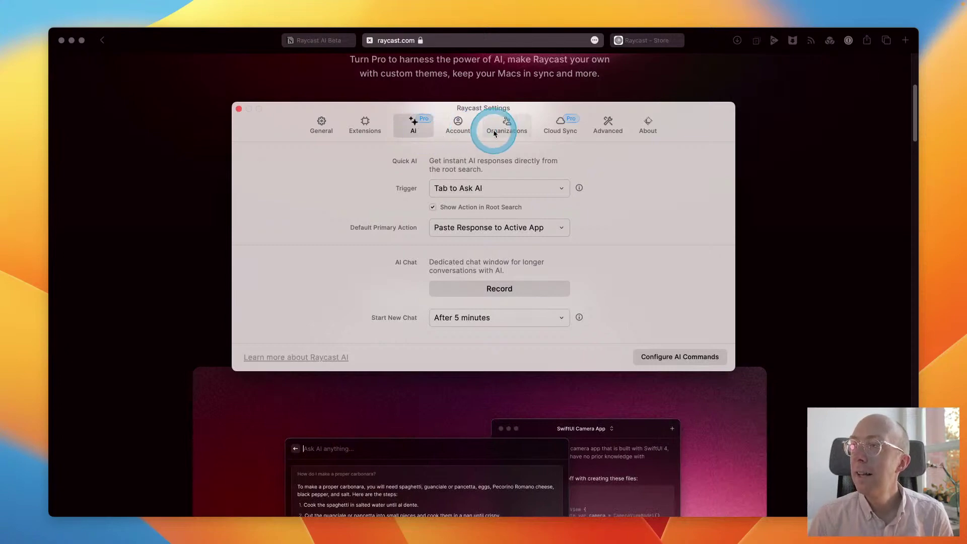
pyautogui.click(554, 129)
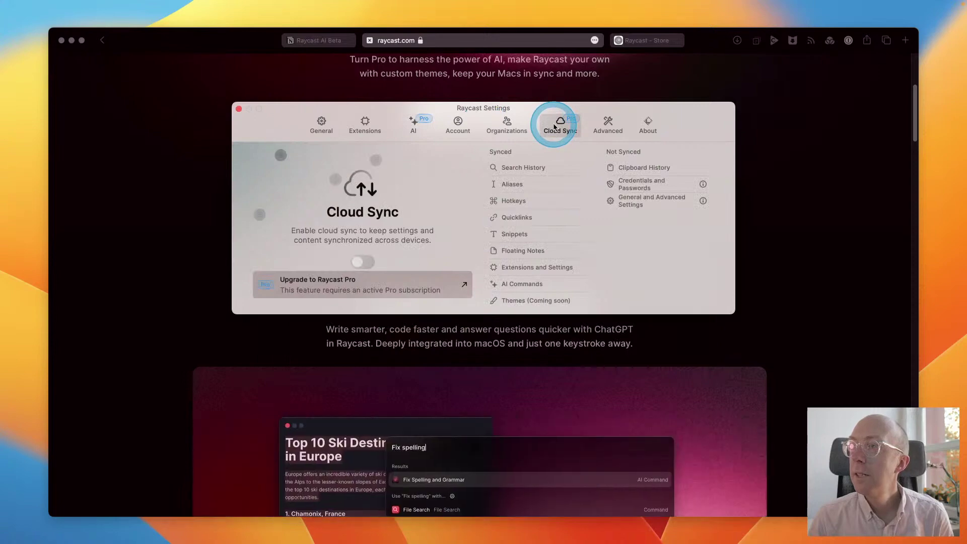
pyautogui.click(425, 125)
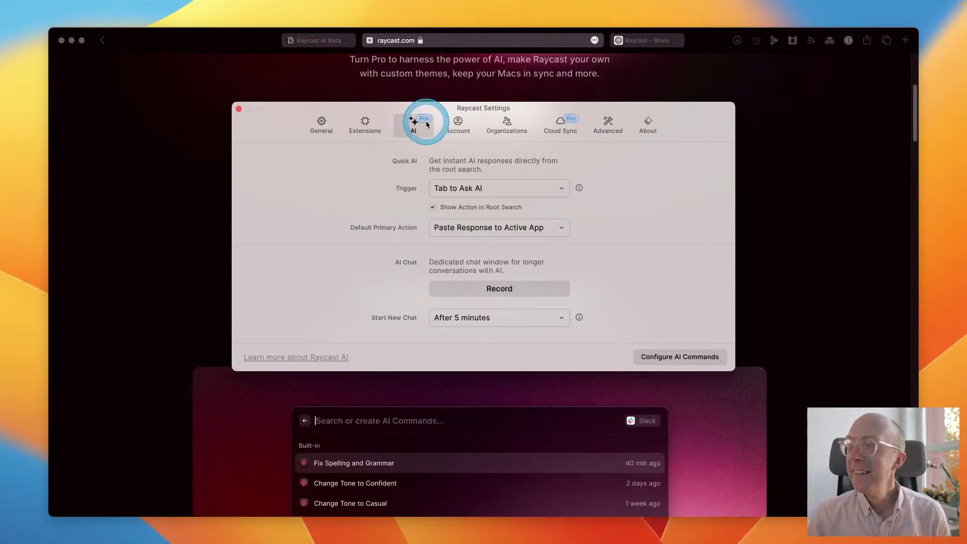
pyautogui.click(524, 121)
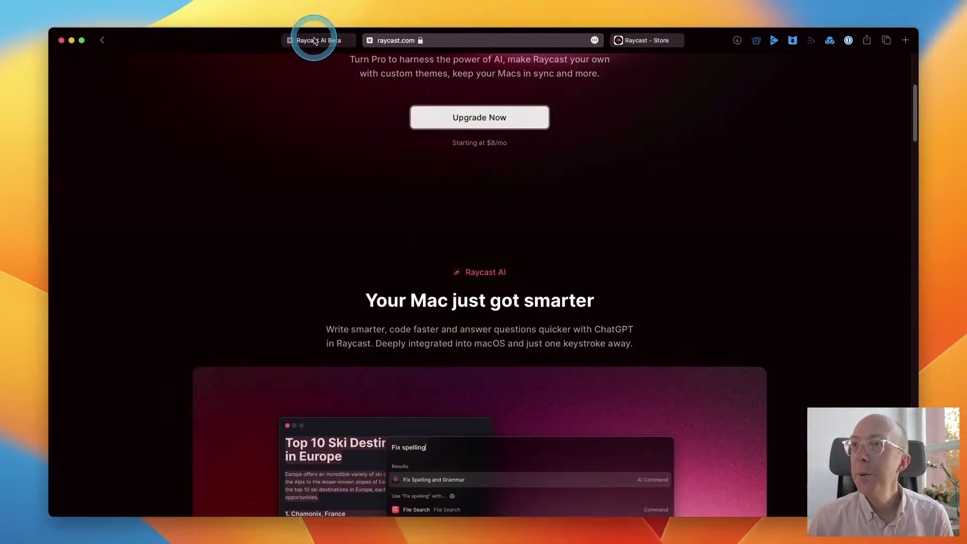
# Step: Switch to the Raycast AI Beta page and read its beta notice, Getting Started section and Quick AI example
pyautogui.click(316, 41)
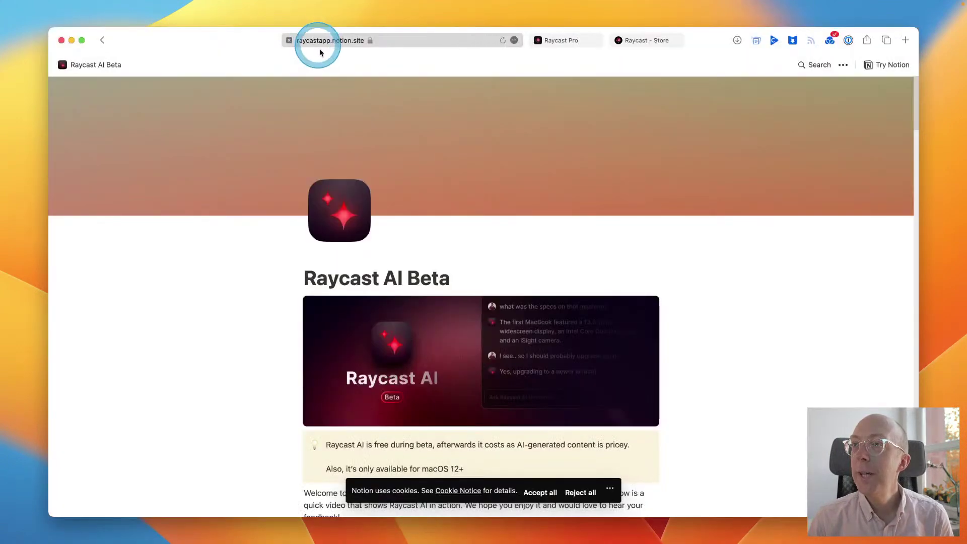
pyautogui.scroll(-3, 366, 210)
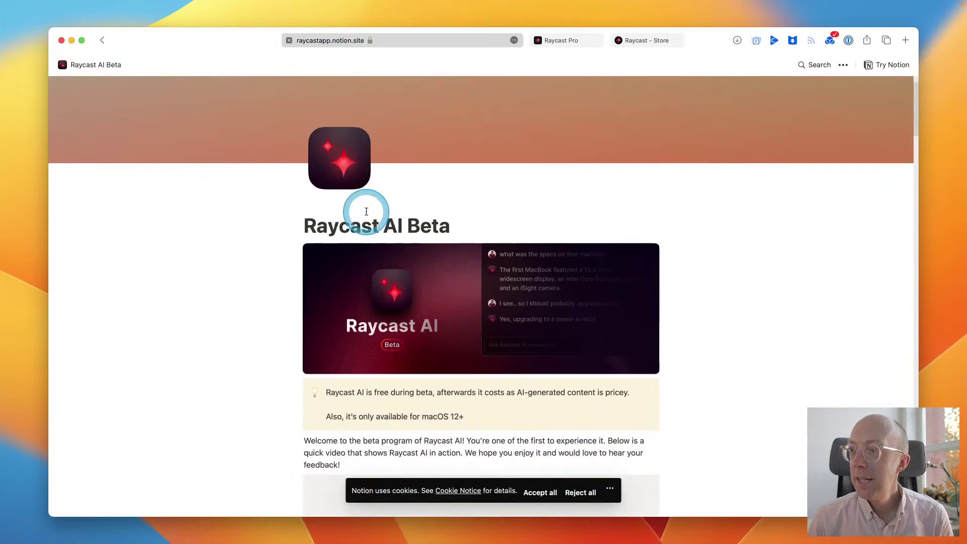
pyautogui.scroll(-3, 382, 232)
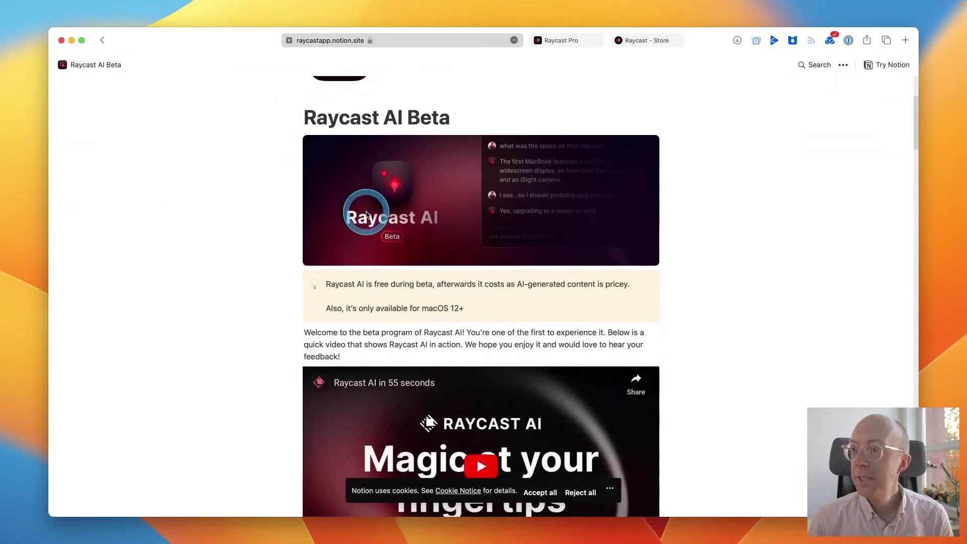
pyautogui.tripleClick(400, 267)
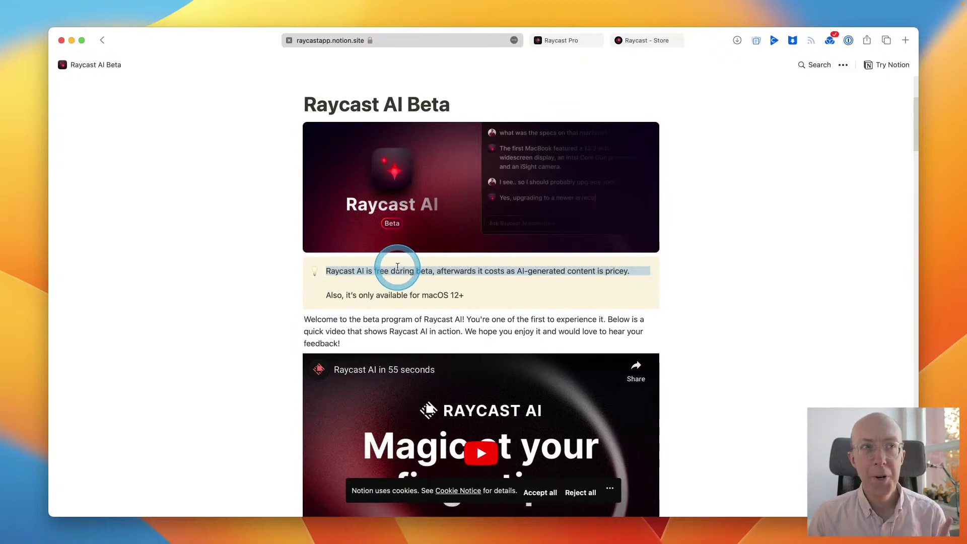
pyautogui.scroll(-5, 397, 265)
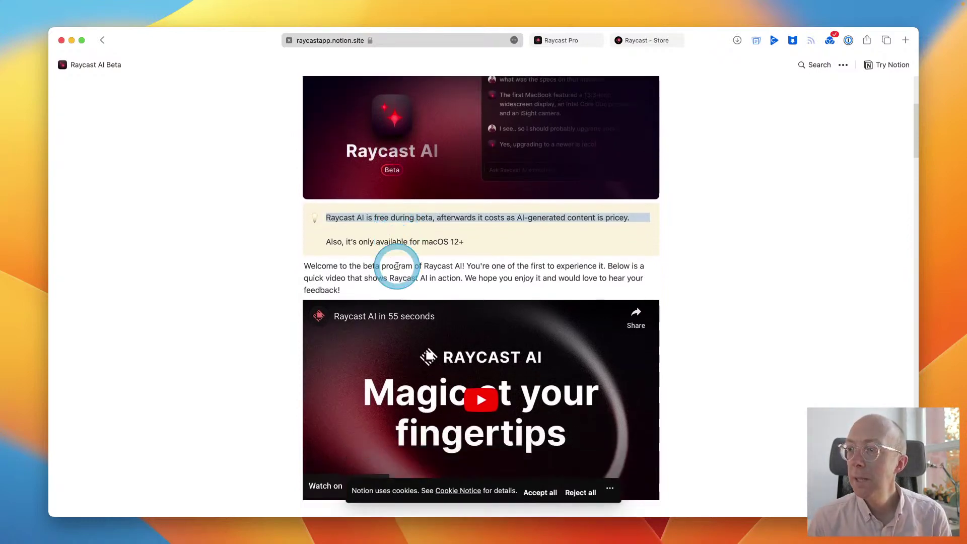
pyautogui.scroll(-5, 398, 268)
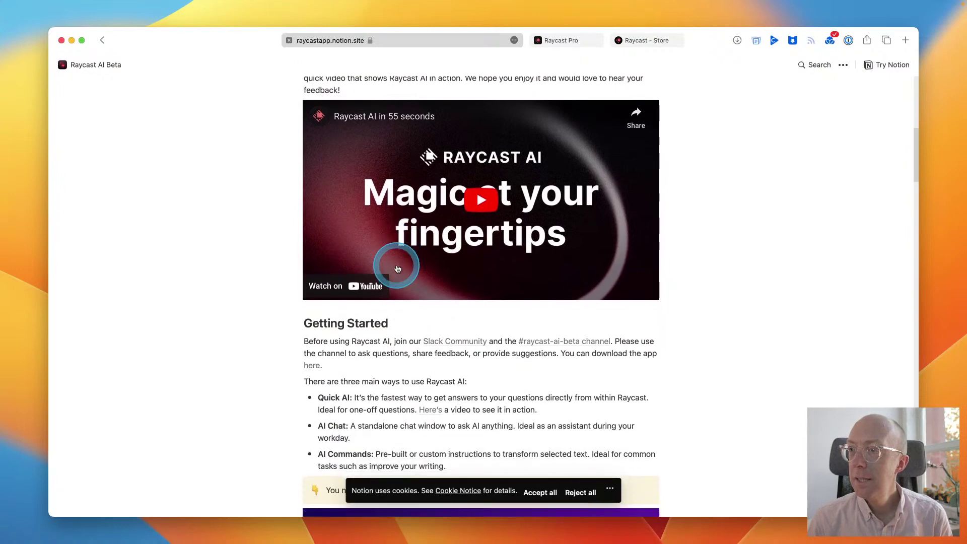
pyautogui.scroll(-5, 396, 267)
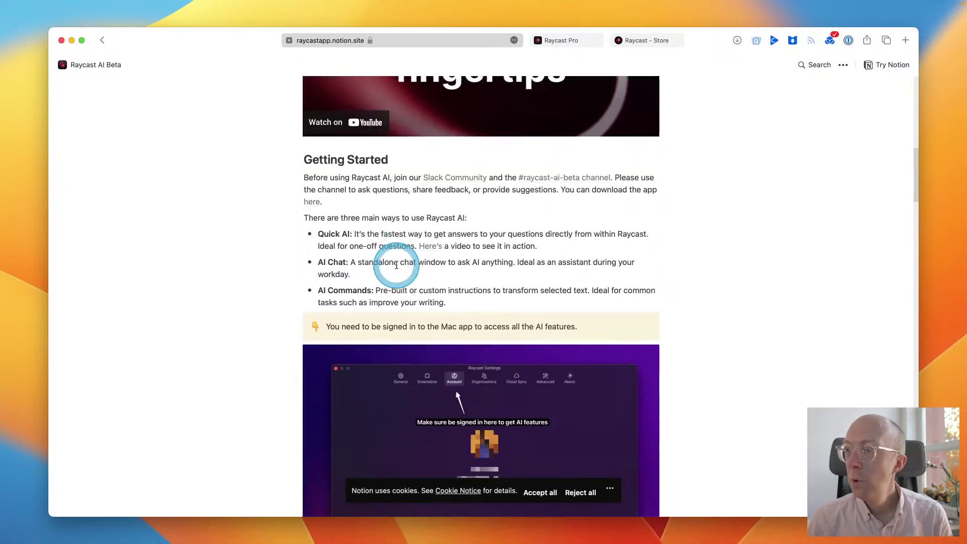
pyautogui.scroll(-7, 396, 265)
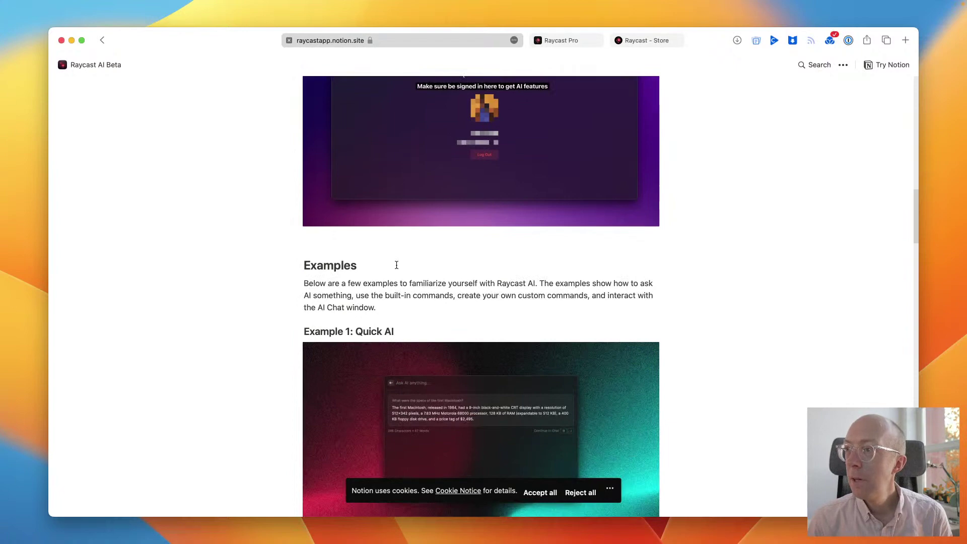
pyautogui.scroll(-2, 396, 264)
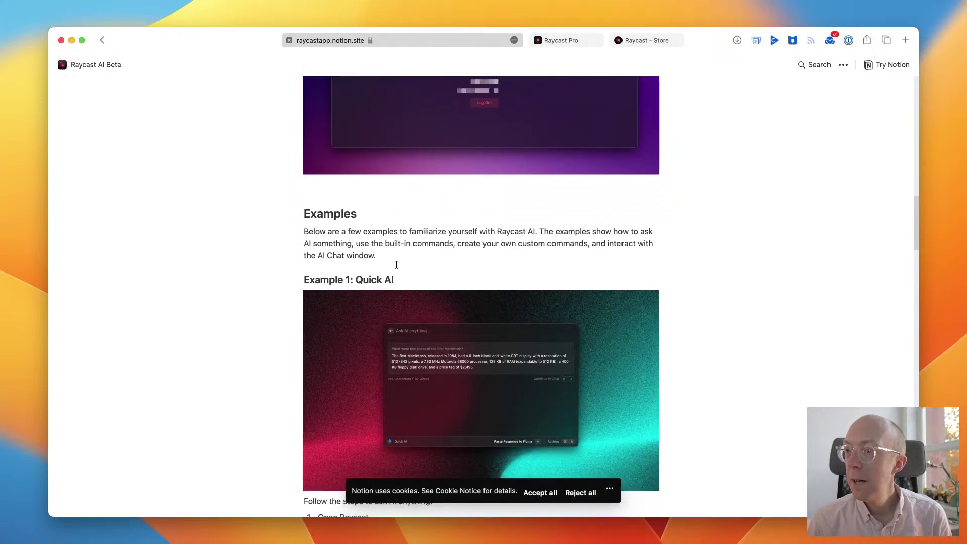
pyautogui.scroll(-4, 396, 264)
pyautogui.click(397, 266)
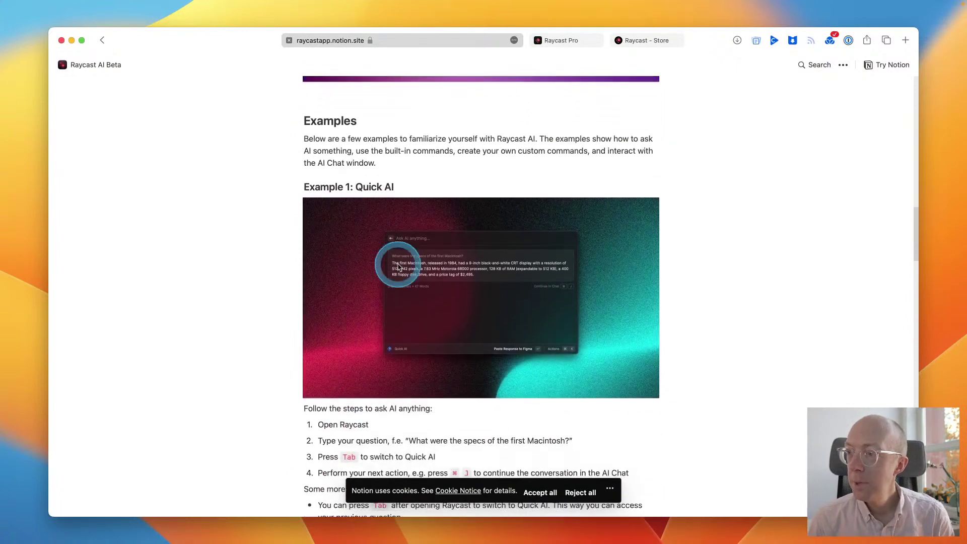
# Step: Ask Raycast Quick AI "what were the specs of the first mac?" and snooze the Pro upgrade notice until tomorrow
pyautogui.hotkey('alt', 'space')
pyautogui.write('w')
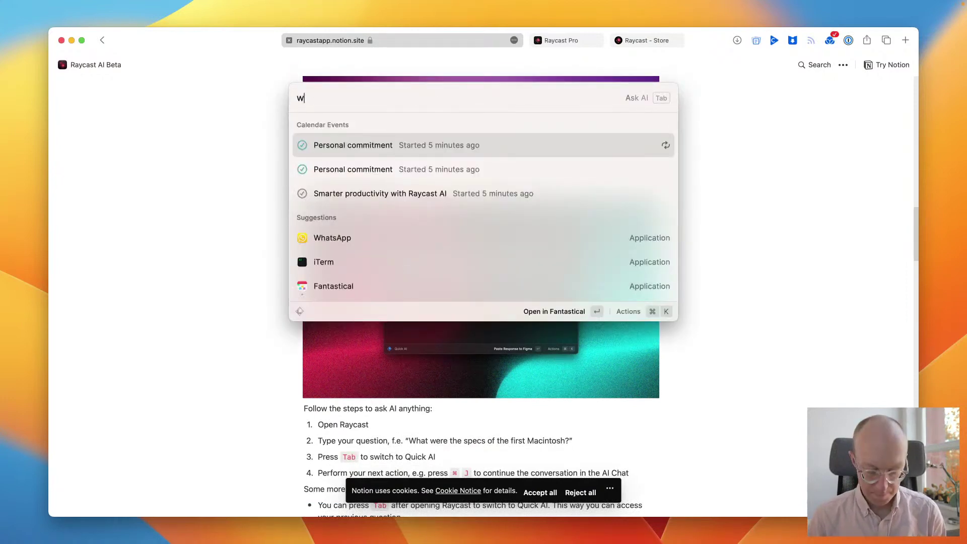
pyautogui.write('hat')
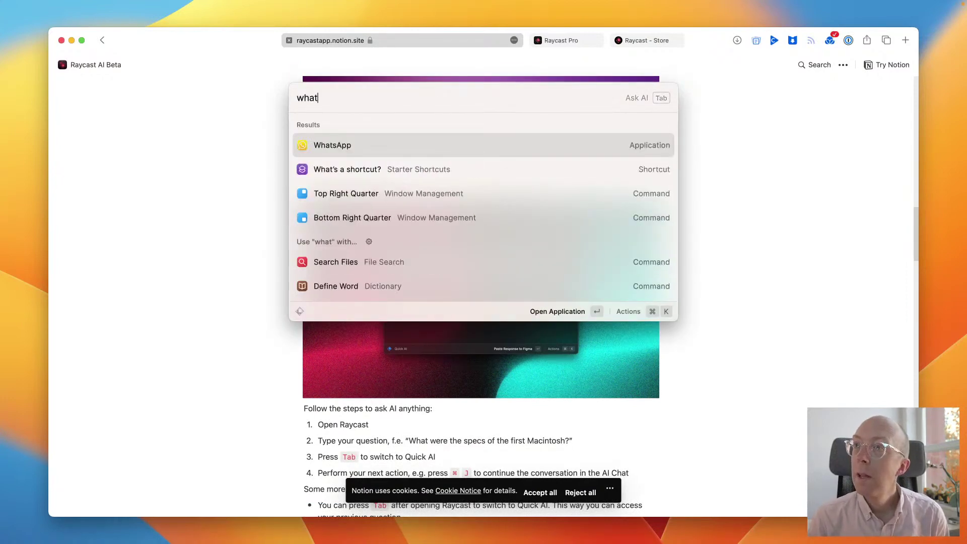
pyautogui.write(' were')
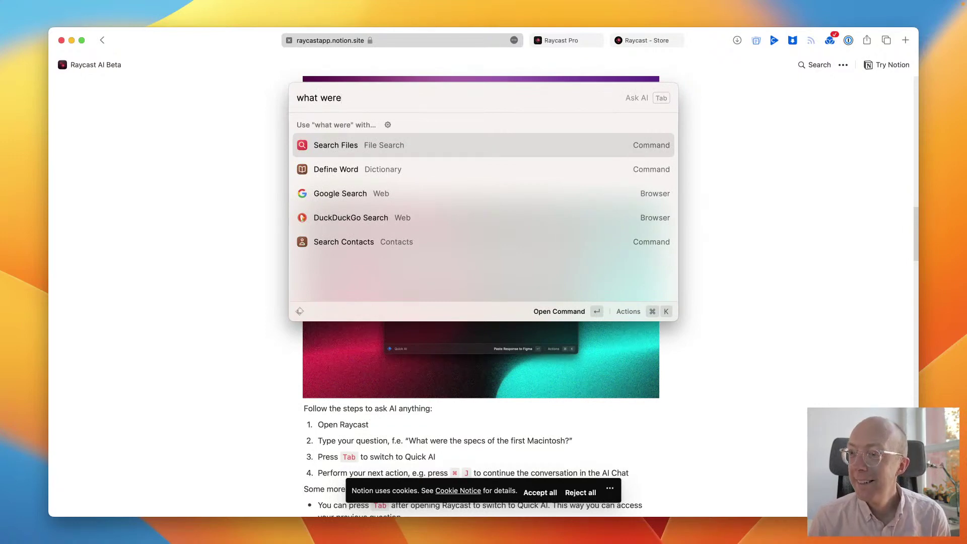
pyautogui.write(' the spe')
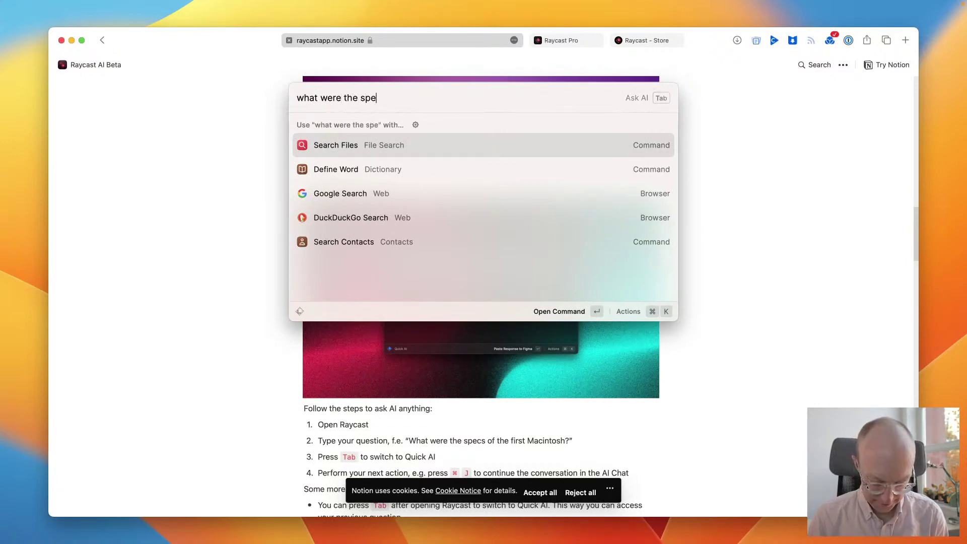
pyautogui.write('cs of the first')
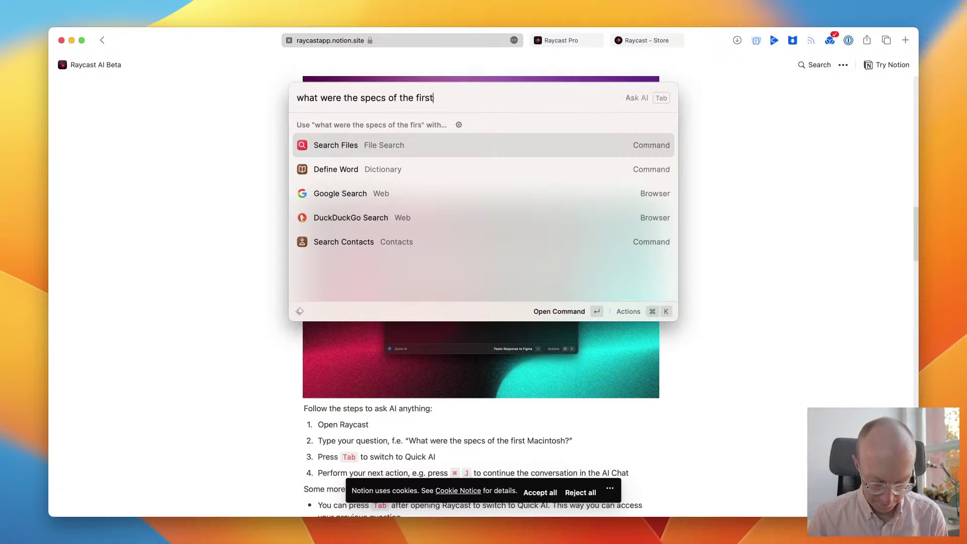
pyautogui.write(' mac?')
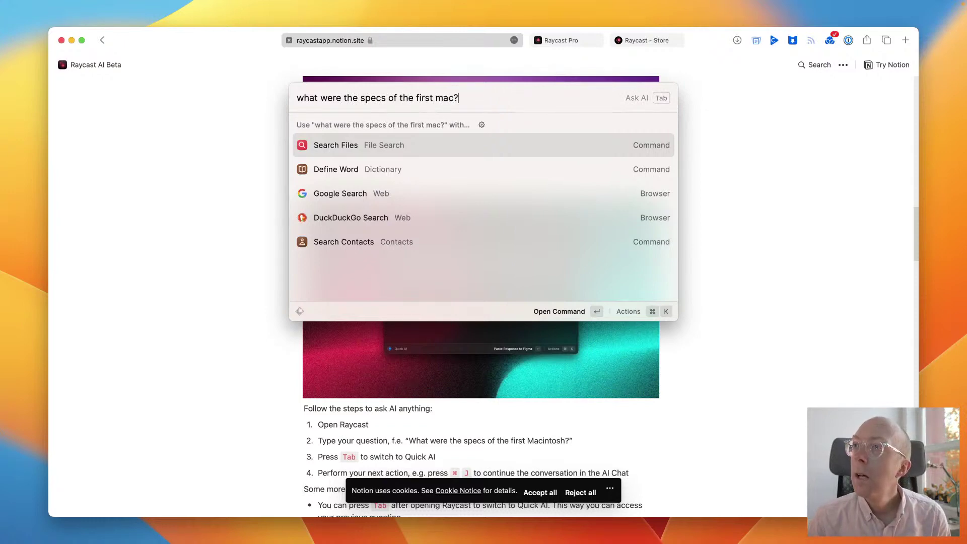
pyautogui.press('Tab')
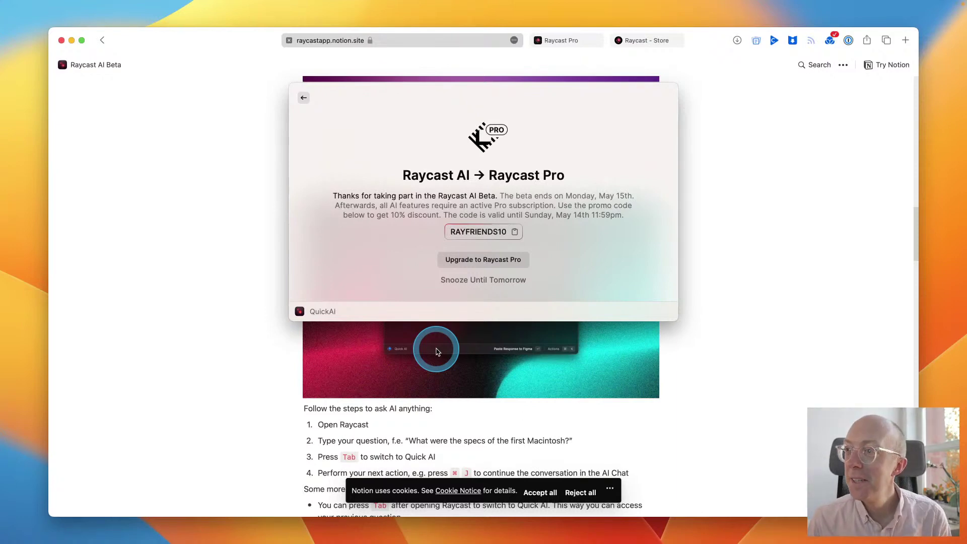
pyautogui.click(473, 280)
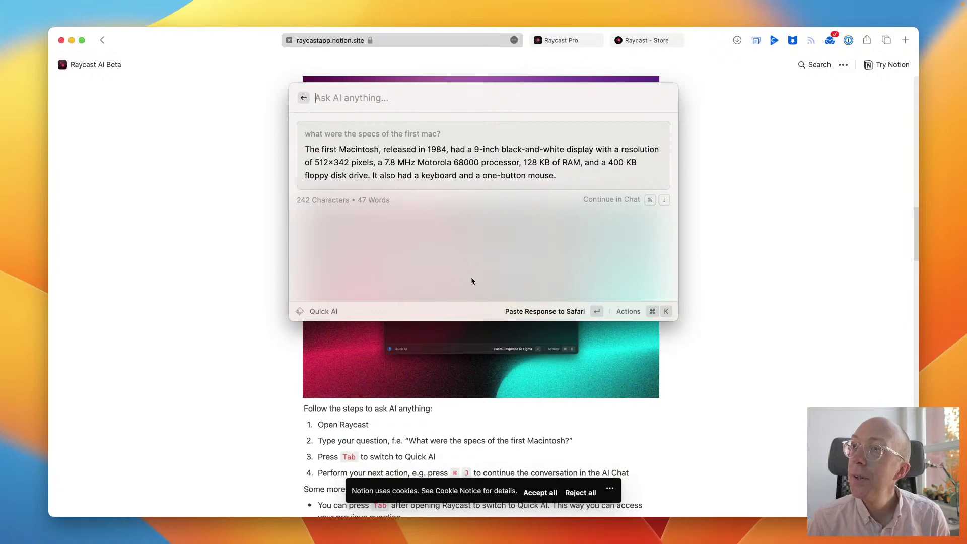
# Step: Continue the Quick AI answer in the AI Chat window and ask "How many units did it sell?"
pyautogui.press('super+j')
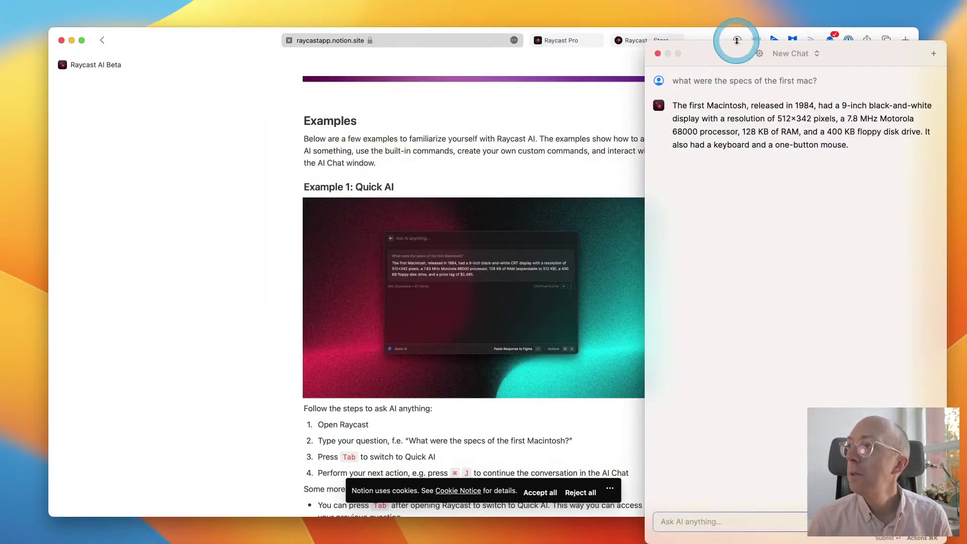
pyautogui.moveTo(713, 58); pyautogui.dragTo(692, 17)
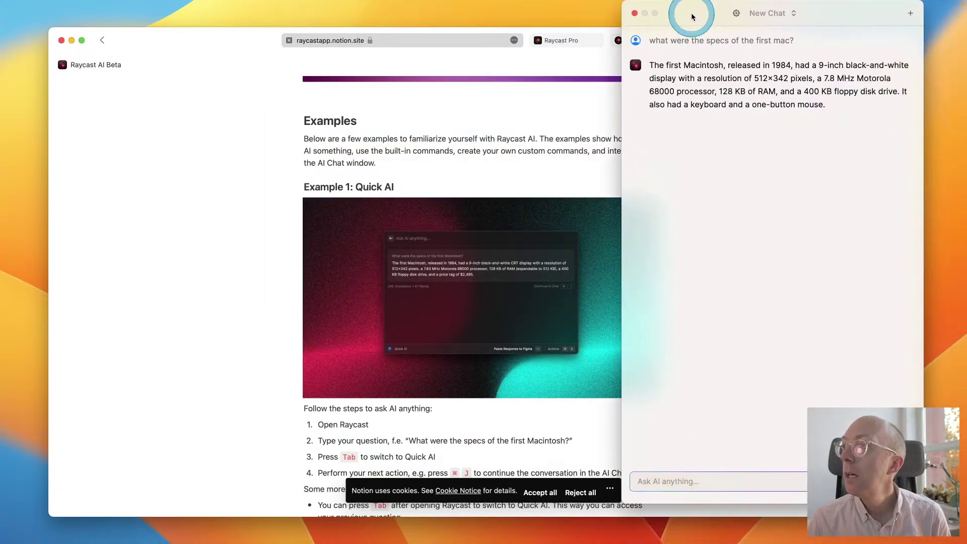
pyautogui.click(722, 312)
pyautogui.write('How man')
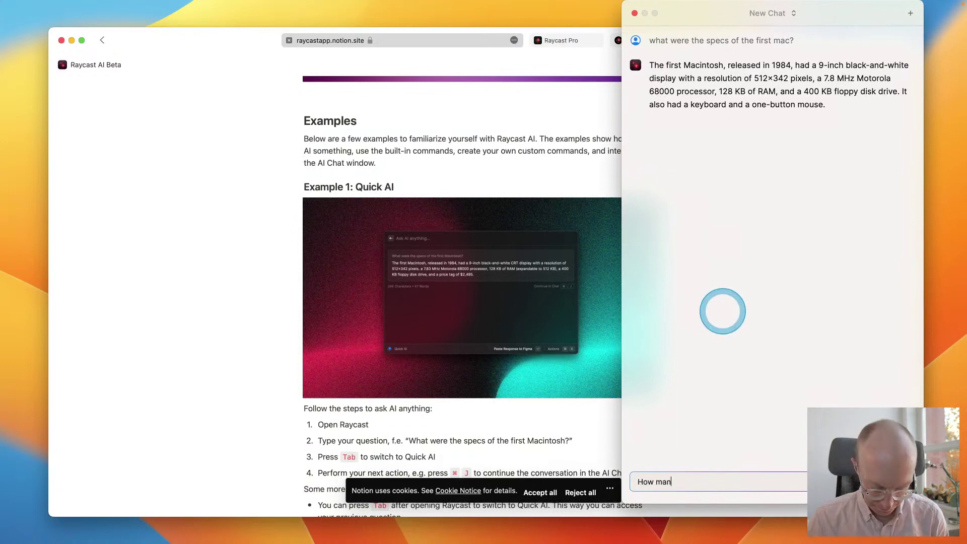
pyautogui.write('y units did ')
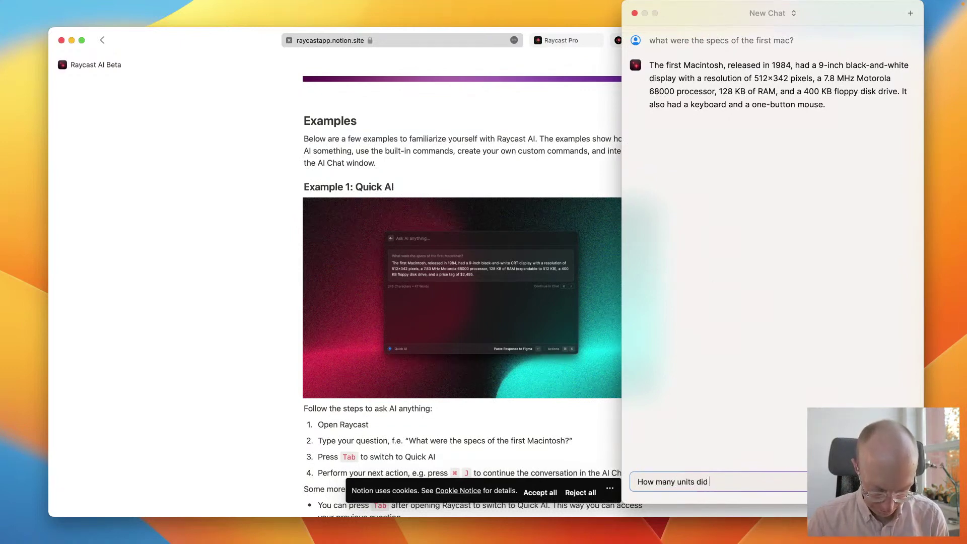
pyautogui.write('it sell')
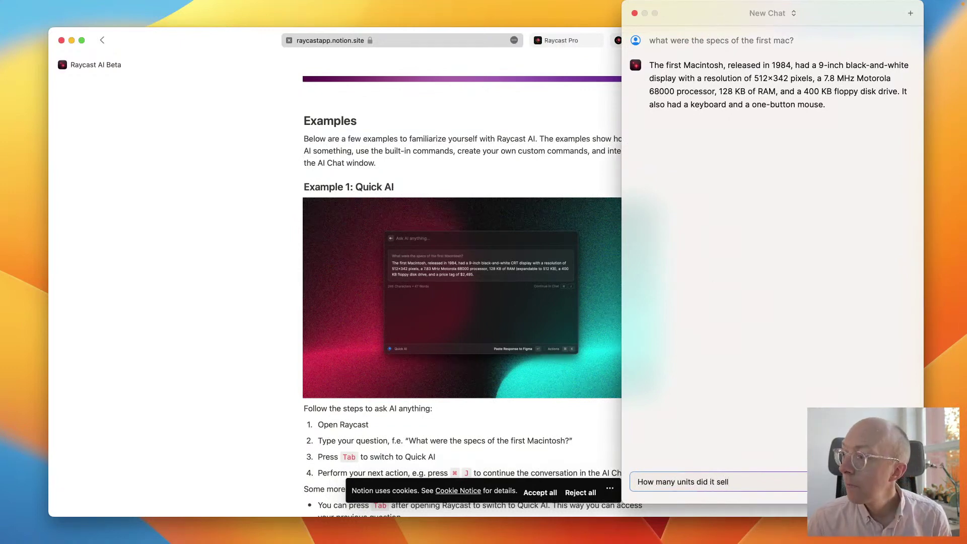
pyautogui.write('?')
pyautogui.press('Return')
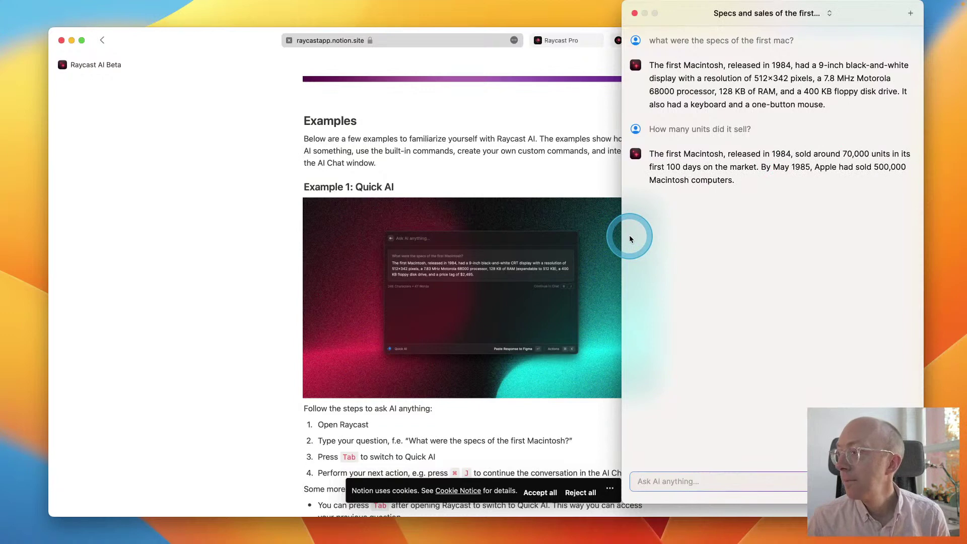
# Step: Ask the follow-up question "Was it any good?" in the current AI Chat
pyautogui.write('Was it ')
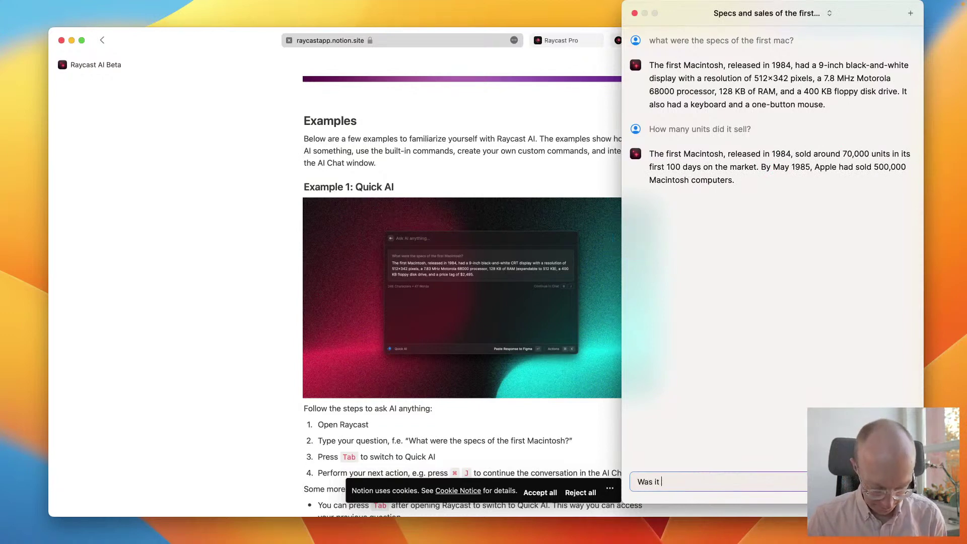
pyautogui.write('any good?')
pyautogui.press('Return')
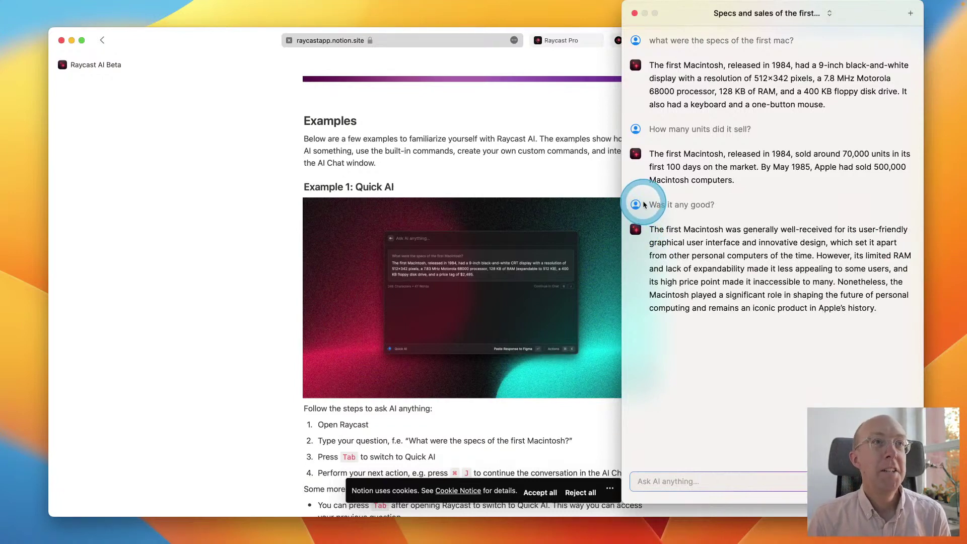
# Step: Look through the chat history list and the current chat's configuration options, including its title and deletion
pyautogui.click(778, 13)
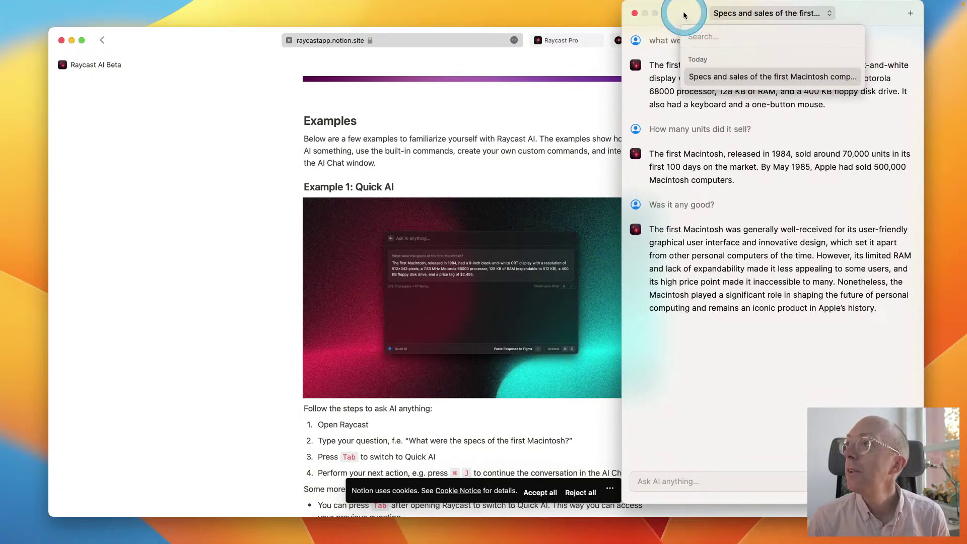
pyautogui.moveTo(717, 76); pyautogui.dragTo(699, 13)
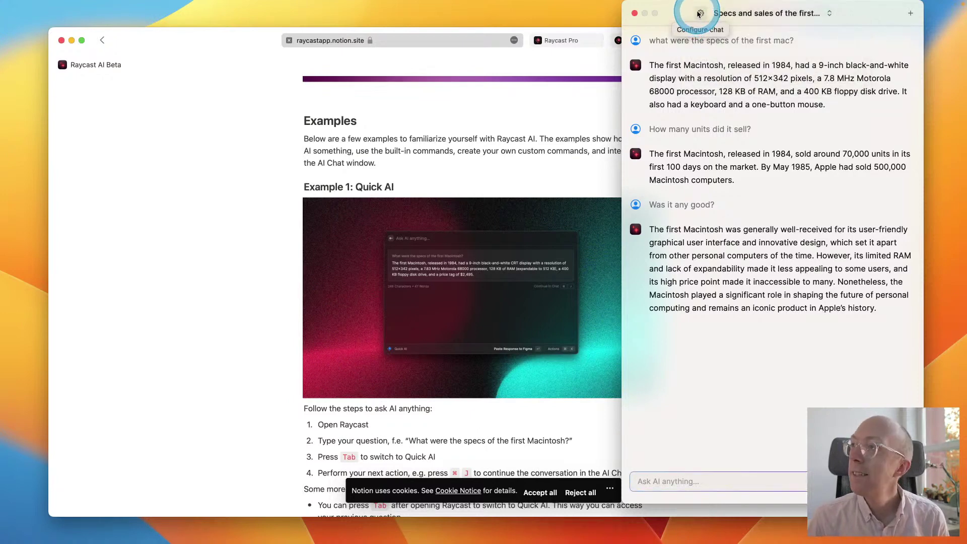
pyautogui.click(698, 14)
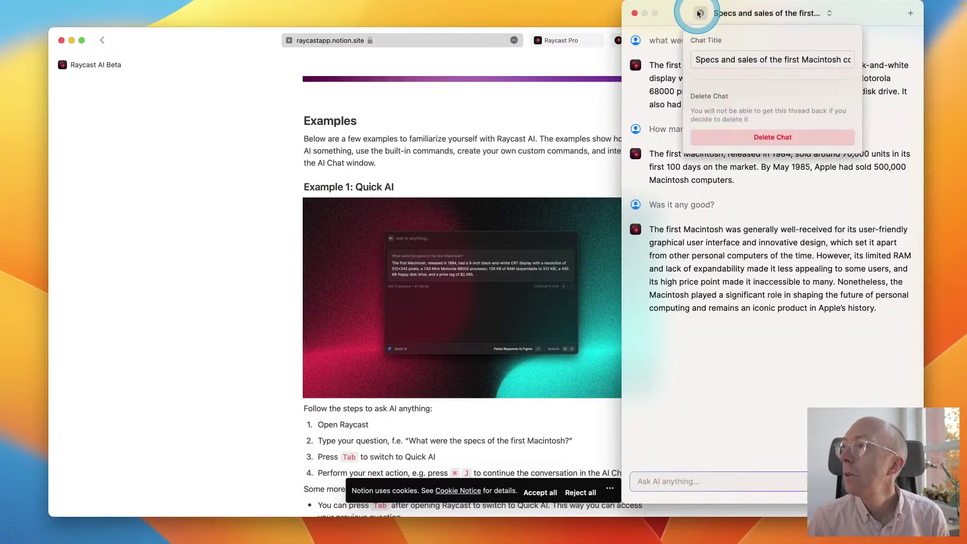
pyautogui.click(683, 12)
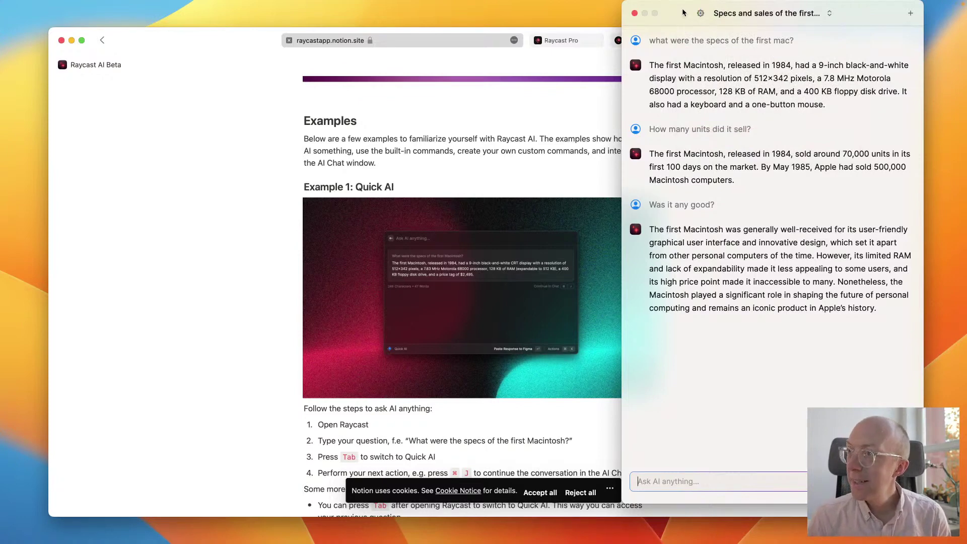
# Step: Search for "key" in the Raycast launcher and open the KeyCastr application
pyautogui.press('super+k')
pyautogui.press('Escape')
pyautogui.press('super+space')
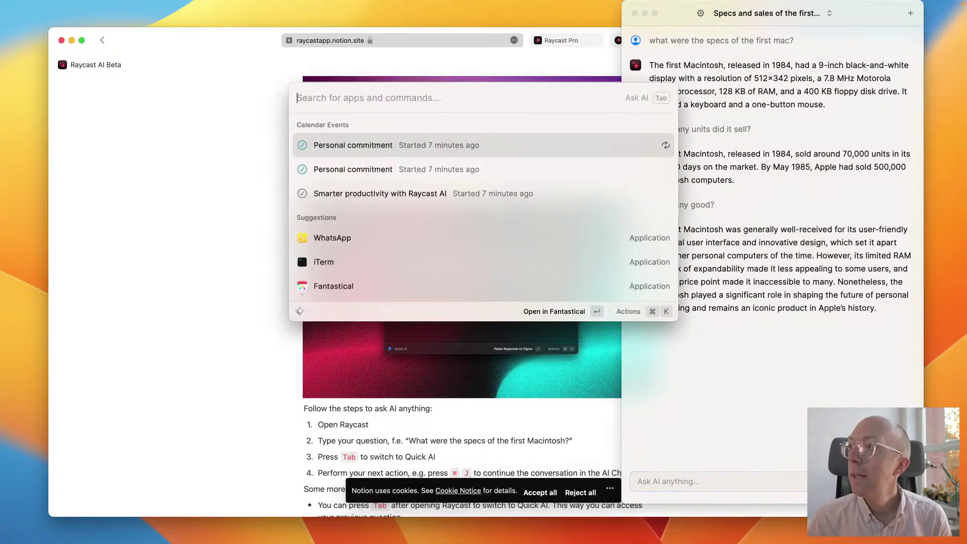
pyautogui.write('key')
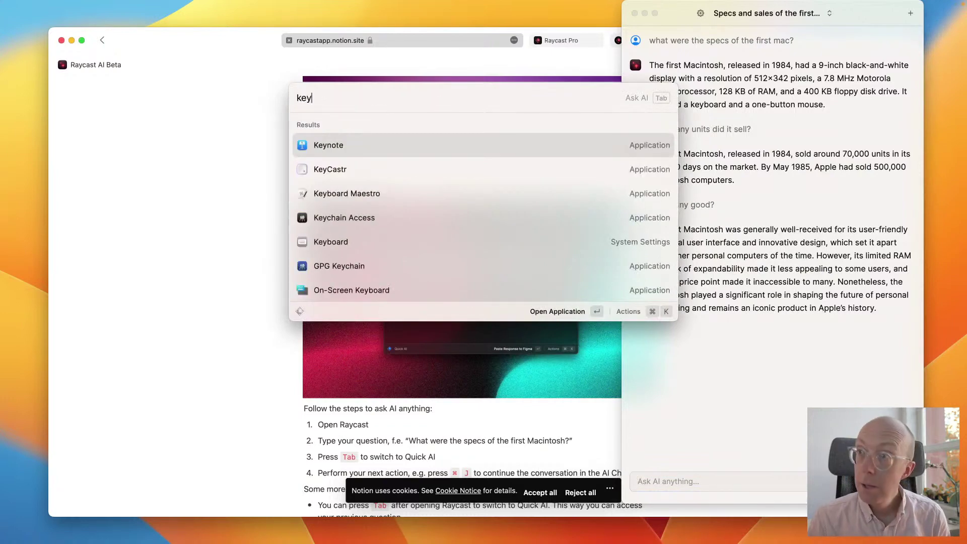
pyautogui.press('Escape')
pyautogui.click(481, 147)
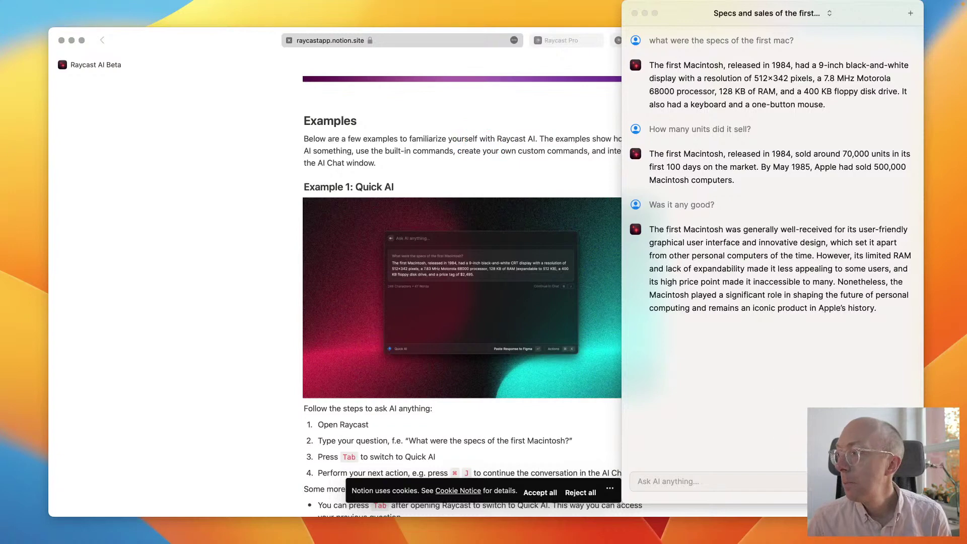
# Step: Return to the AI Chat window and view its list of available actions
pyautogui.press('super+Tab')
pyautogui.press('super+k')
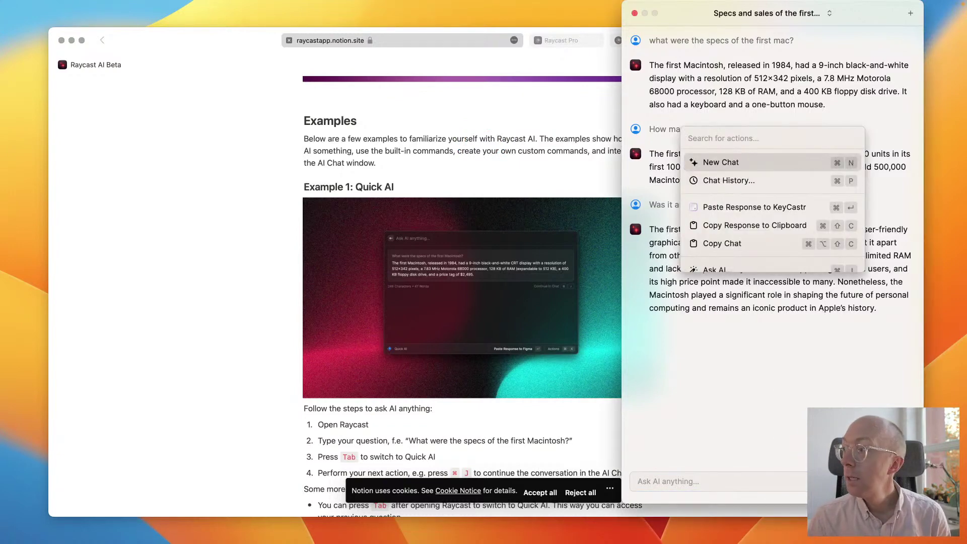
pyautogui.press('Escape')
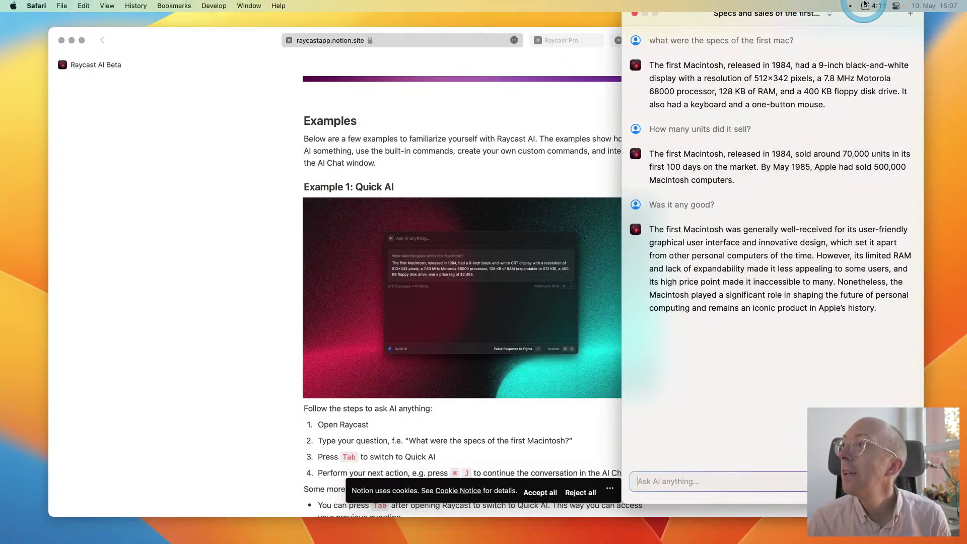
# Step: Switch KeyCastr's keystroke casting off and on again, and check it by opening and closing the AI Chat's action list
pyautogui.click(850, 5)
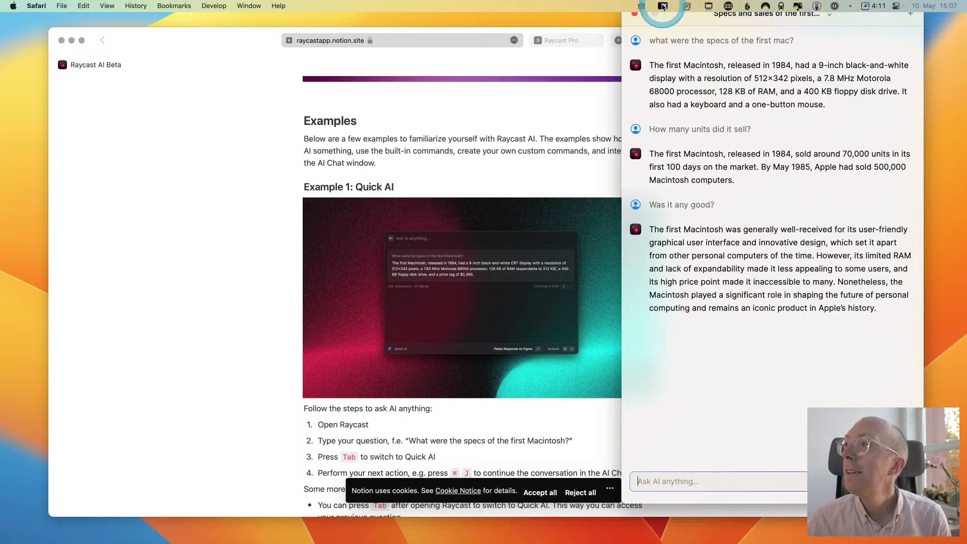
pyautogui.click(663, 6)
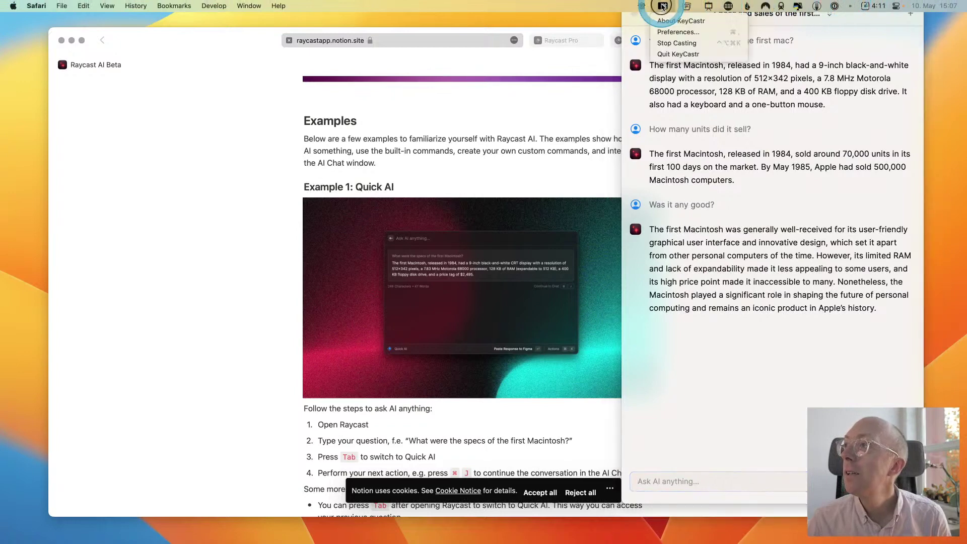
pyautogui.click(676, 43)
pyautogui.click(663, 6)
pyautogui.click(674, 43)
pyautogui.click(740, 462)
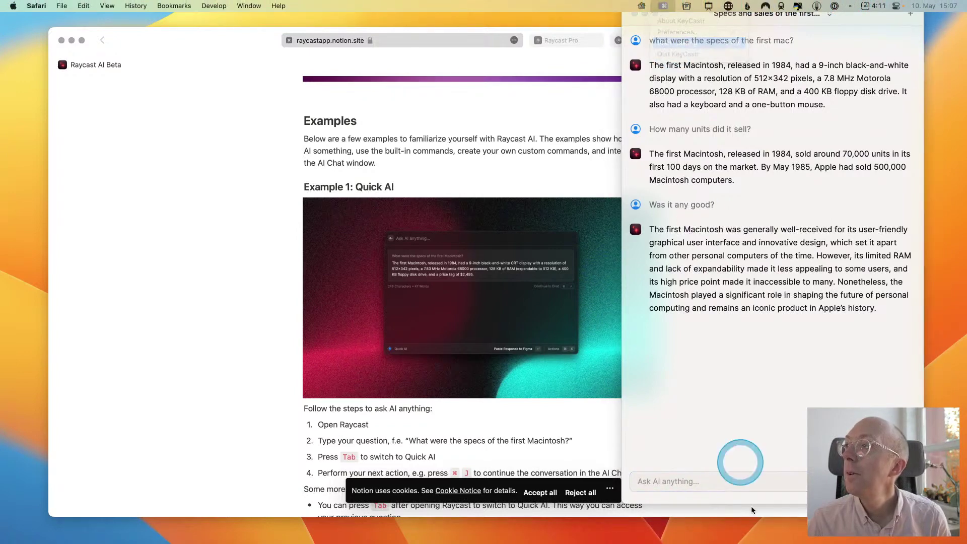
pyautogui.press('cmd+k')
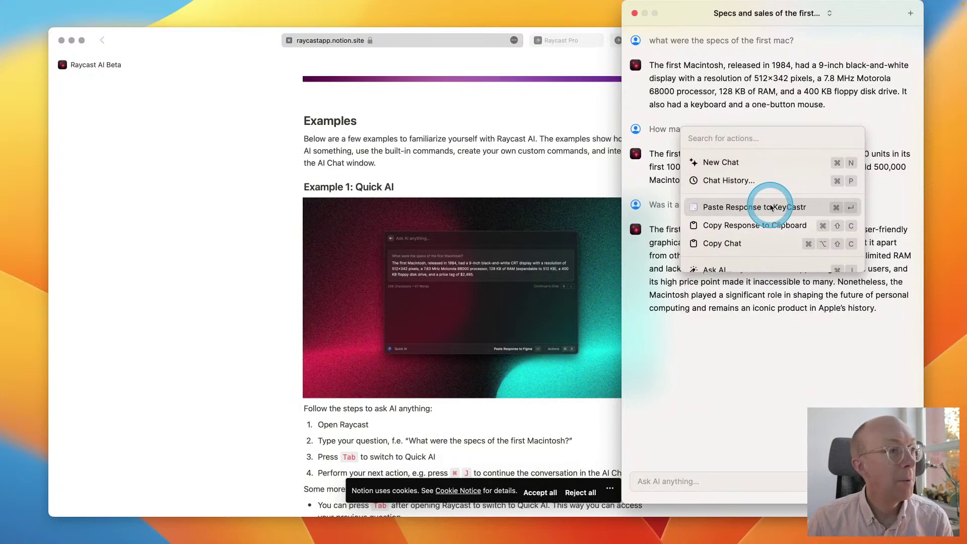
pyautogui.press('Escape')
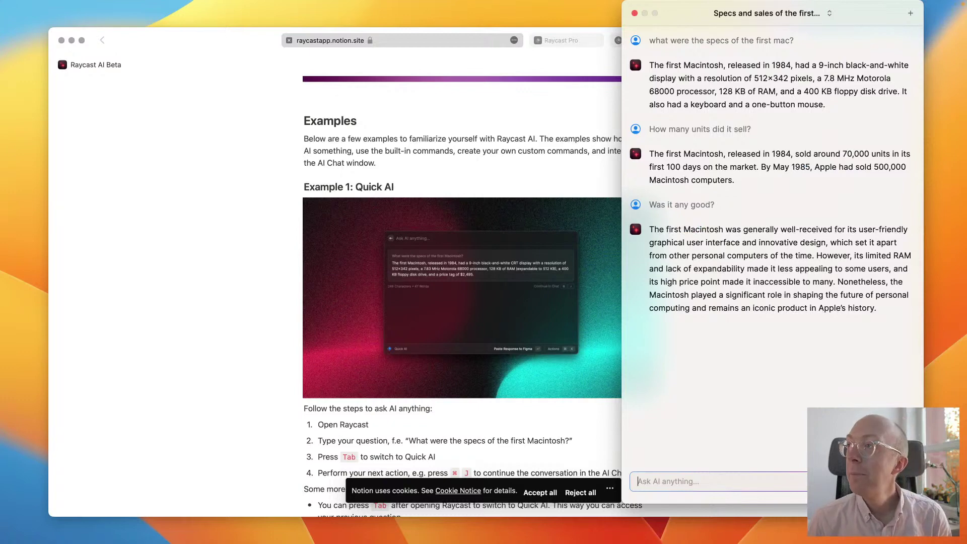
# Step: Review KeyCastr's General and Display preferences and close them
pyautogui.moveTo(784, 4)
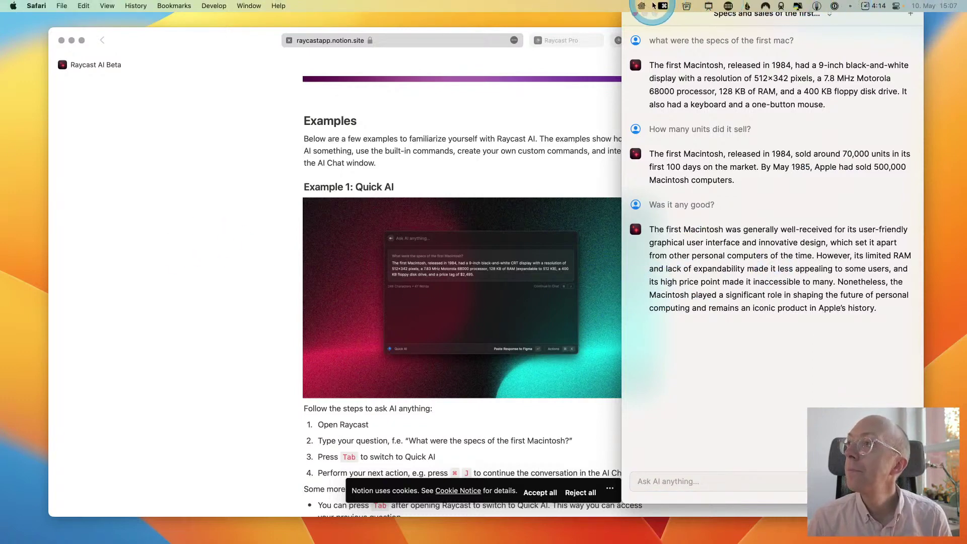
pyautogui.click(660, 5)
pyautogui.click(666, 39)
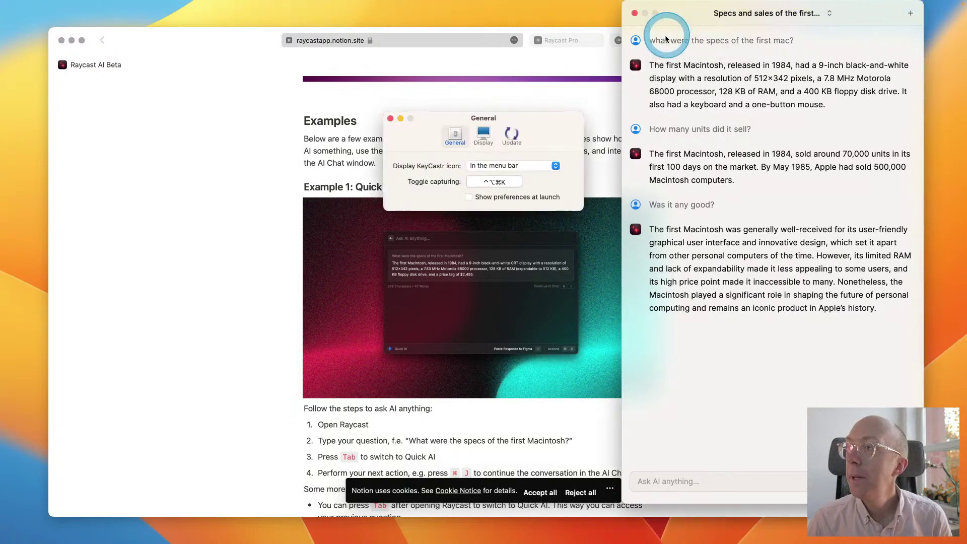
pyautogui.click(483, 133)
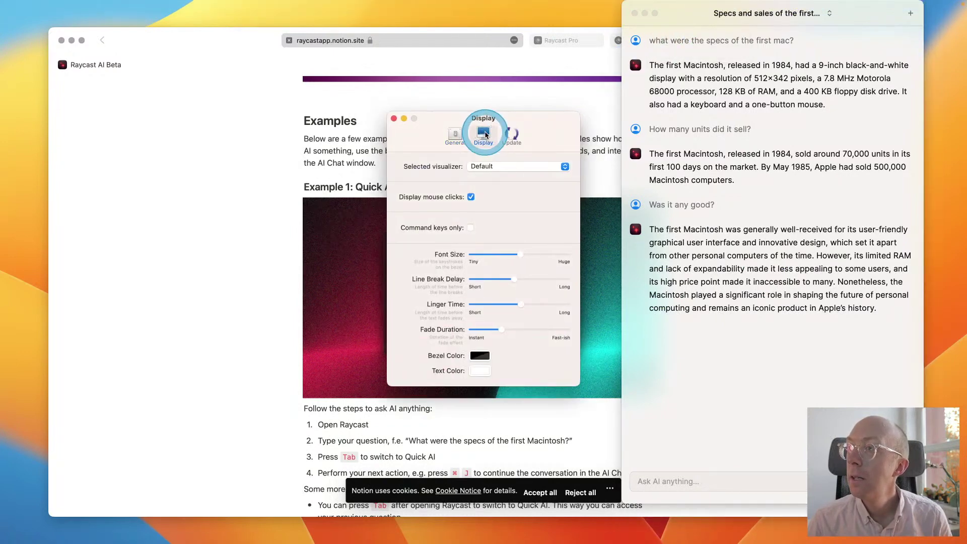
pyautogui.click(393, 118)
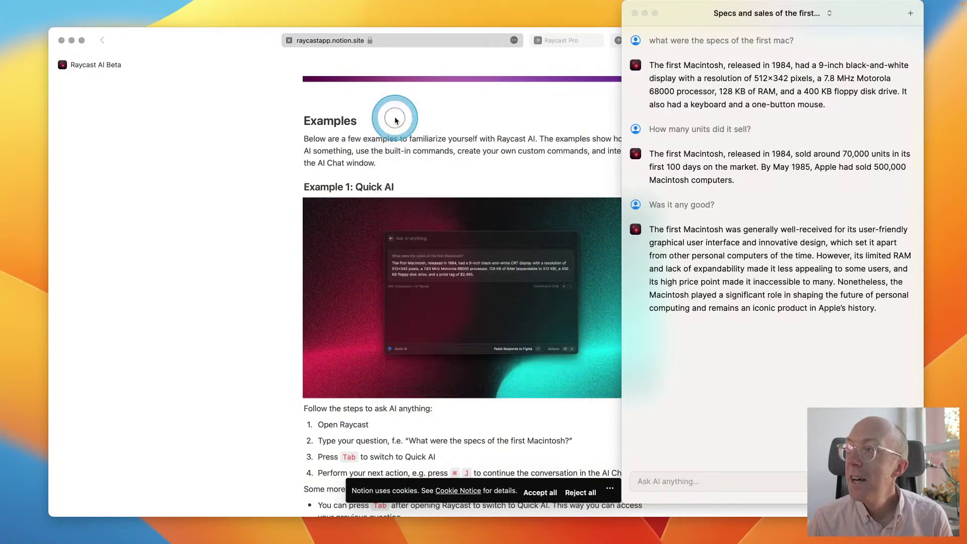
# Step: Review the AI Chat's available actions and run Generate Title on the Macintosh conversation
pyautogui.click(695, 384)
pyautogui.click(699, 468)
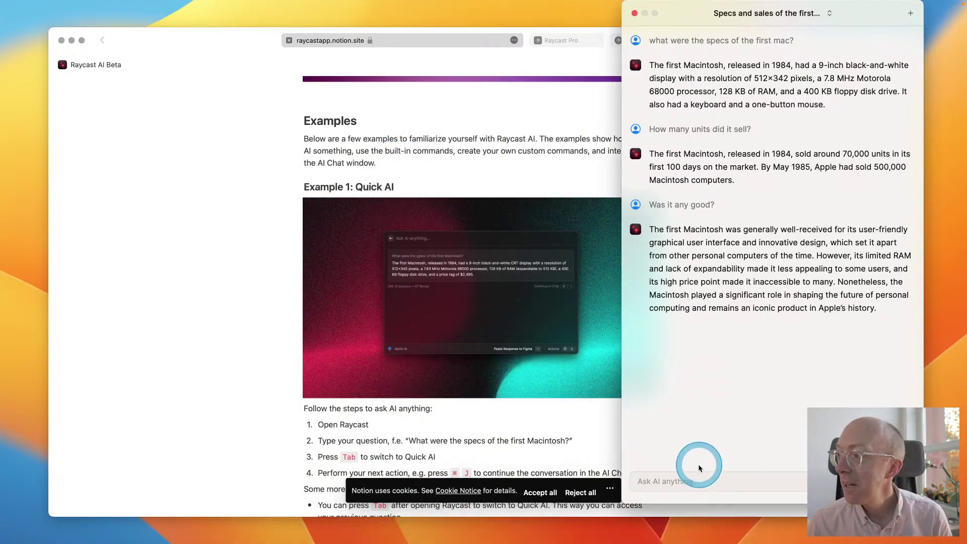
pyautogui.press('super+k')
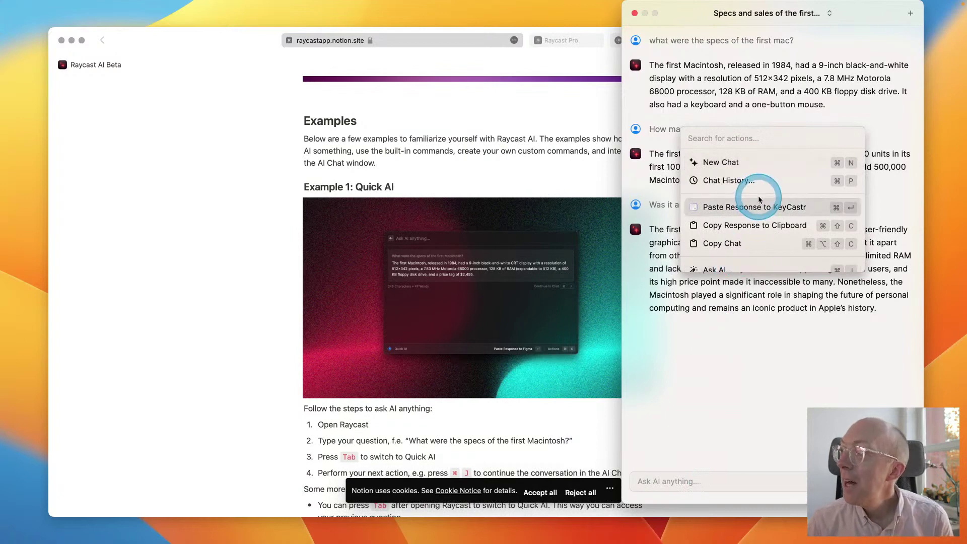
pyautogui.scroll(-3, 763, 231)
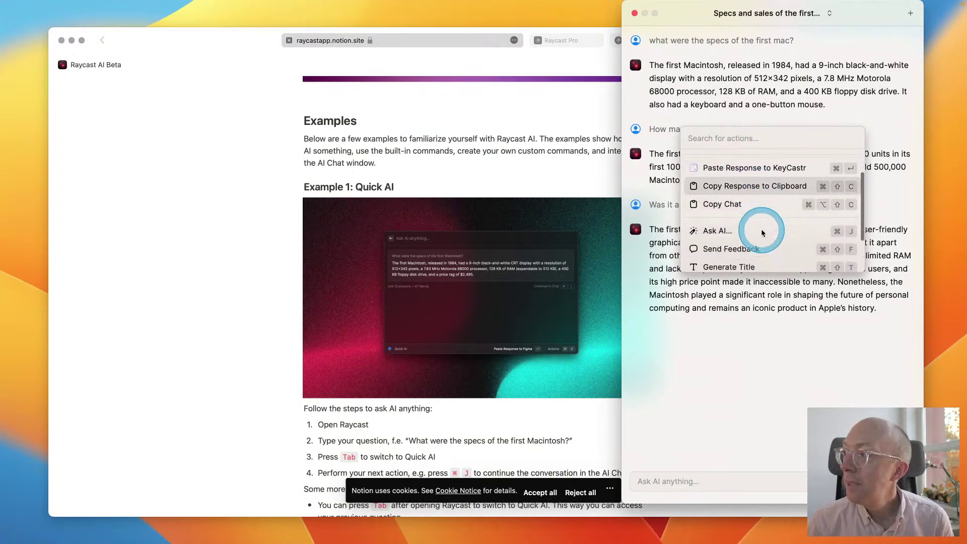
pyautogui.scroll(-2, 762, 232)
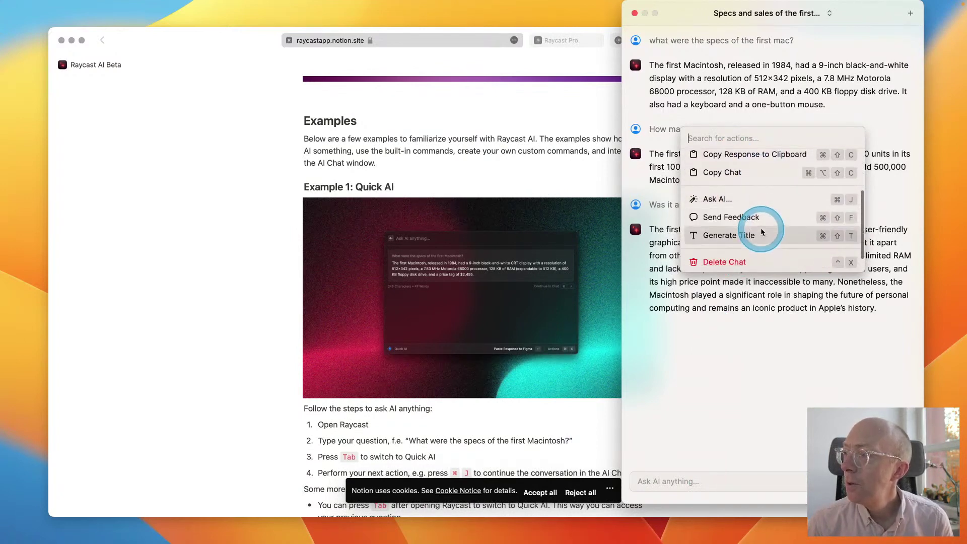
pyautogui.scroll(-1, 762, 232)
pyautogui.scroll(1, 760, 231)
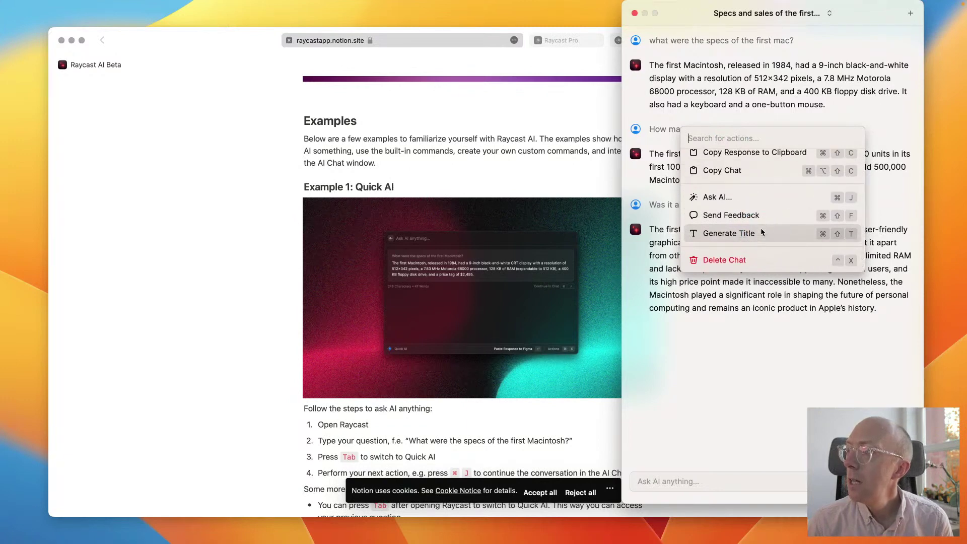
pyautogui.click(746, 234)
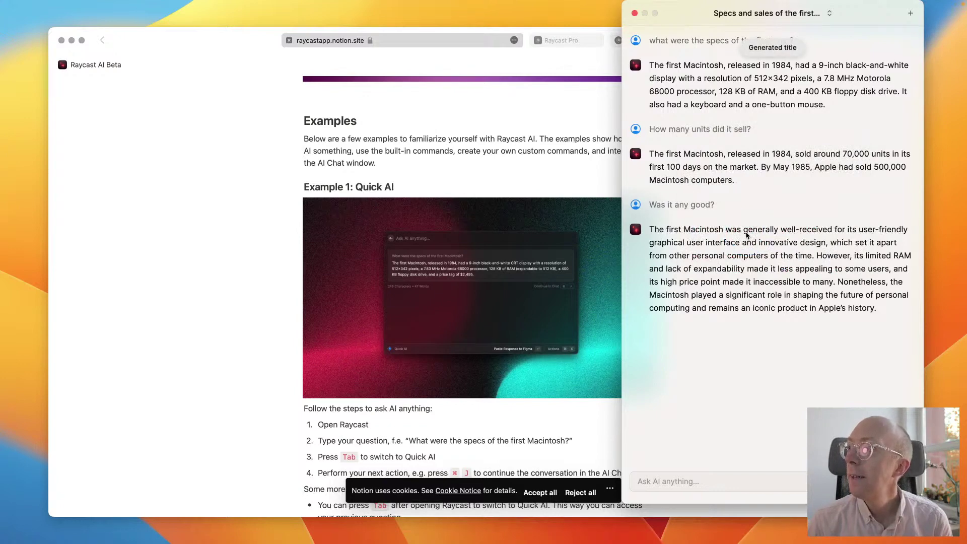
pyautogui.click(713, 481)
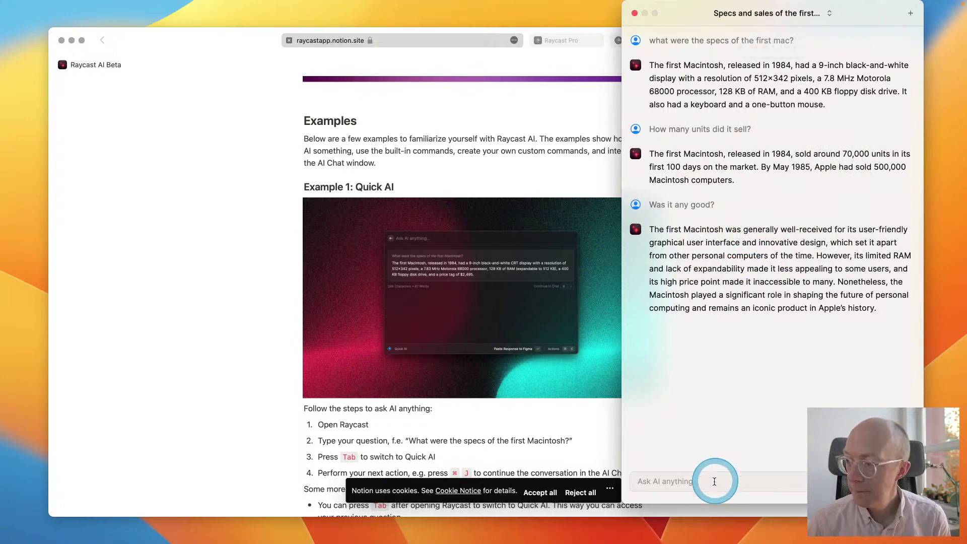
pyautogui.click(685, 485)
pyautogui.write('https://sysdig.com/products/secure/')
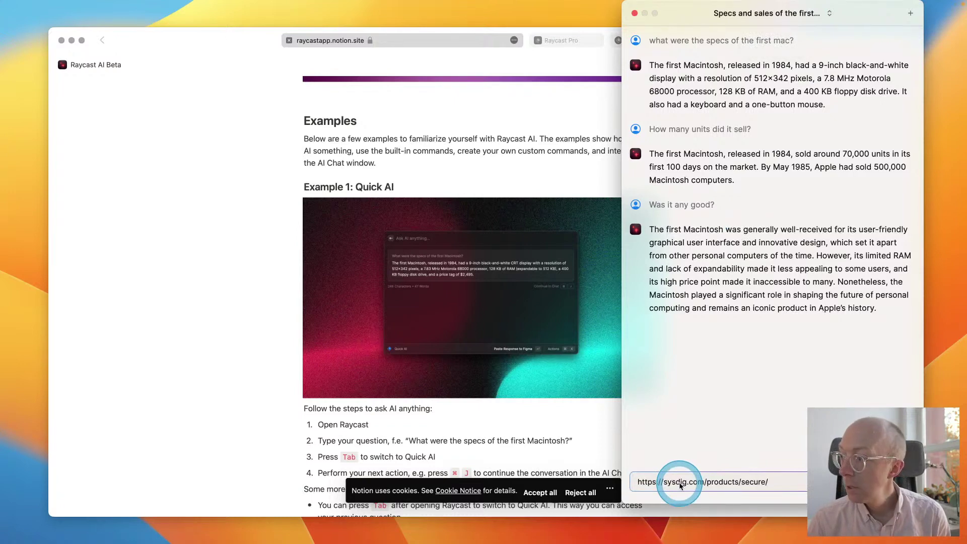
pyautogui.press('super+a')
pyautogui.press('BackSpace')
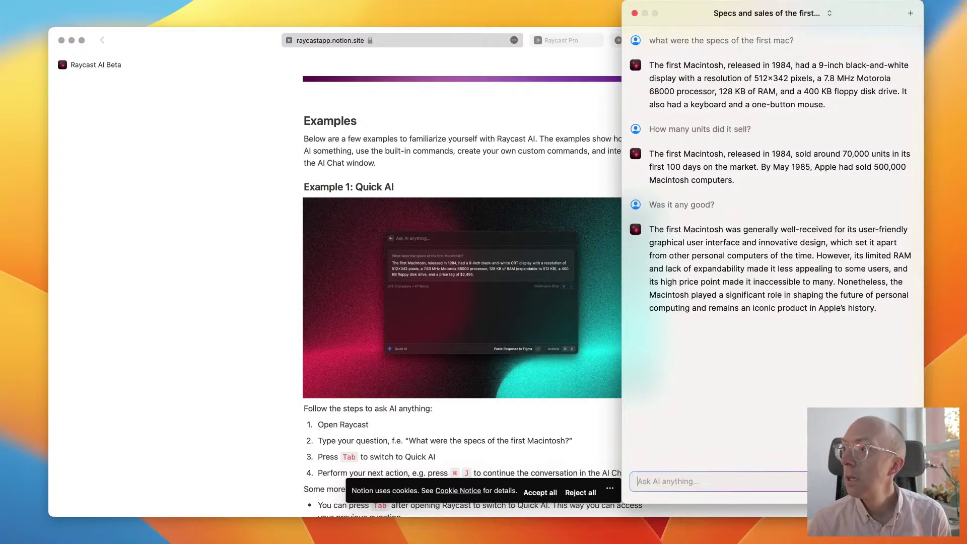
# Step: Start a new AI chat and close the AI Chat window after checking its chat history
pyautogui.click(687, 449)
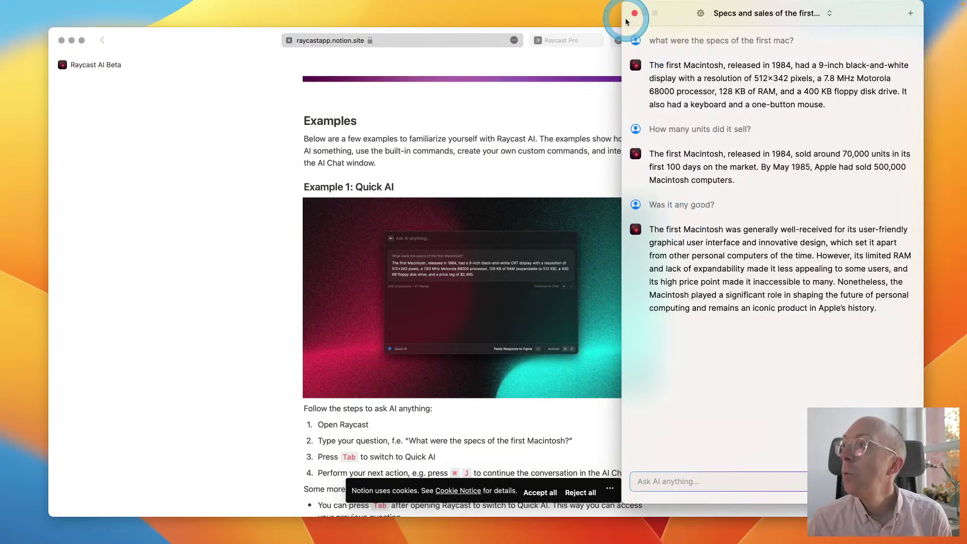
pyautogui.click(910, 13)
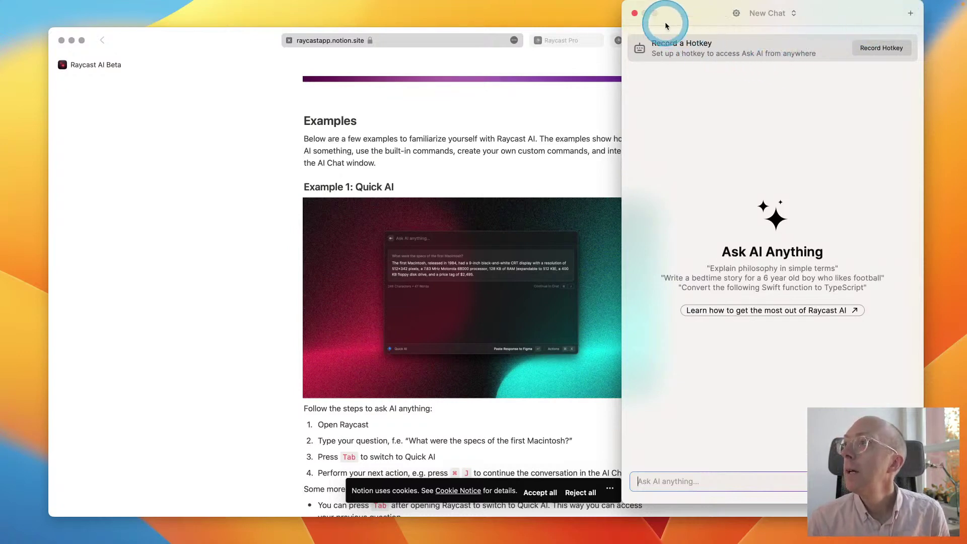
pyautogui.click(757, 16)
pyautogui.click(693, 11)
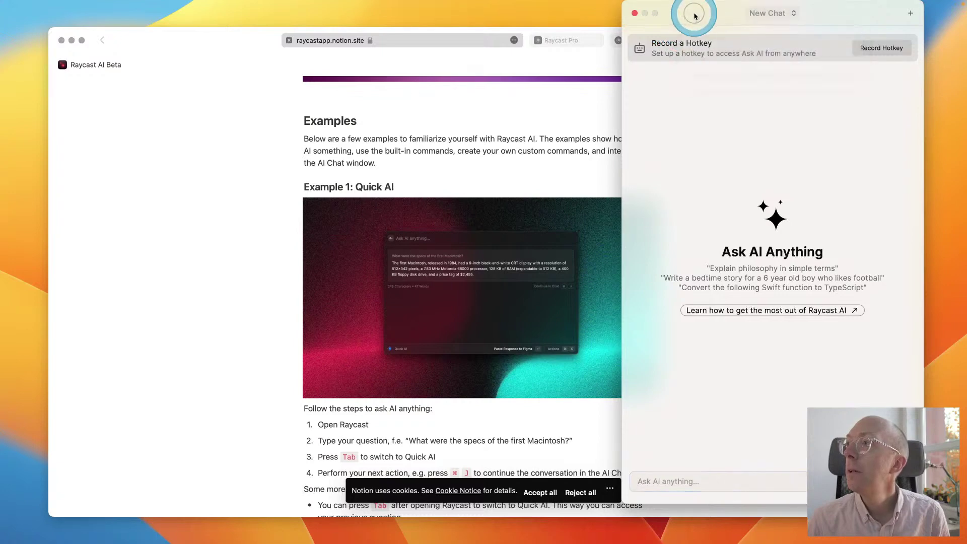
pyautogui.click(634, 13)
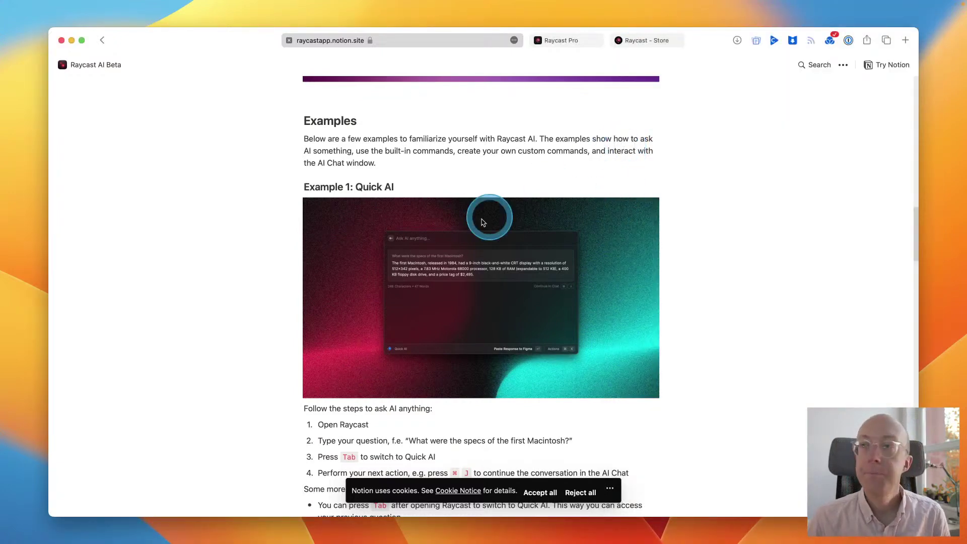
# Step: Ask Quick AI "Who is" followed by the presenter's full name, and continue the conversation in AI Chat
pyautogui.scroll(-2, 488, 255)
pyautogui.scroll(-4, 487, 255)
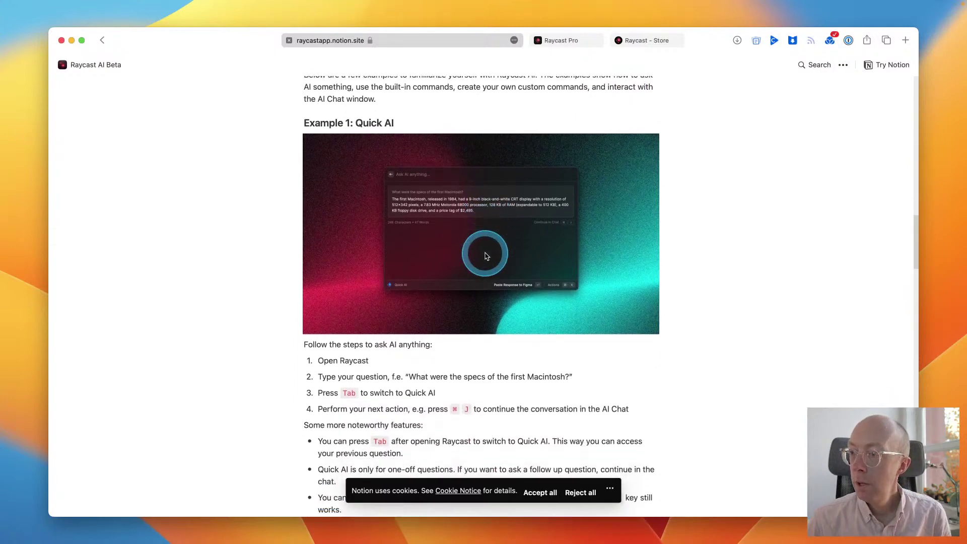
pyautogui.hotkey('alt', 'space')
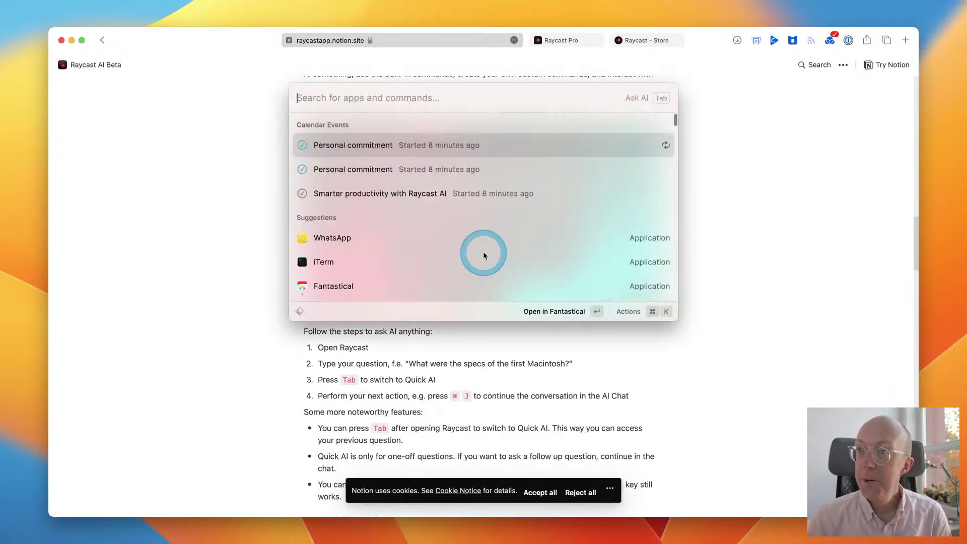
pyautogui.write('Who is ')
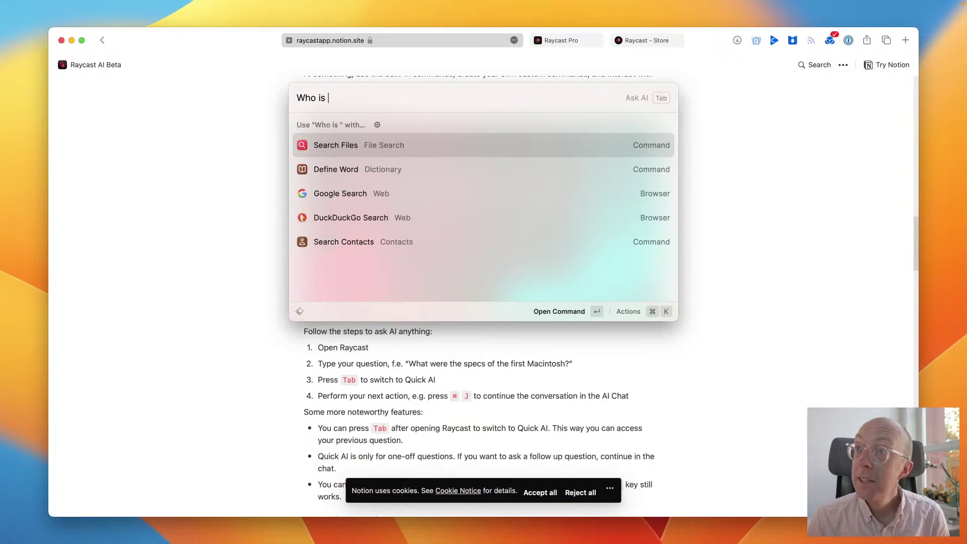
pyautogui.write('Chris Chinc')
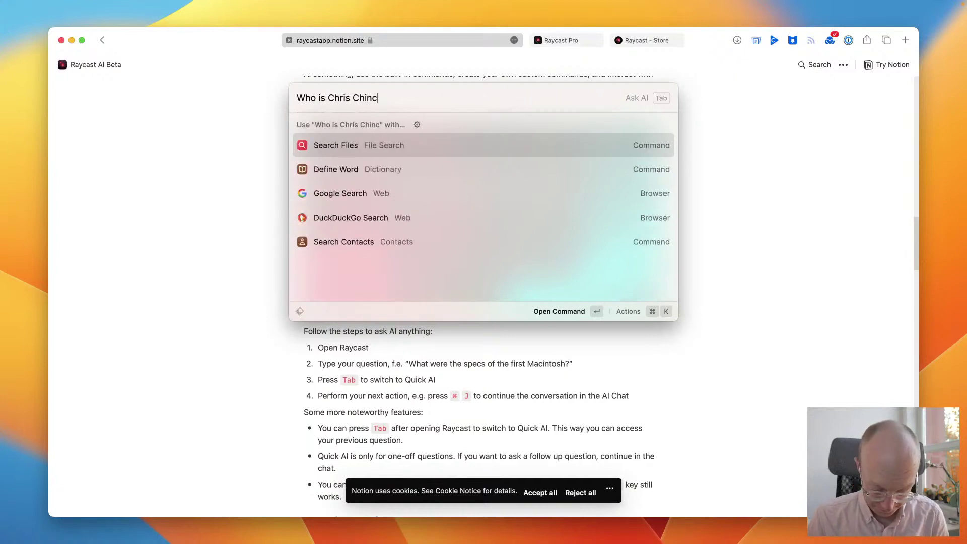
pyautogui.write('hilla?')
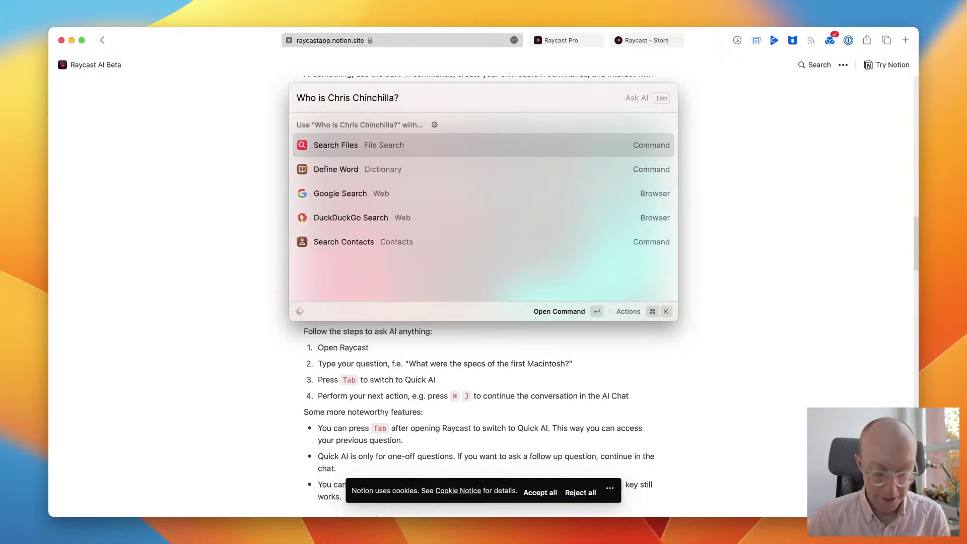
pyautogui.press('Tab')
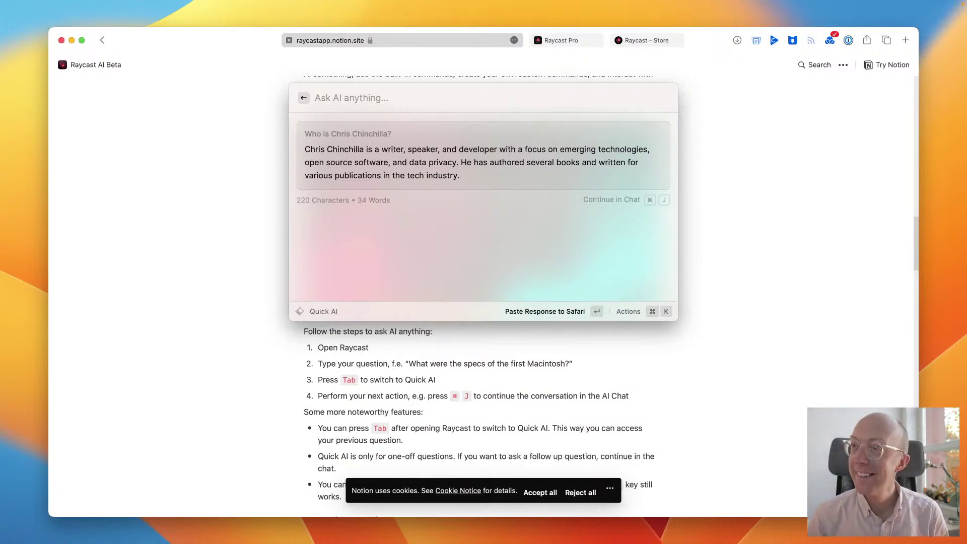
pyautogui.press('super+j')
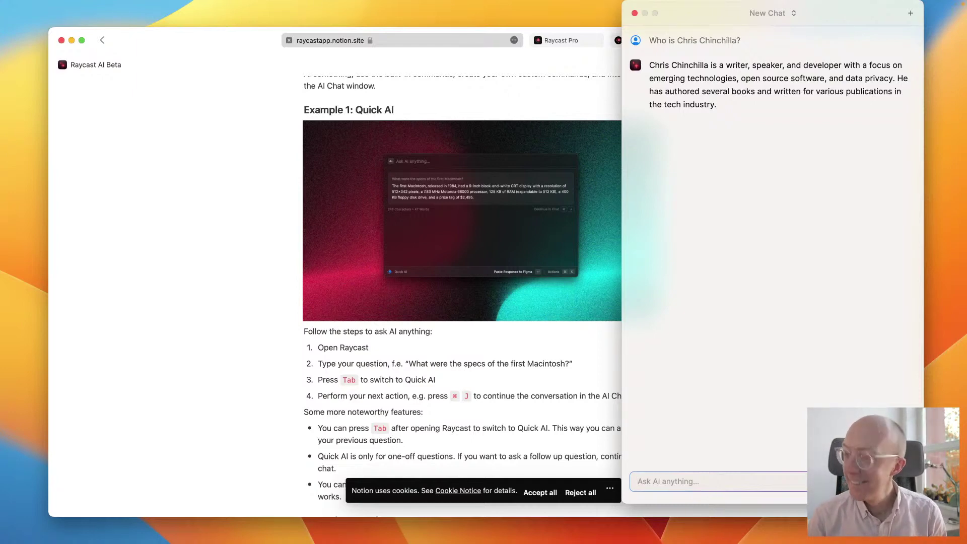
# Step: Ask the AI Chat "Doe she have a podcast?" and repeat the podcast question using the presenter's full name
pyautogui.write('Doe she have ')
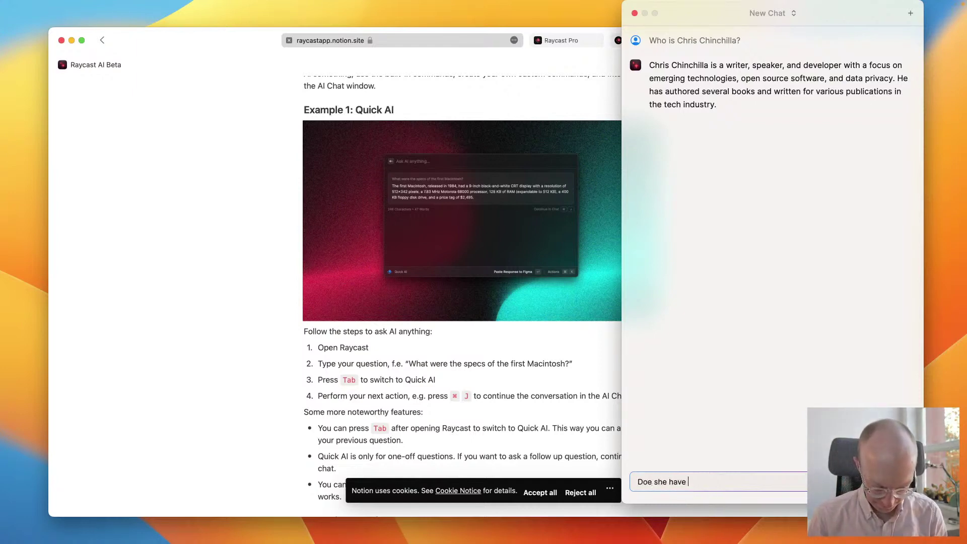
pyautogui.write('a podcast?')
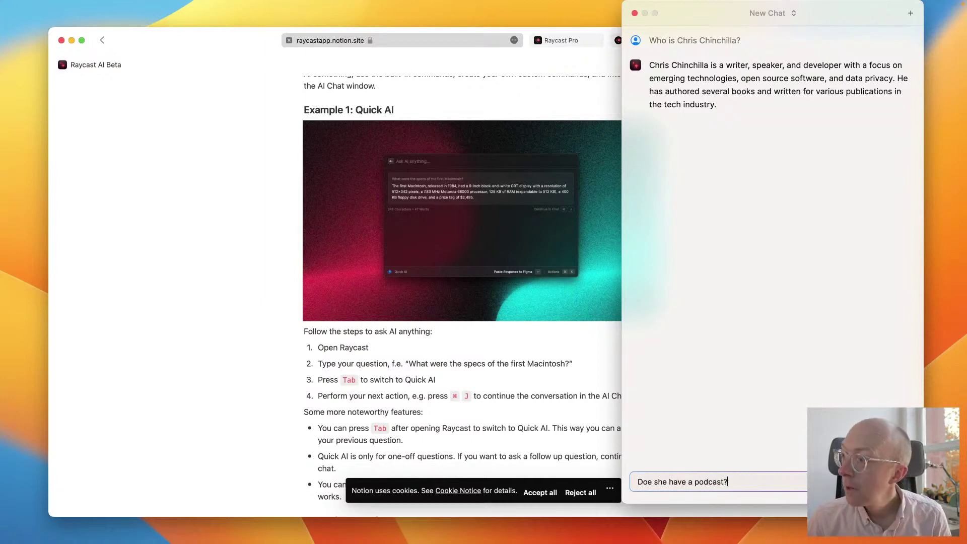
pyautogui.press('Return')
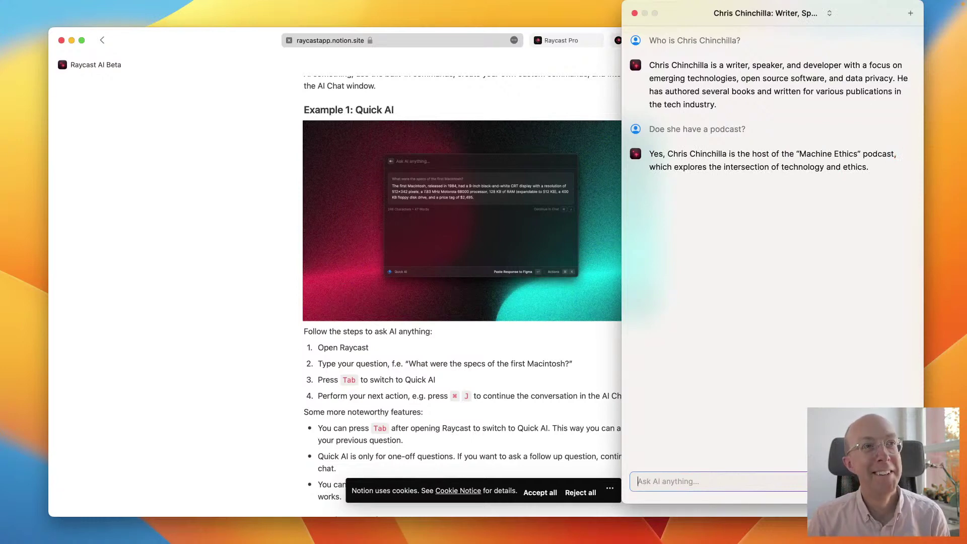
pyautogui.write('Does')
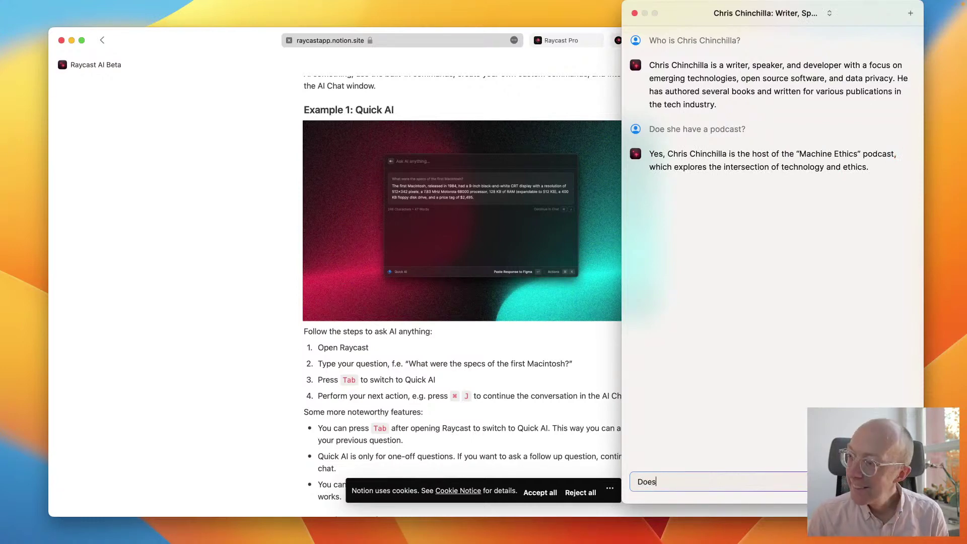
pyautogui.write(' Chris Ch')
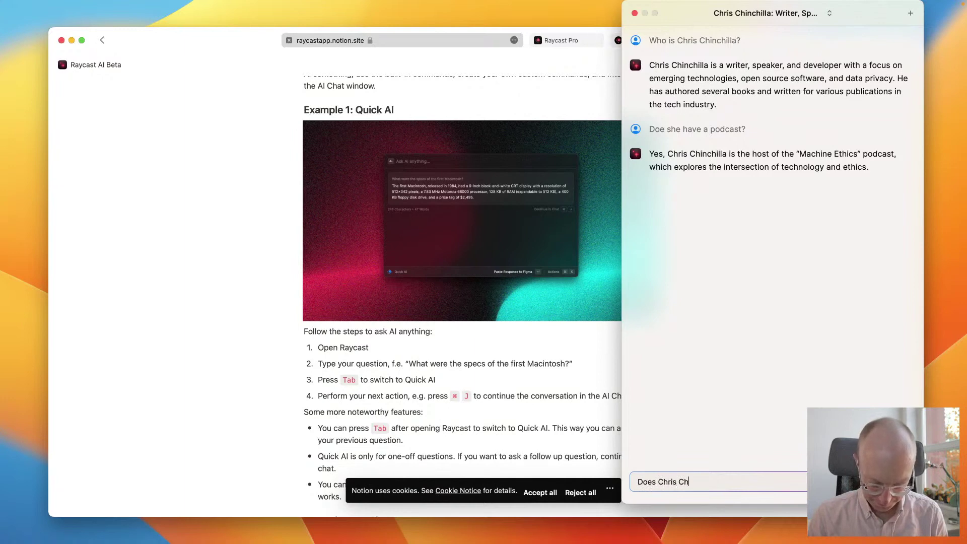
pyautogui.write('inchilla have a ')
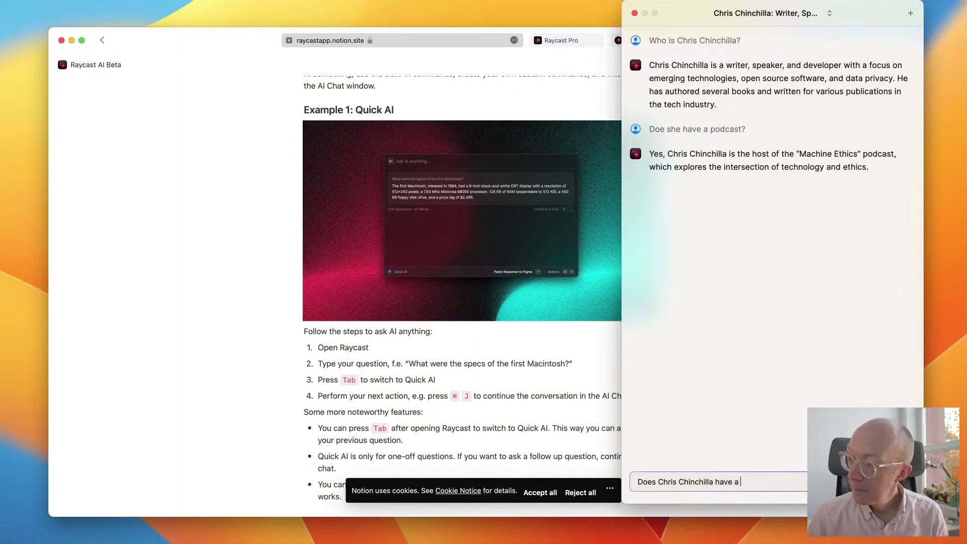
pyautogui.write('podcast?')
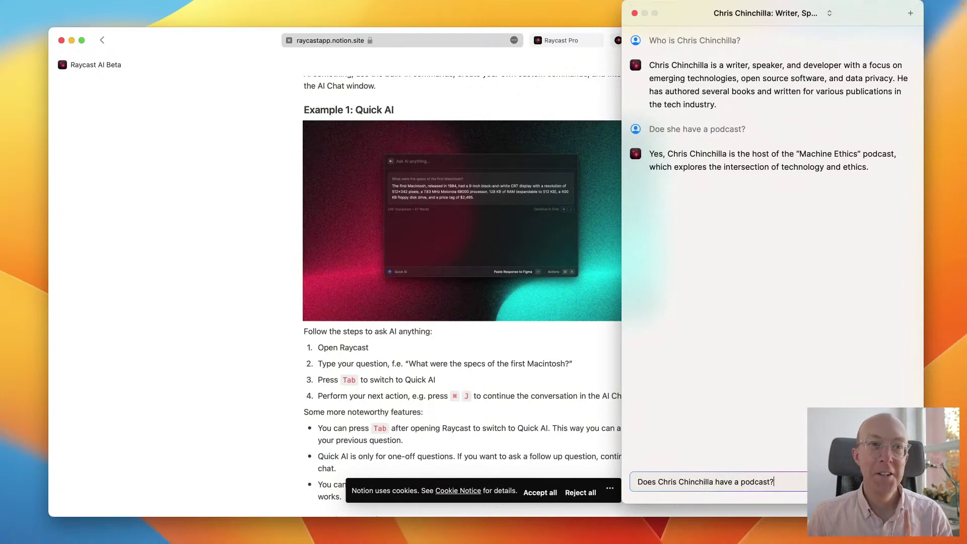
pyautogui.press('Return')
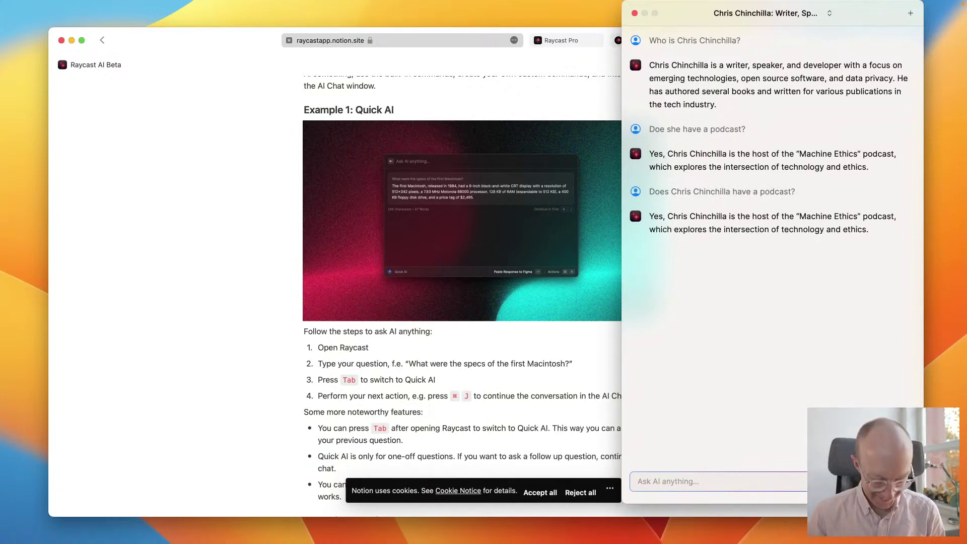
# Step: Ask the AI Chat the follow-up questions "Does he make videos?" and "Who does he work for?"
pyautogui.write('Does he make v')
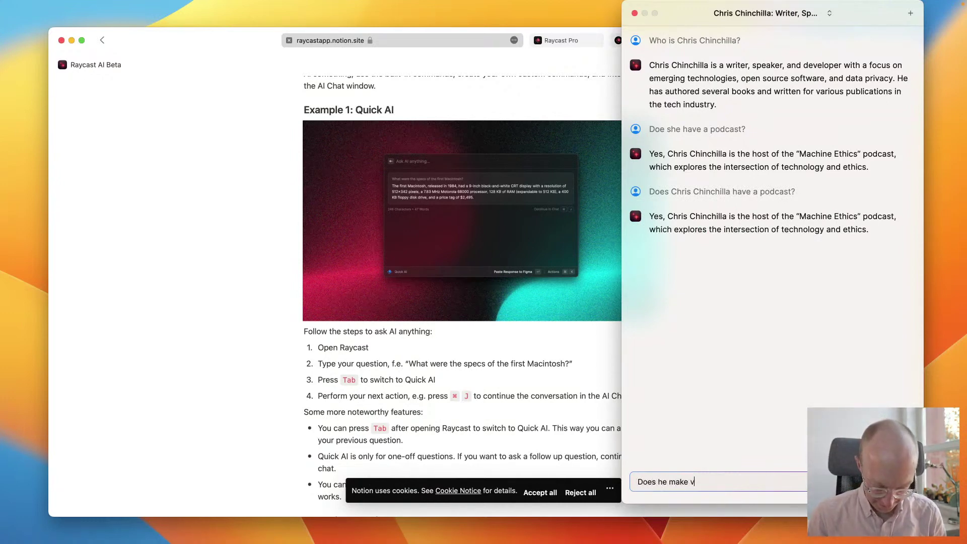
pyautogui.write('ideos?')
pyautogui.press('Return')
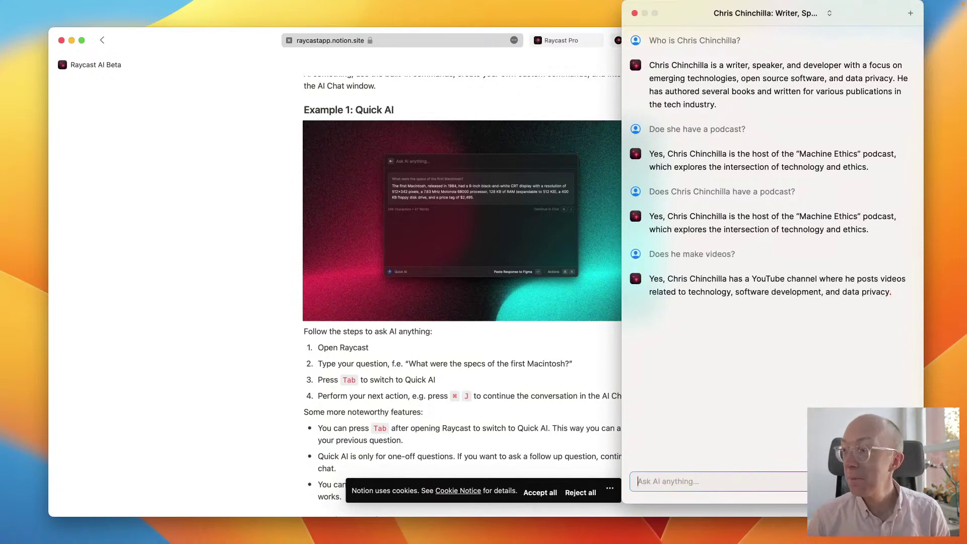
pyautogui.write('Who')
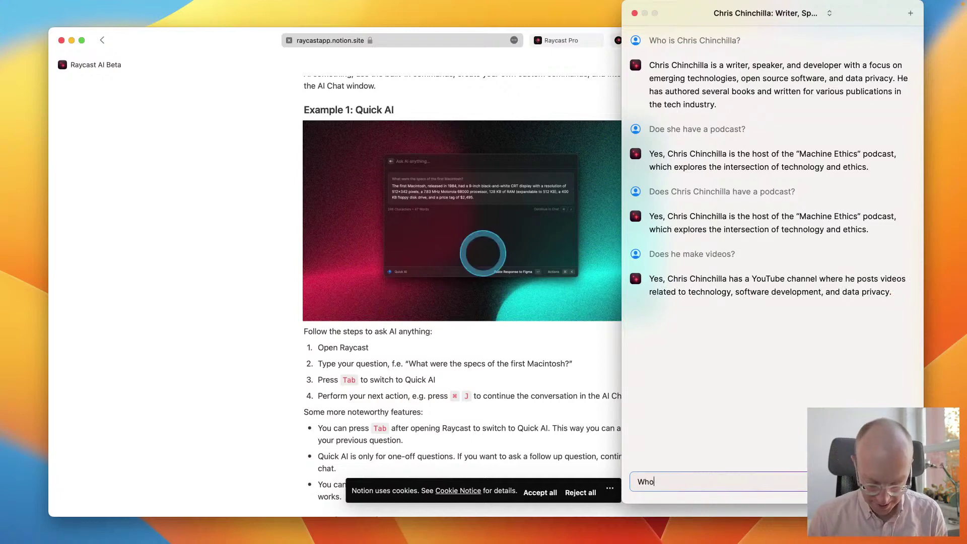
pyautogui.write(' does he work for?')
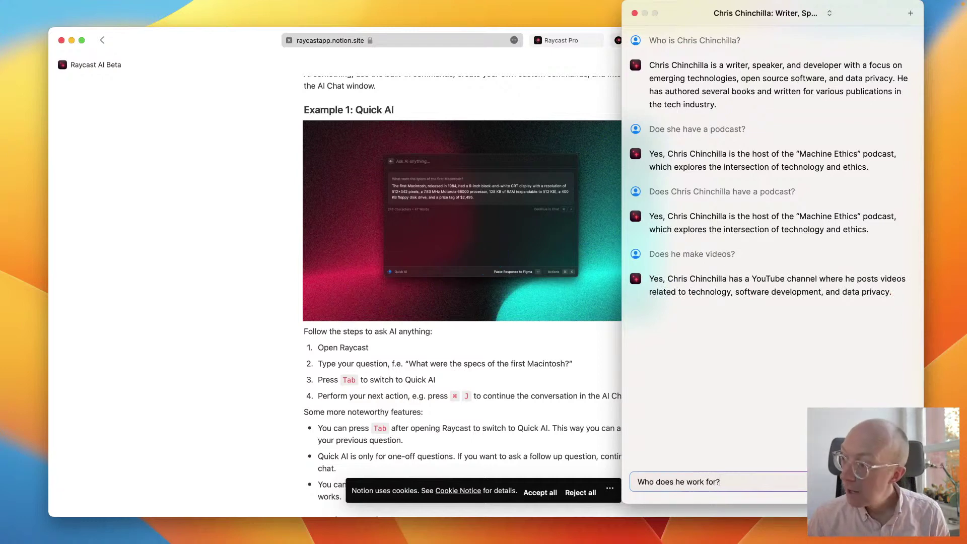
pyautogui.press('Return')
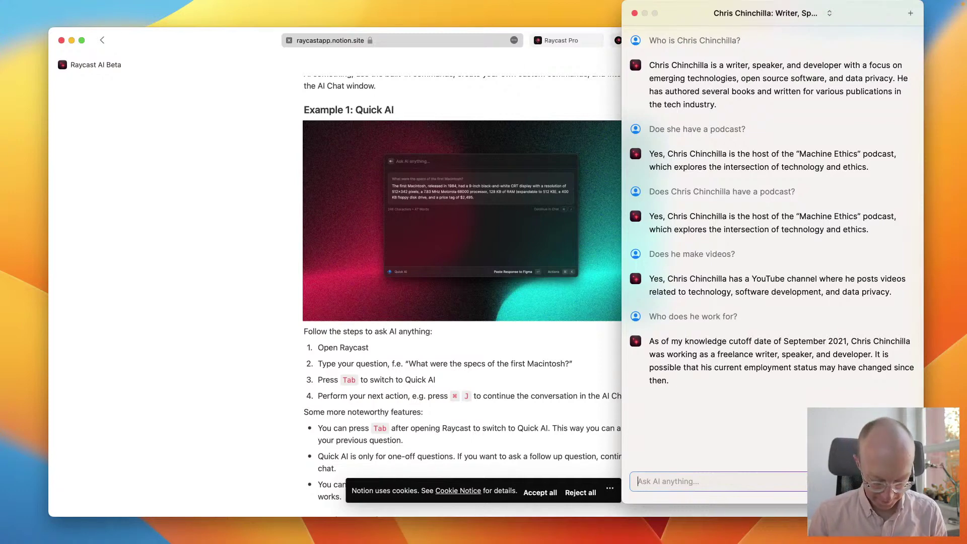
# Step: Ask the AI Chat "Has he played any music?" and close the chat window after highlighting passages in its replies
pyautogui.write('Has he')
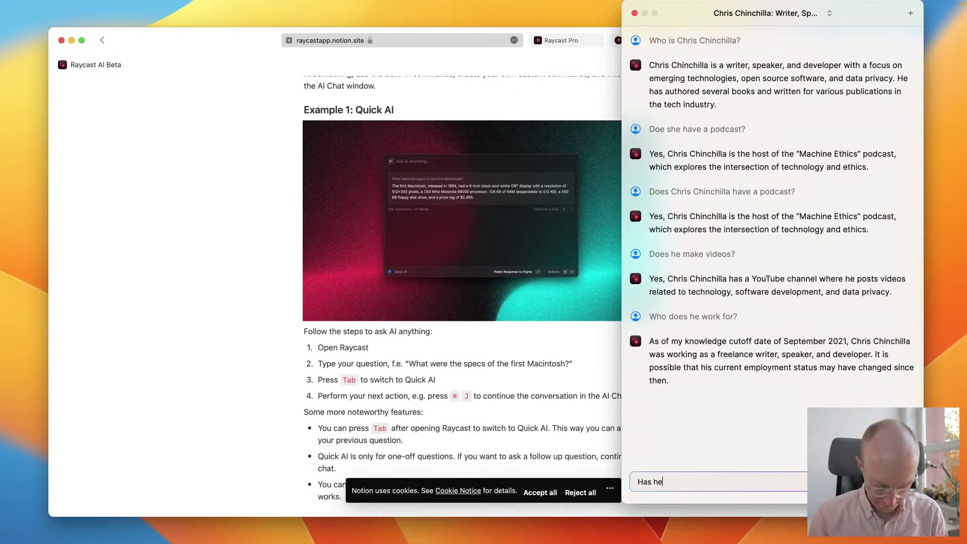
pyautogui.write(' played any music?')
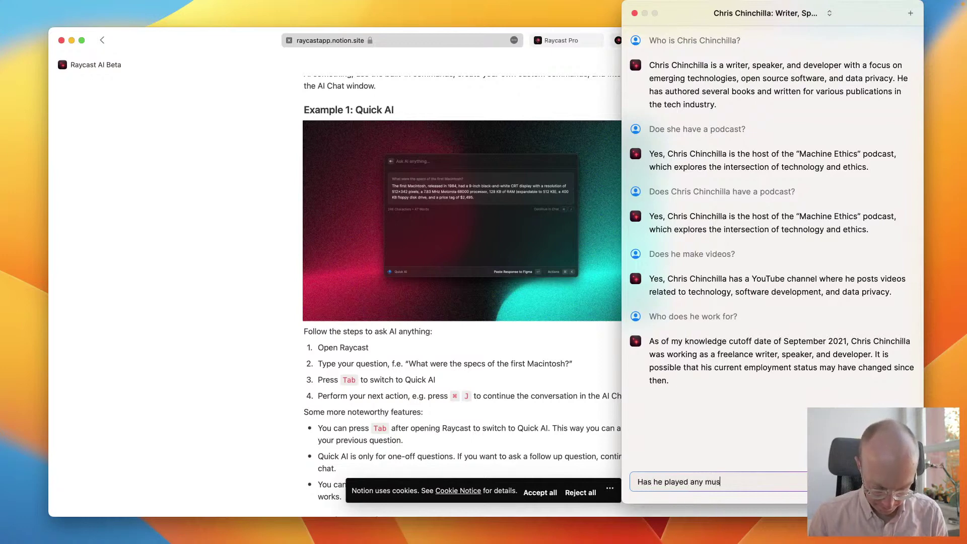
pyautogui.press('Return')
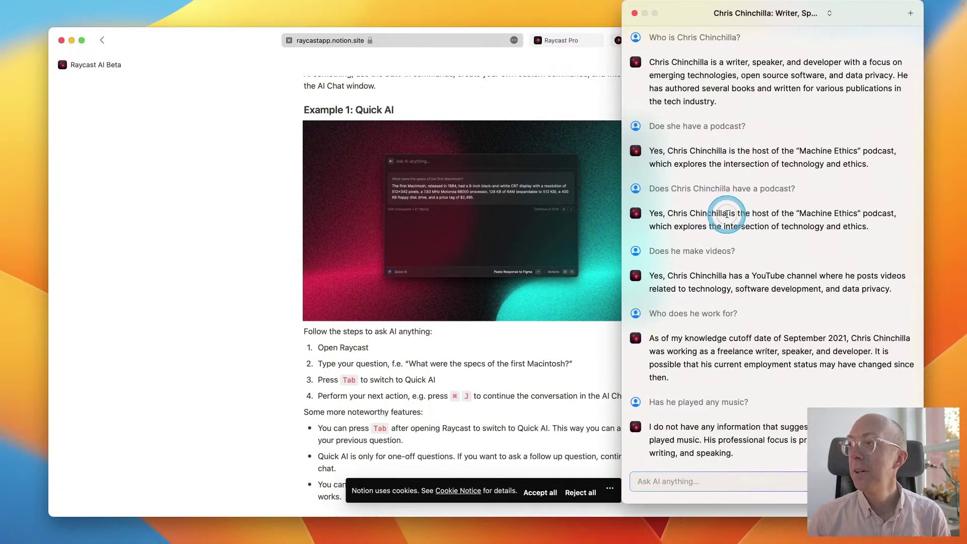
pyautogui.moveTo(727, 214); pyautogui.dragTo(667, 213)
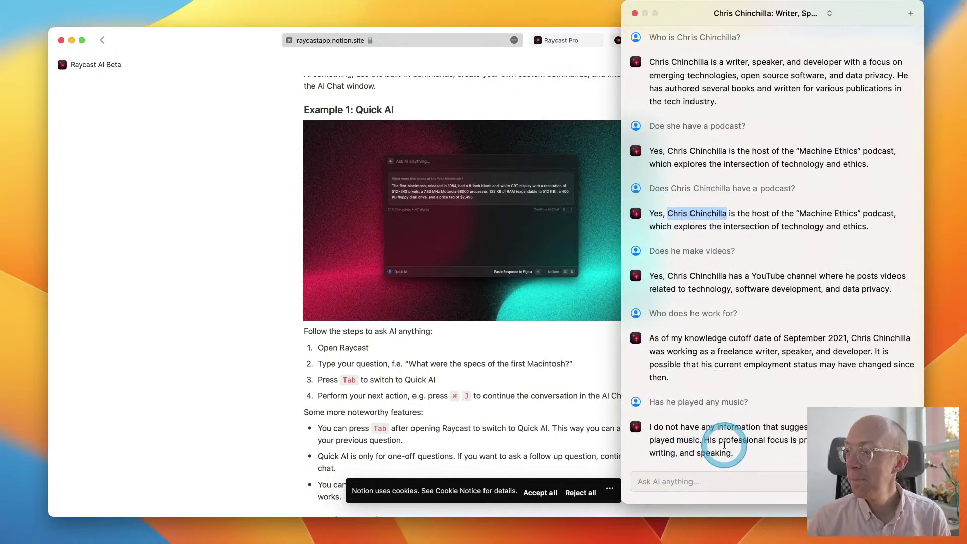
pyautogui.moveTo(737, 453); pyautogui.dragTo(666, 427)
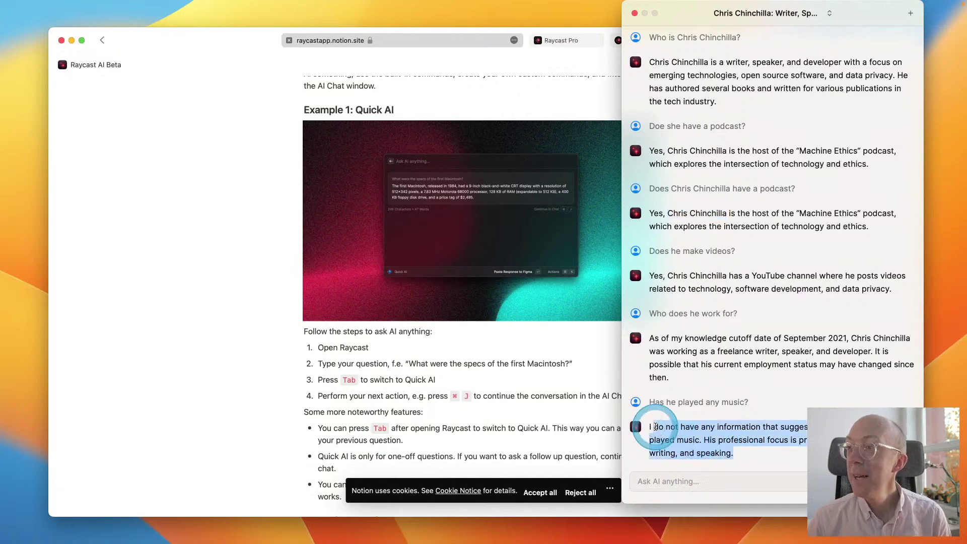
pyautogui.click(634, 14)
# Step: Read the beta guide's Quick AI and AI Chat instructions through to Example 3: Explain Words
pyautogui.scroll(-3, 471, 365)
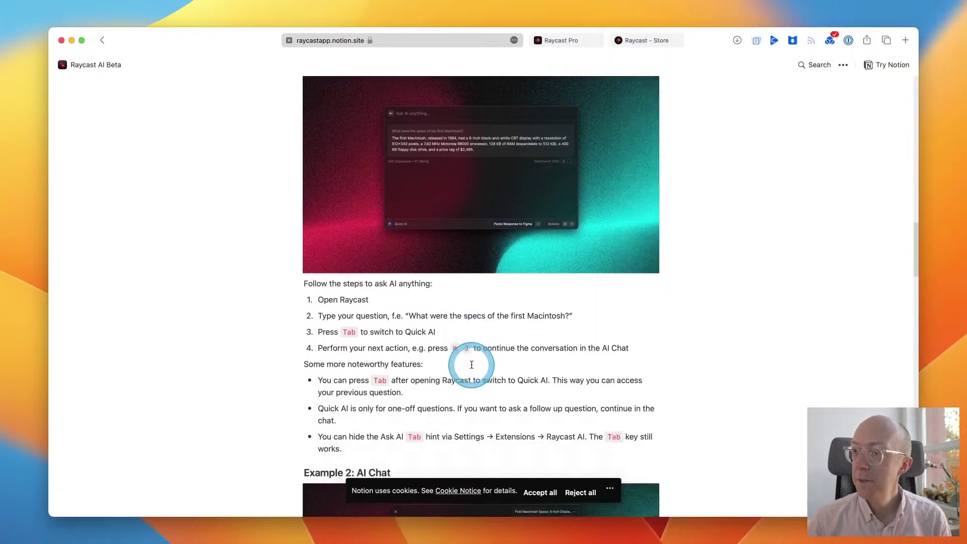
pyautogui.scroll(-10, 471, 364)
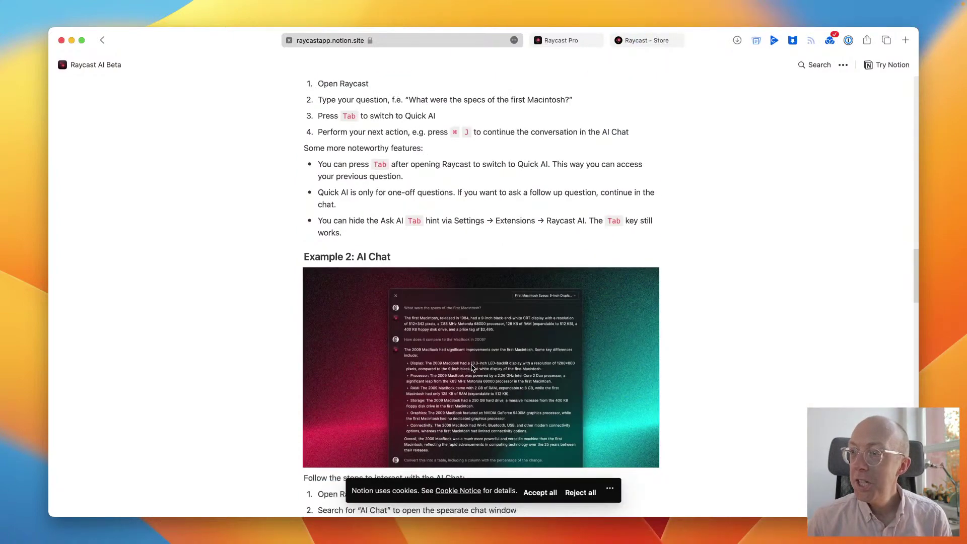
pyautogui.scroll(-4, 472, 368)
pyautogui.scroll(-4, 472, 368)
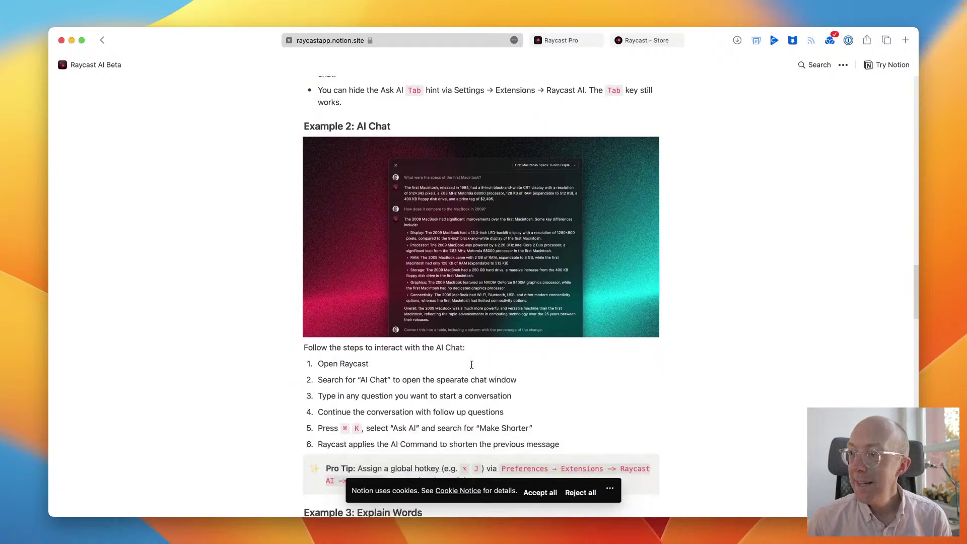
pyautogui.scroll(-12, 471, 365)
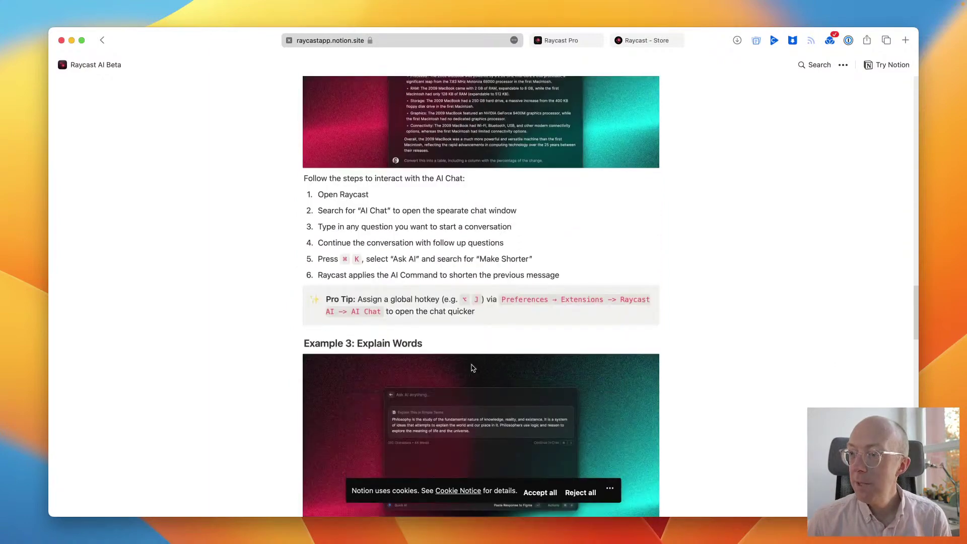
pyautogui.scroll(-3, 472, 368)
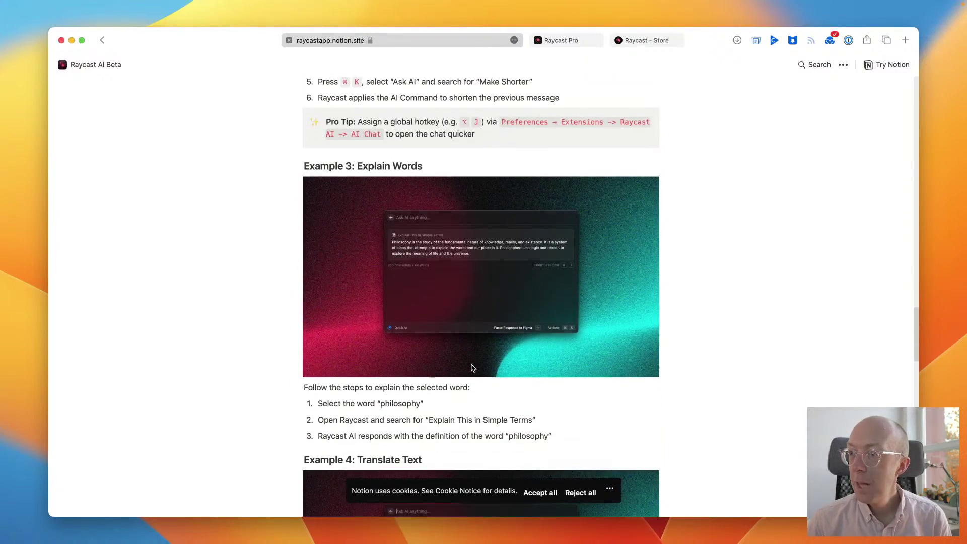
# Step: Look up "Philanthropy" in Raycast with the Define Word dictionary command
pyautogui.hotkey('alt', 'space')
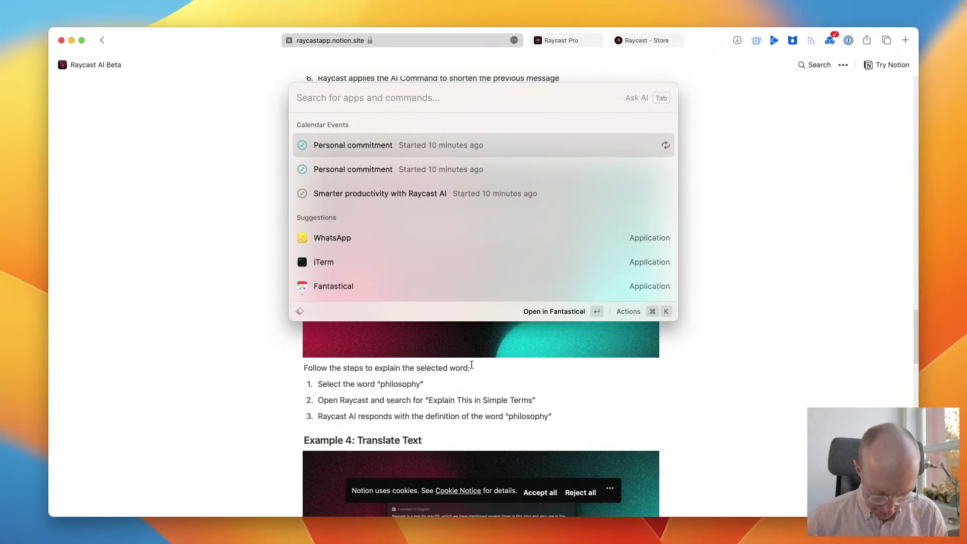
pyautogui.write('Phi')
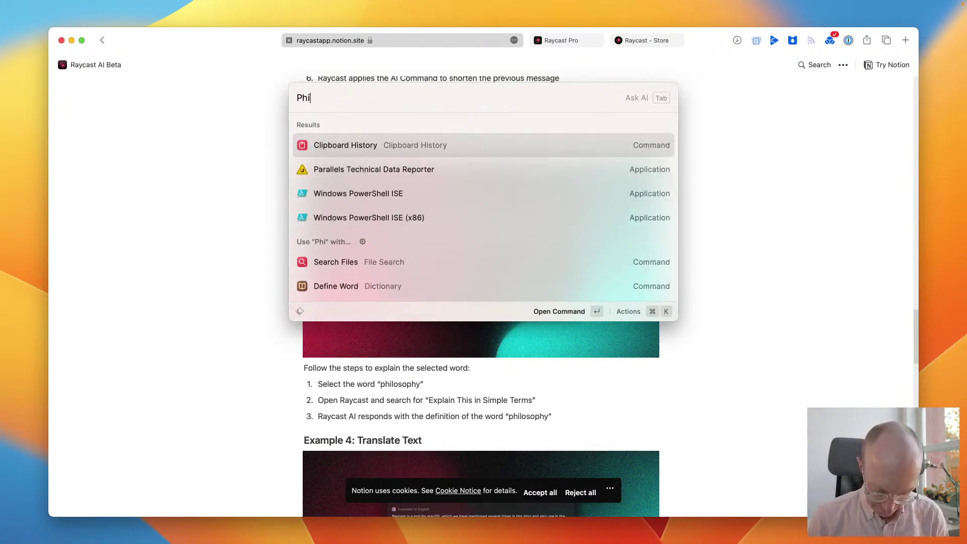
pyautogui.write('lanthropy')
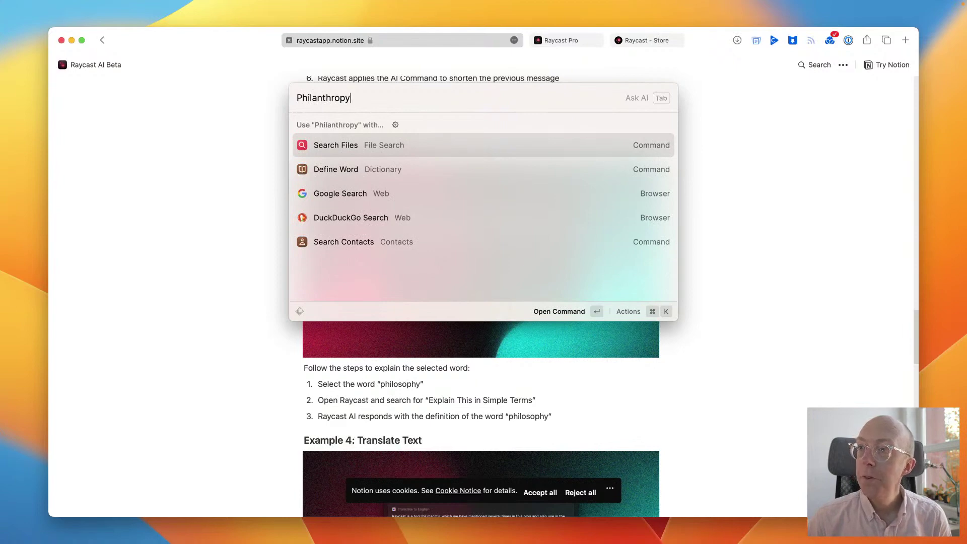
pyautogui.press('Down')
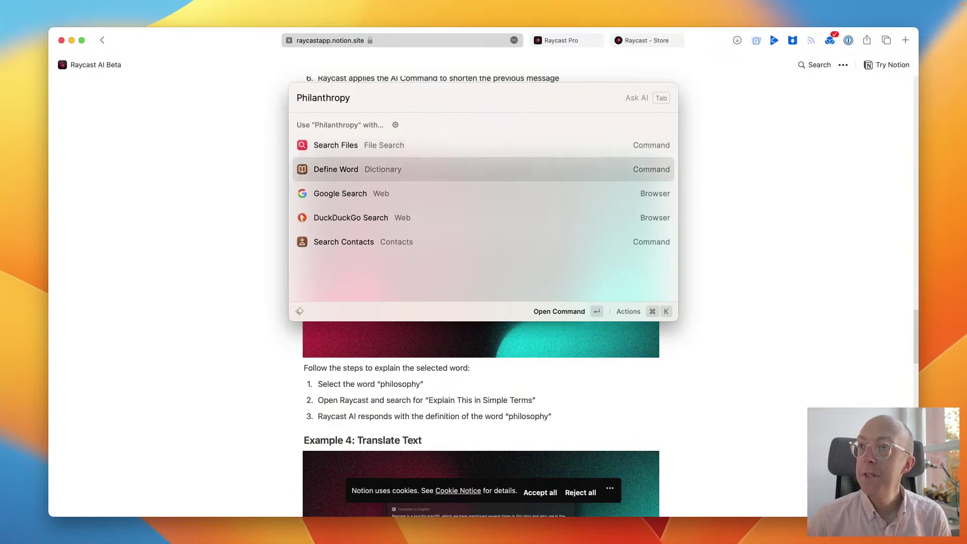
pyautogui.press('Return')
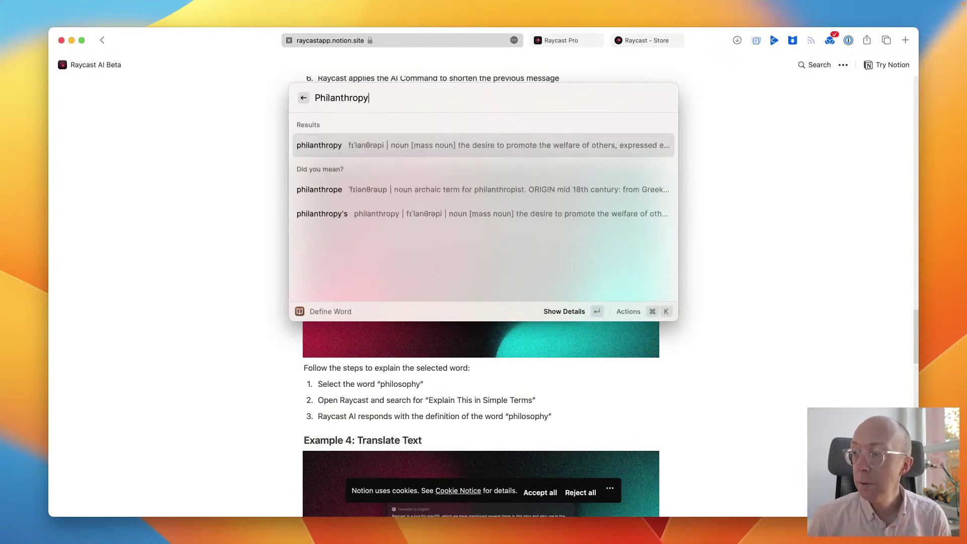
# Step: View the full dictionary entry for "philanthropy", and return to Raycast's main search
pyautogui.press('Return')
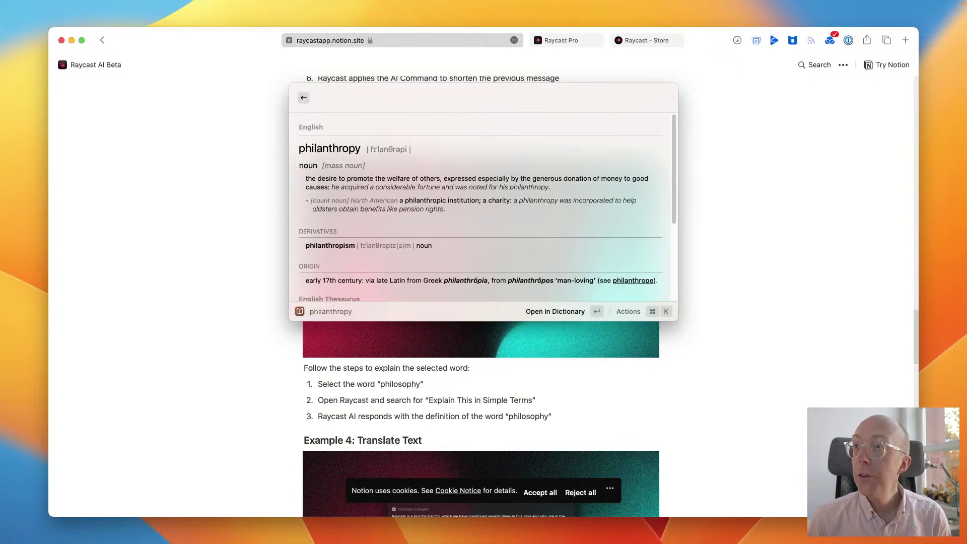
pyautogui.press('Escape')
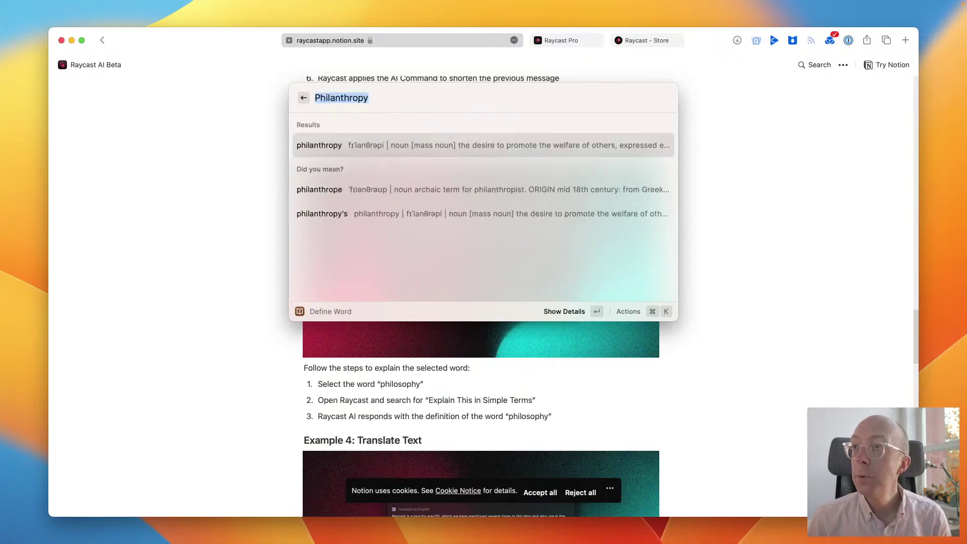
pyautogui.press('BackSpace')
pyautogui.press('Escape')
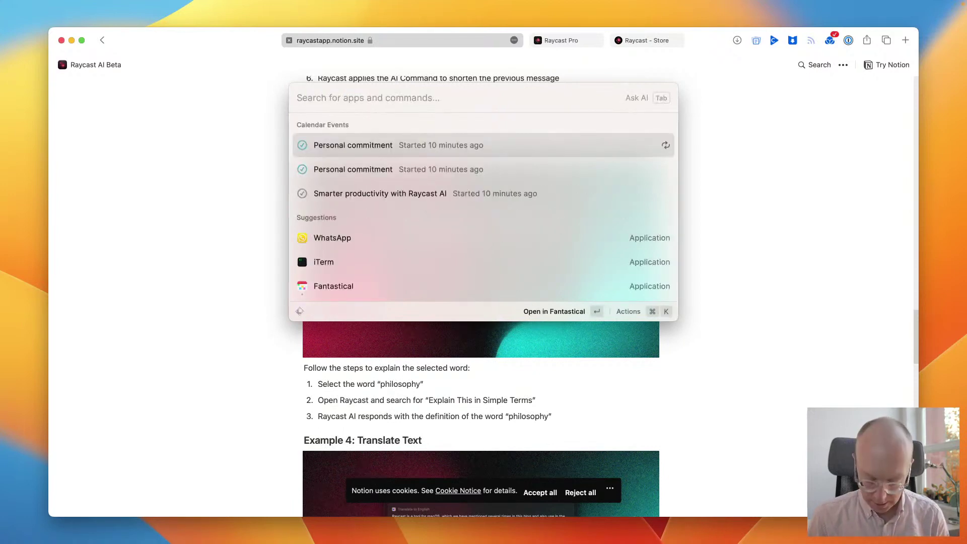
# Step: Ask Raycast's Quick AI about "philanthropy"
pyautogui.write('phil')
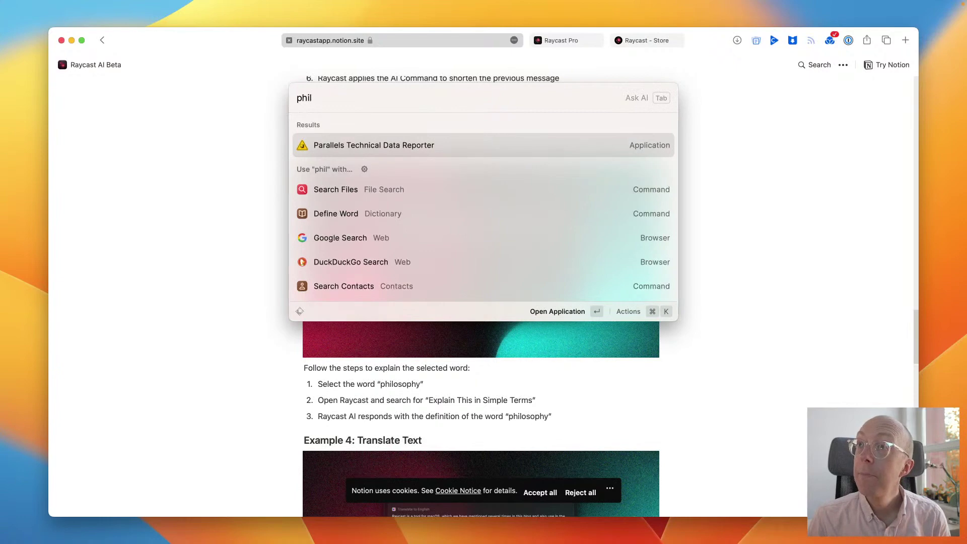
pyautogui.write('anthropy')
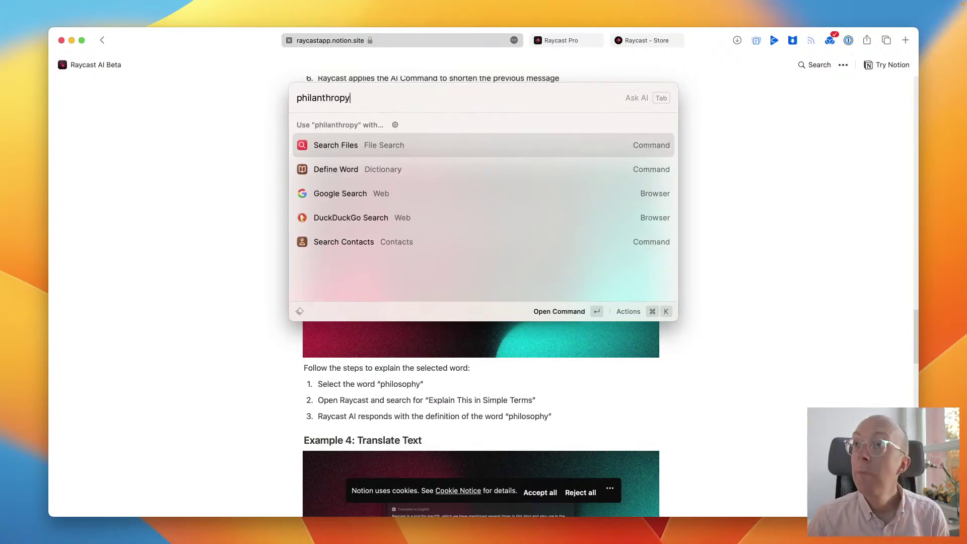
pyautogui.press('Tab')
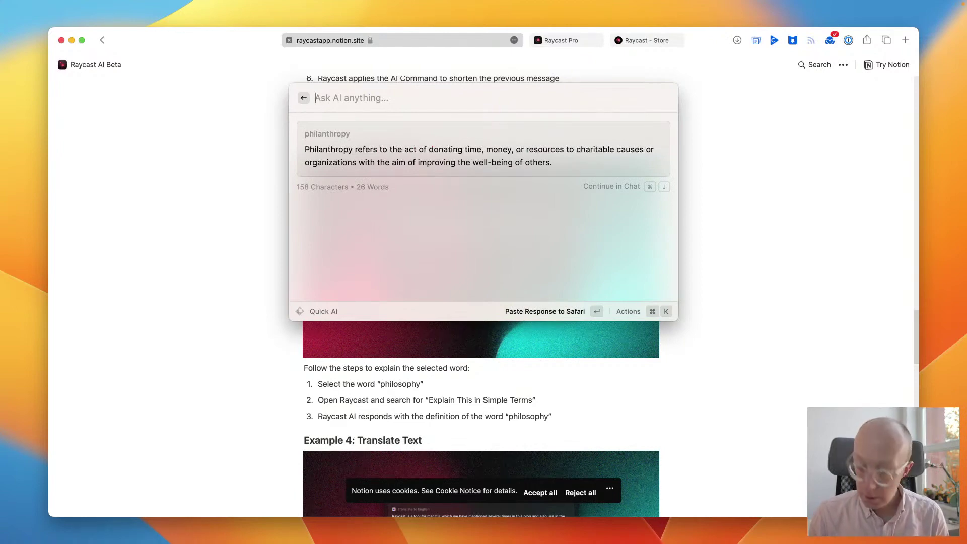
# Step: Continue the Quick AI answer in AI Chat, ask "Who are famous philanthropists?", and close the chat window
pyautogui.press('super+j')
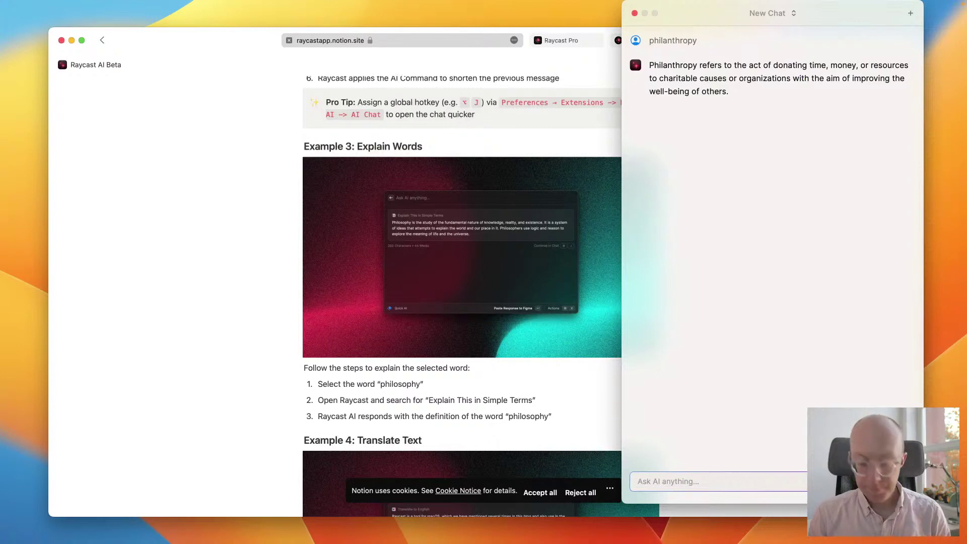
pyautogui.write('Who are famo')
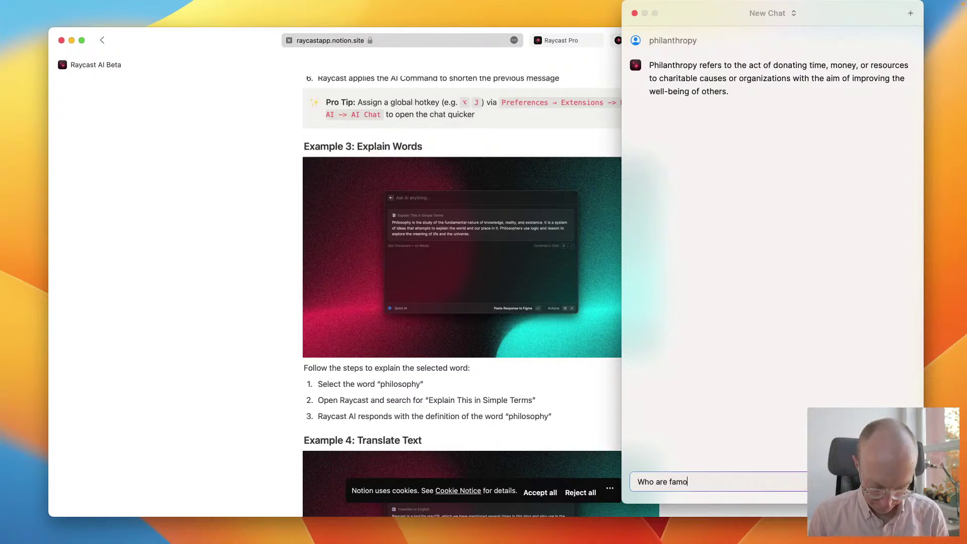
pyautogui.write('us ph')
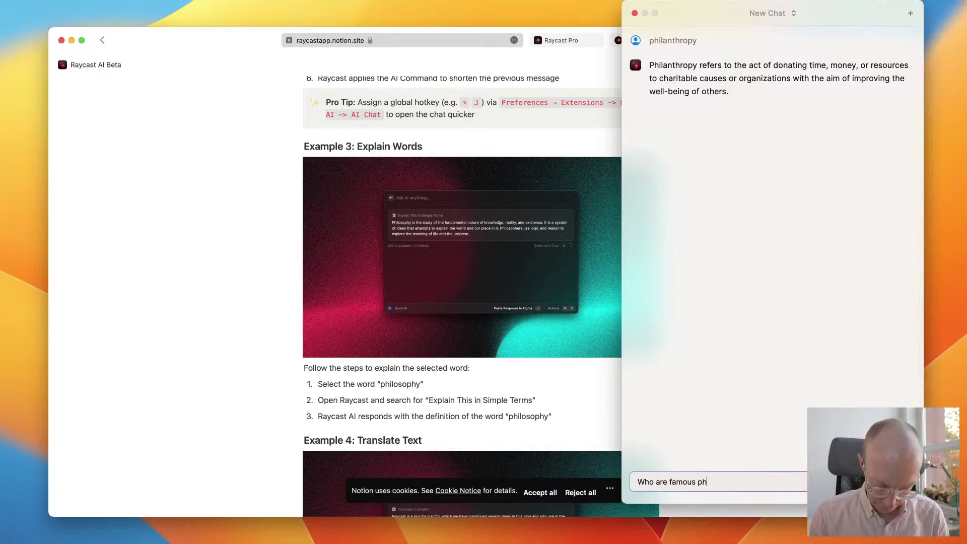
pyautogui.write('ilanth')
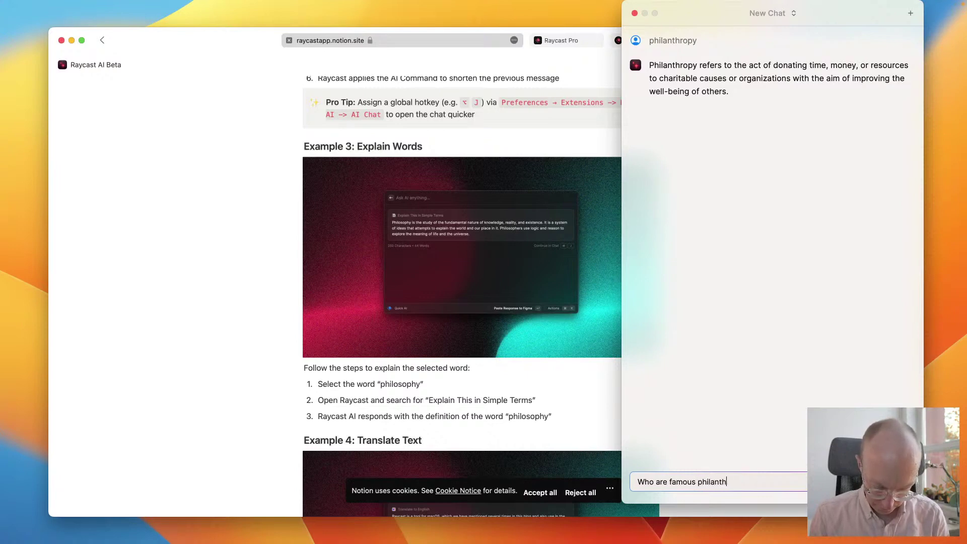
pyautogui.write('ropists?')
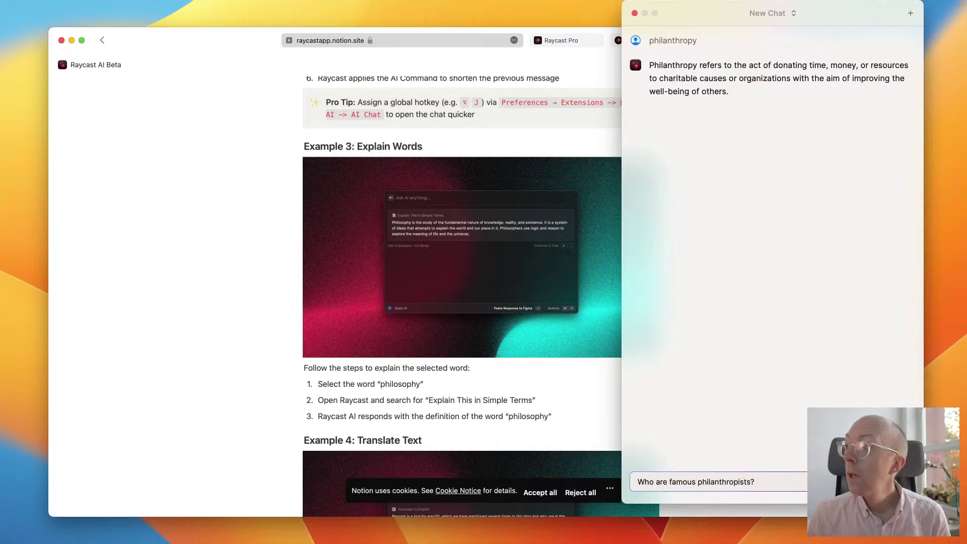
pyautogui.press('Return')
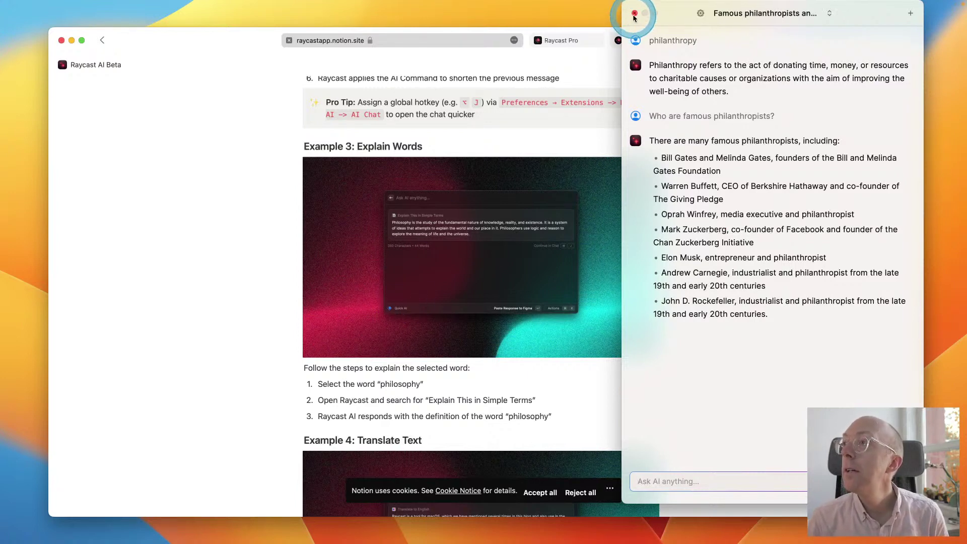
pyautogui.click(634, 13)
# Step: Read the beta guide's instructions for Example 4: Translate Text
pyautogui.scroll(-2, 259, 383)
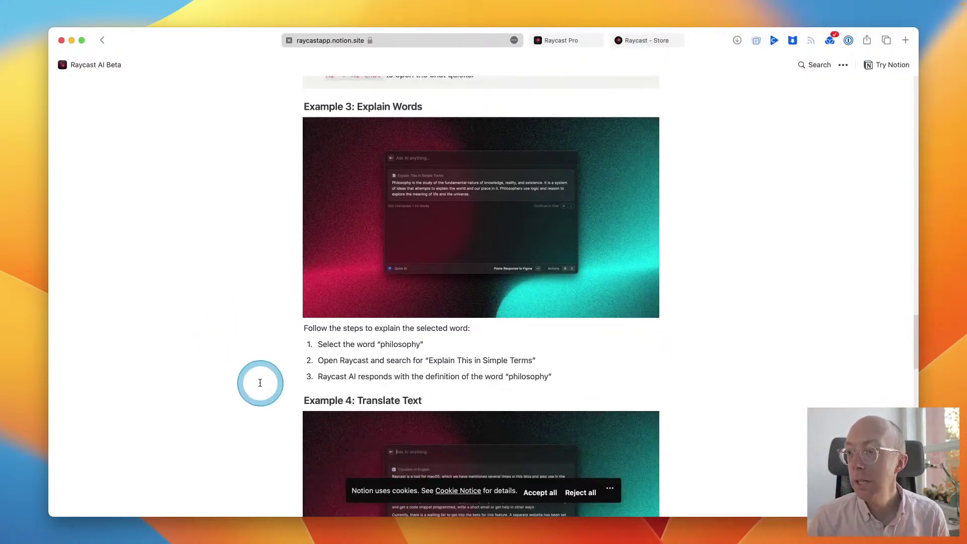
pyautogui.scroll(-5, 260, 383)
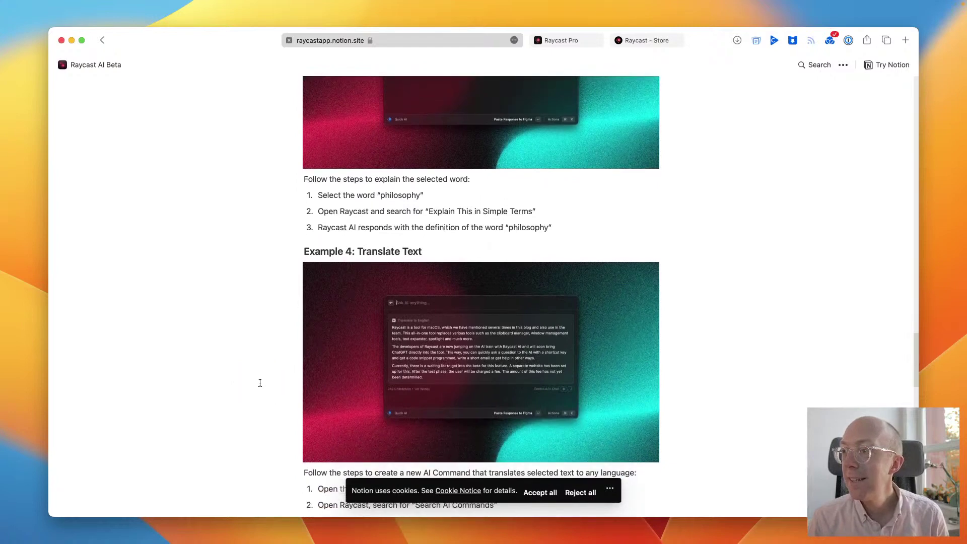
pyautogui.scroll(-4, 259, 383)
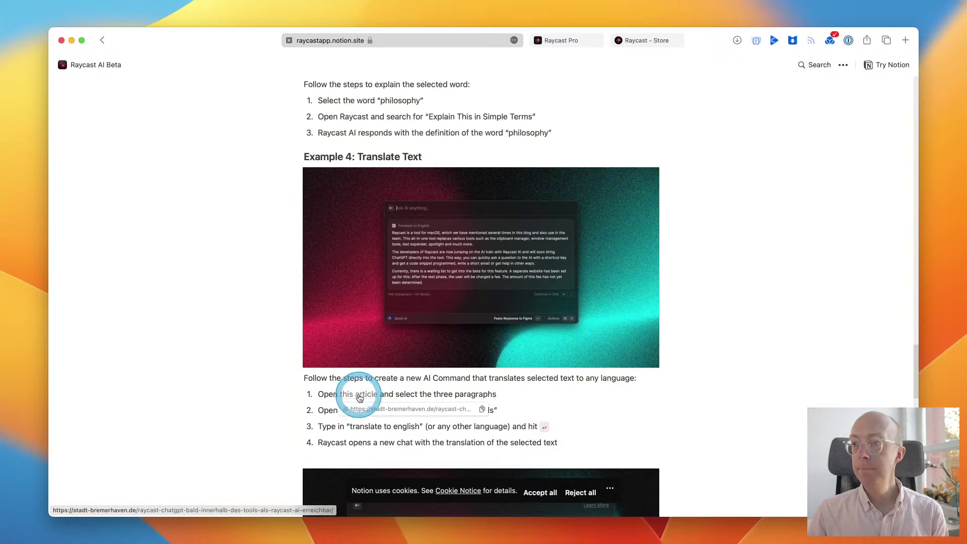
pyautogui.click(559, 405)
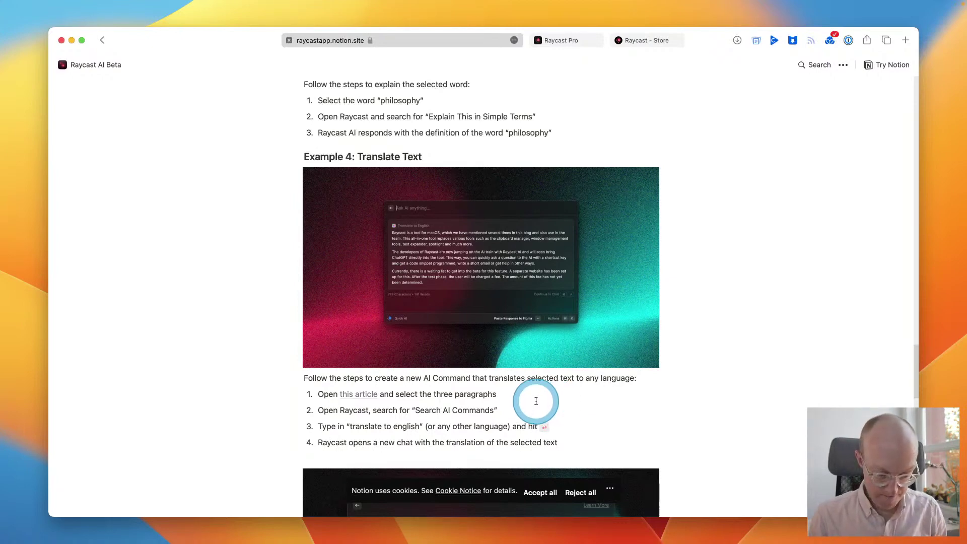
# Step: Search the web for "berliner zeitung" in a new tab, and open the newspaper's website in place of the results
pyautogui.press('super+t')
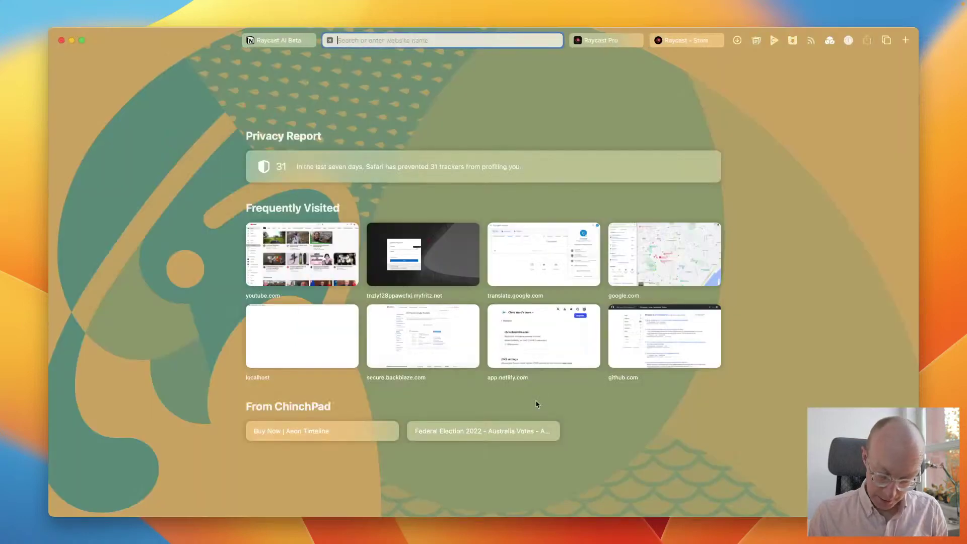
pyautogui.write('berli')
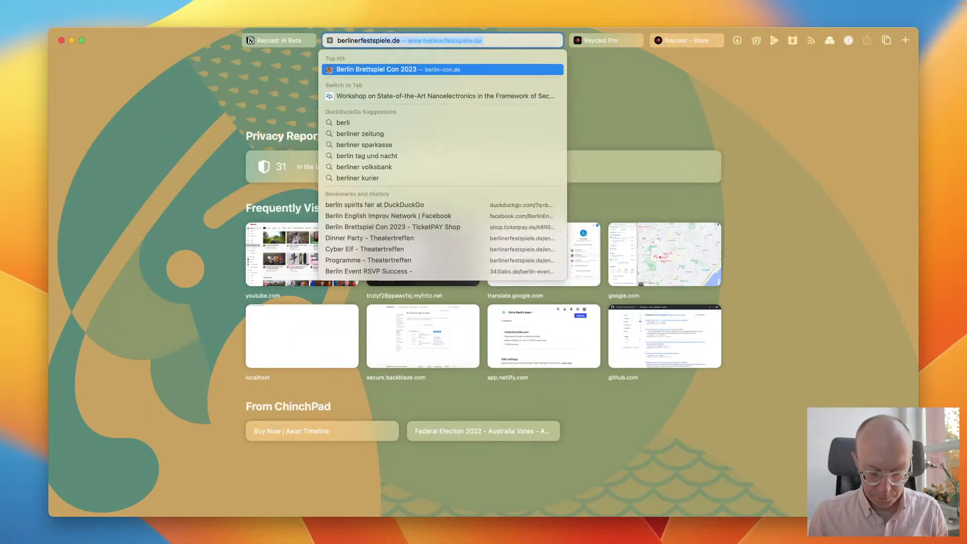
pyautogui.write('ner ze')
pyautogui.press('Down')
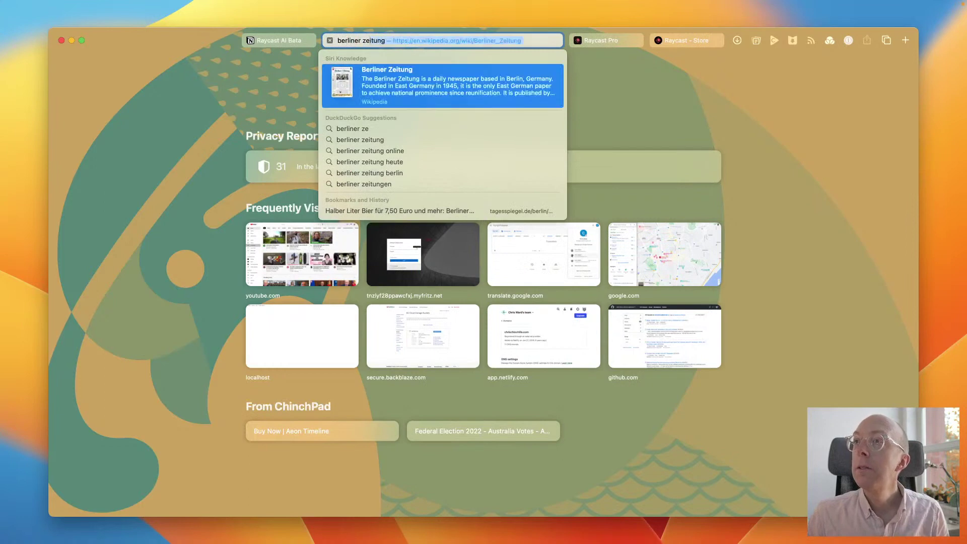
pyautogui.press('Down')
pyautogui.press('Return')
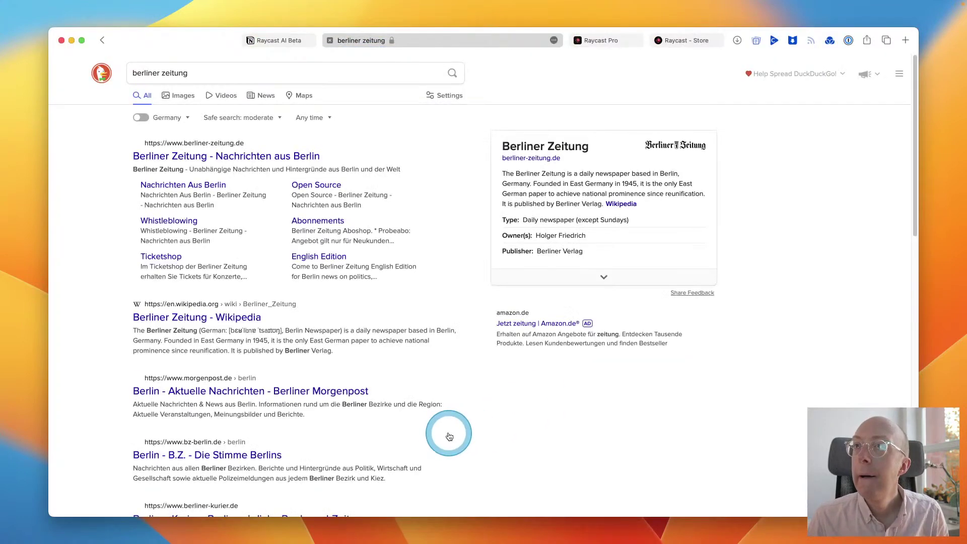
pyautogui.keyDown('super'); pyautogui.click(278, 157); pyautogui.keyUp('super')
pyautogui.press('super+w')
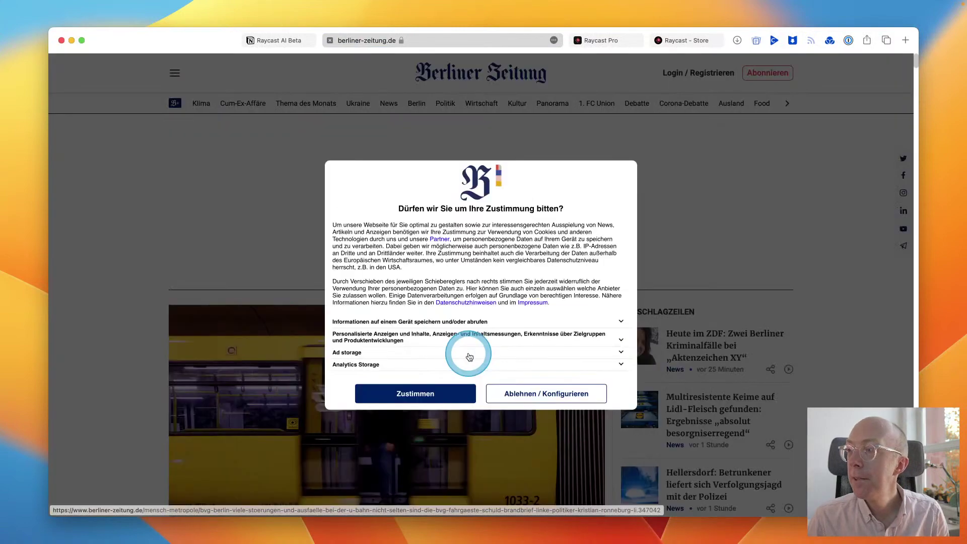
# Step: Decline the Berliner Zeitung consent request and save the cookie settings without the optional purposes enabled
pyautogui.click(526, 397)
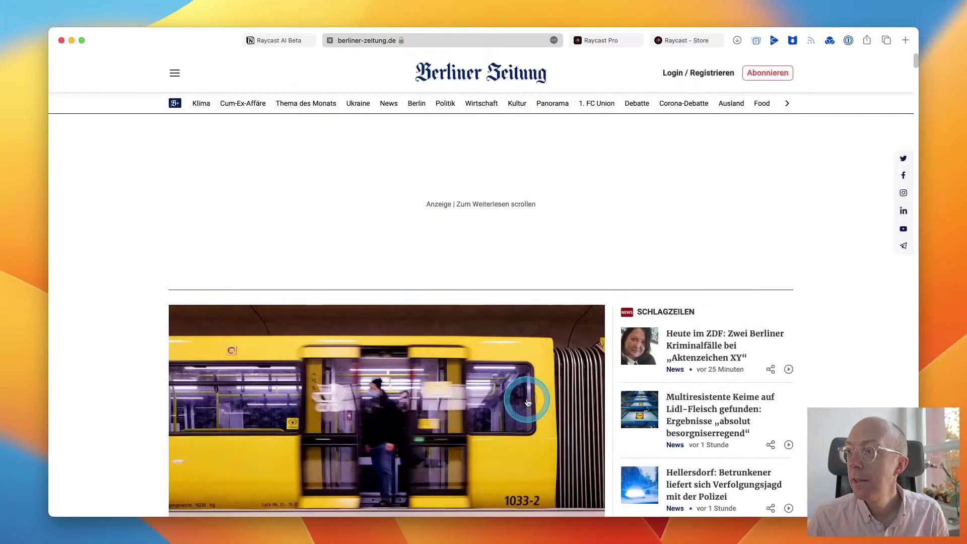
pyautogui.scroll(-5, 527, 399)
pyautogui.click(492, 446)
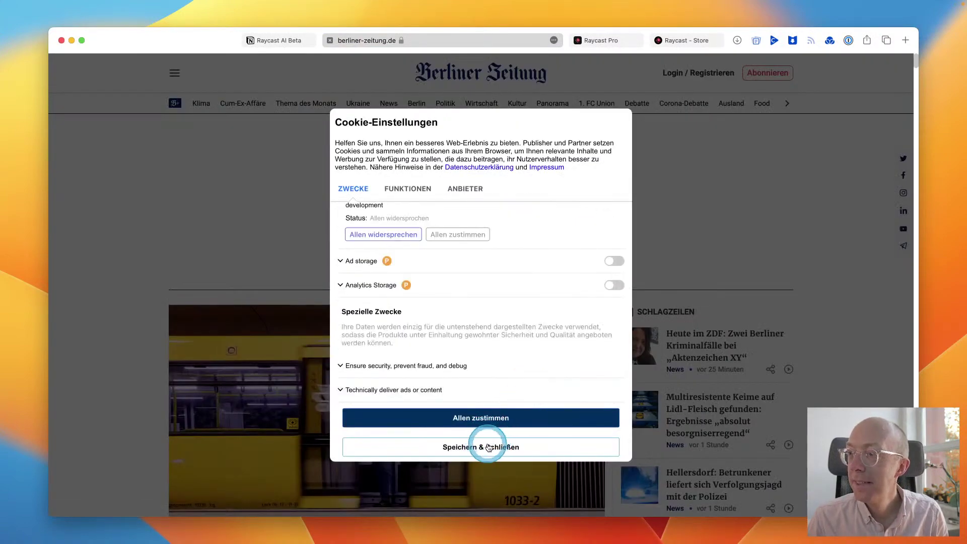
# Step: Open the lead article "Berliner U-Bahn oft gestört: Nicht selten sind die BVG-Fahrgäste schuld"
pyautogui.scroll(-5, 473, 433)
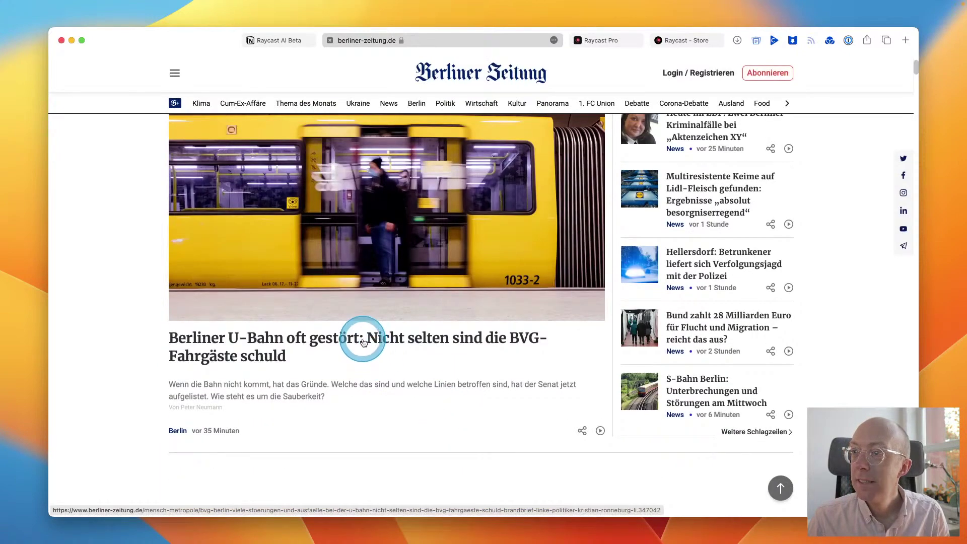
pyautogui.click(364, 343)
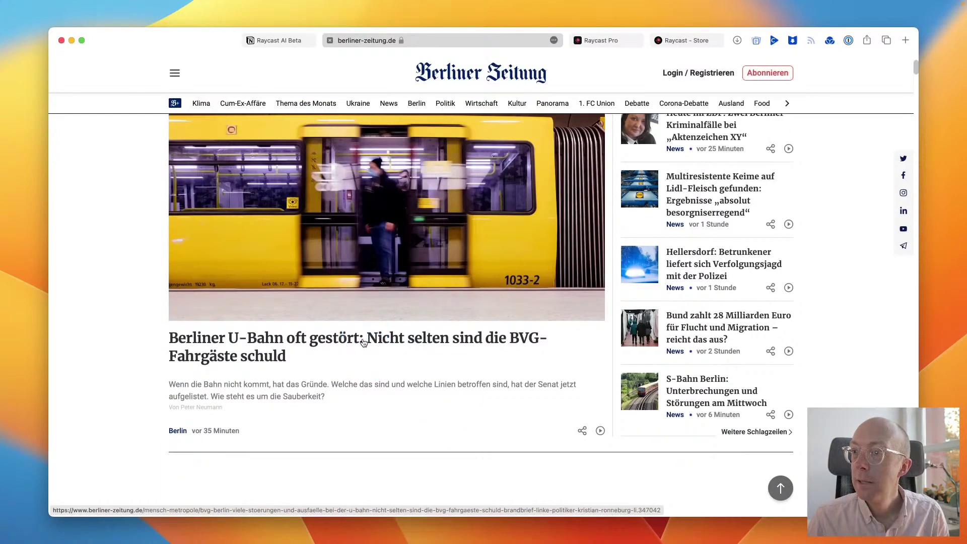
pyautogui.scroll(-2, 362, 344)
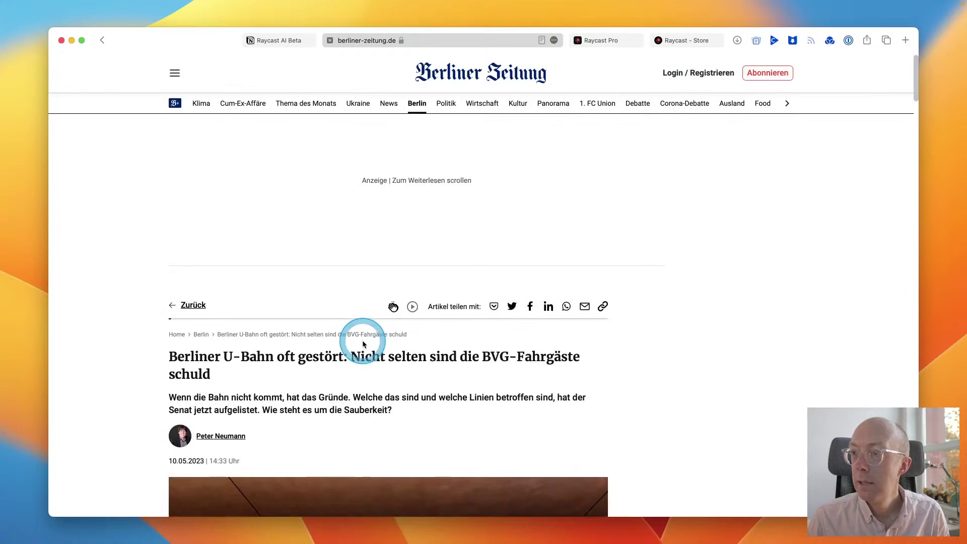
# Step: Translate the article's German headline to English with the built-in macOS translation, and close the translation
pyautogui.tripleClick(309, 343)
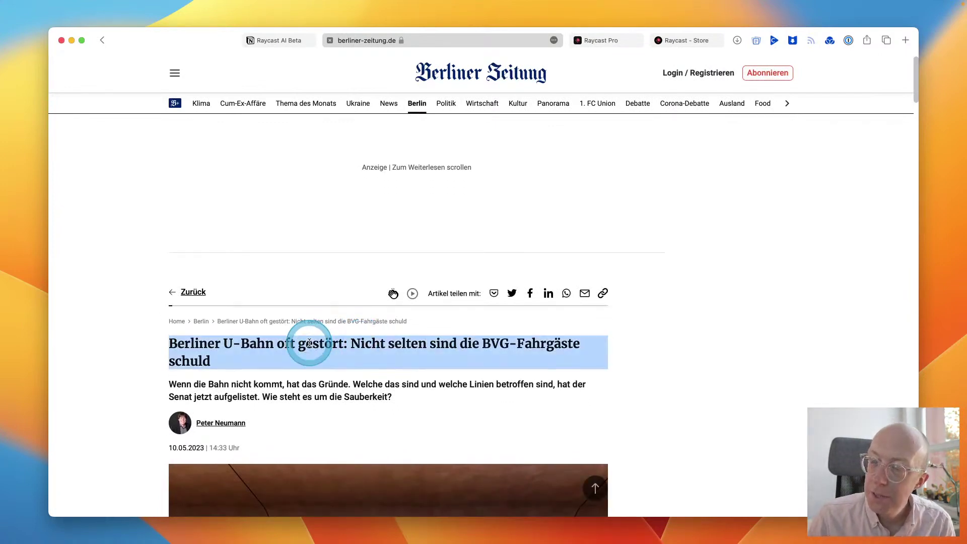
pyautogui.rightClick(239, 345)
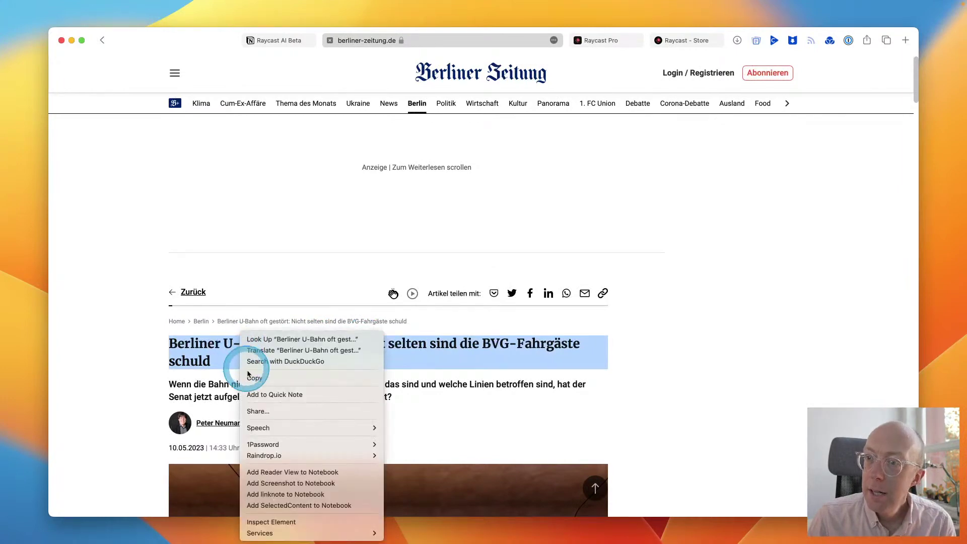
pyautogui.click(304, 350)
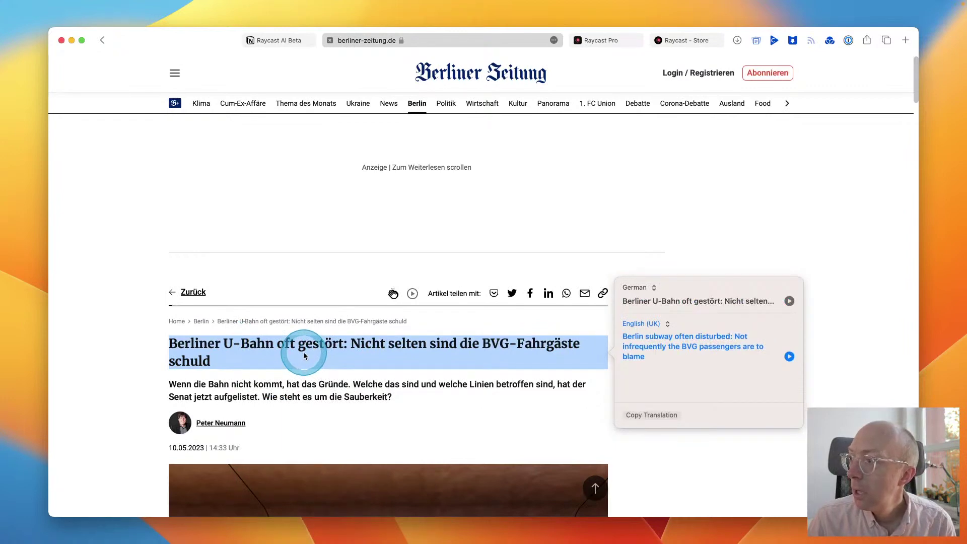
pyautogui.click(303, 350)
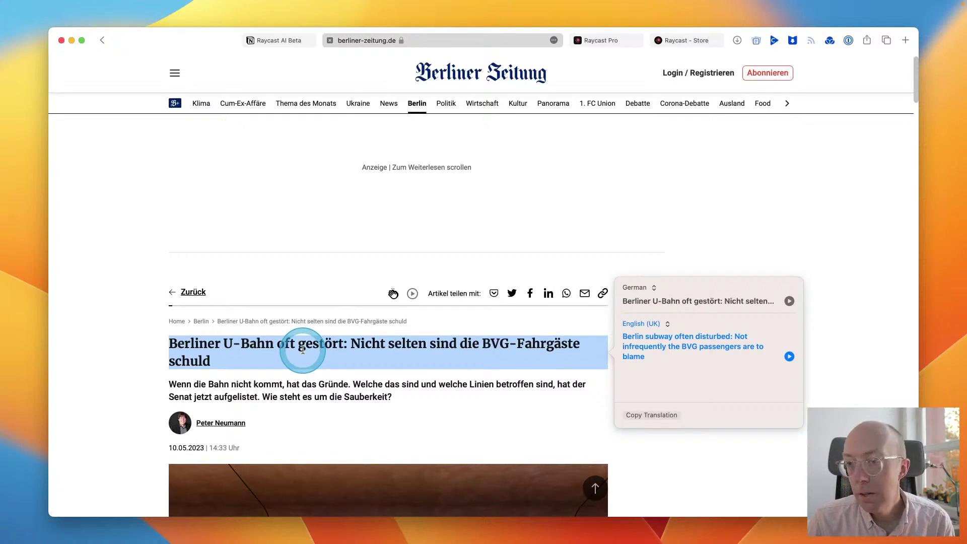
pyautogui.click(775, 385)
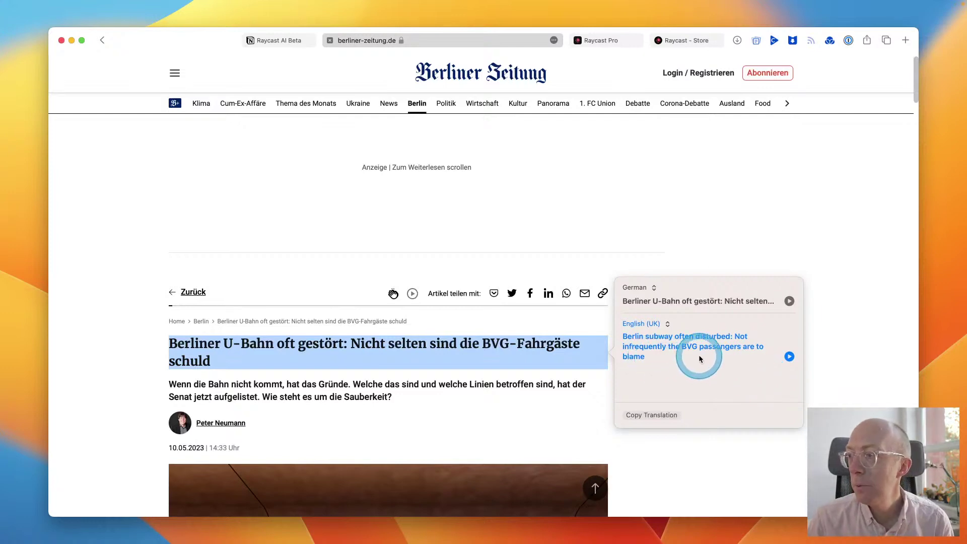
pyautogui.press('Escape')
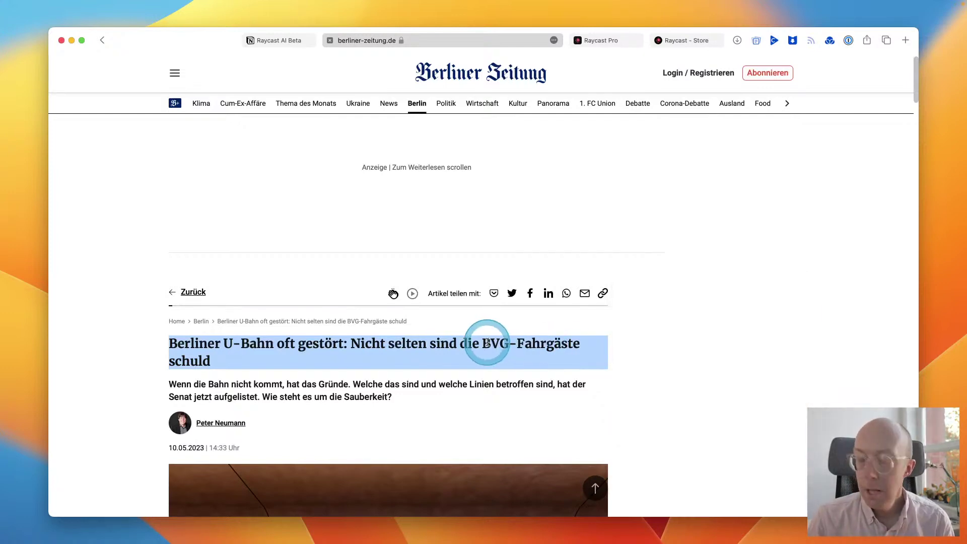
pyautogui.hotkey('alt', 'space')
pyautogui.write('r')
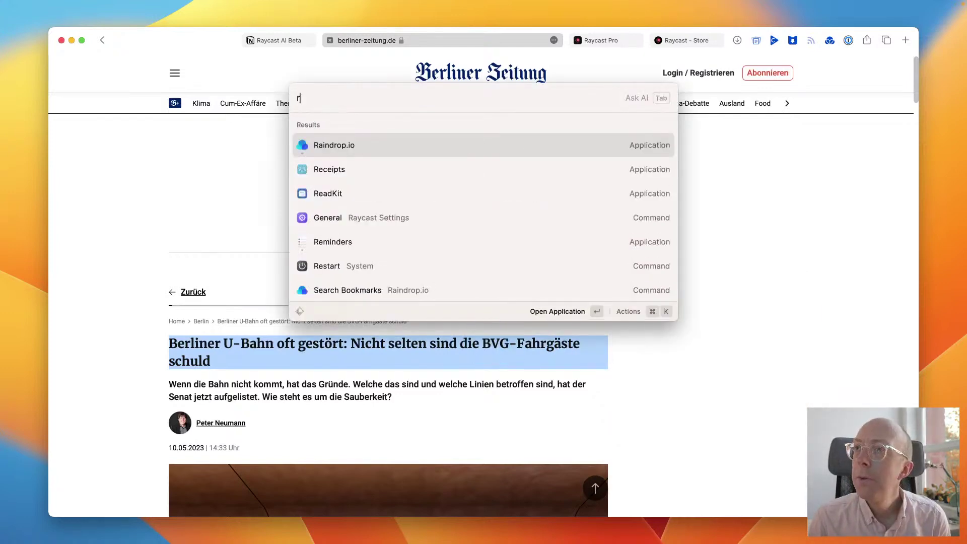
pyautogui.write('a')
pyautogui.press('BackSpace')
pyautogui.press('BackSpace')
pyautogui.write('ai')
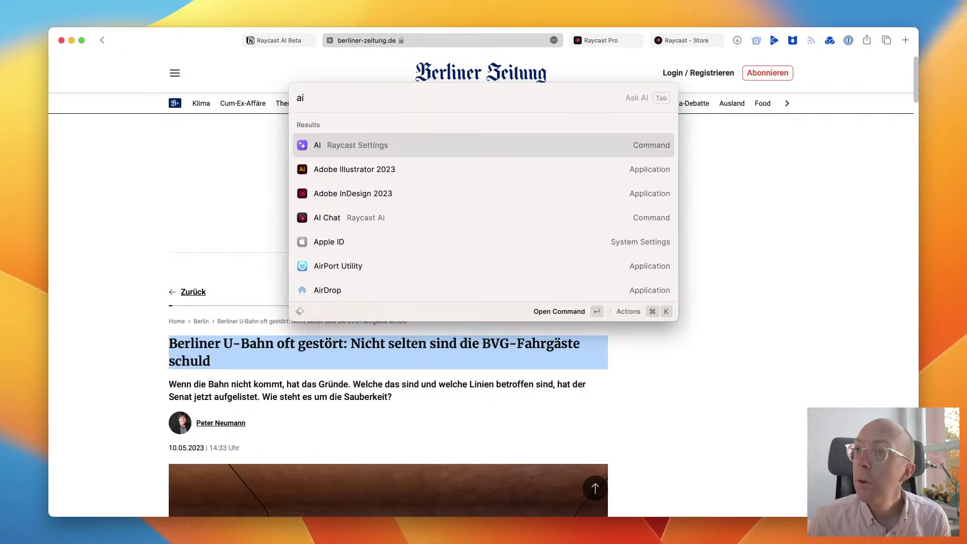
pyautogui.press('BackSpace')
pyautogui.press('BackSpace')
pyautogui.press('Escape')
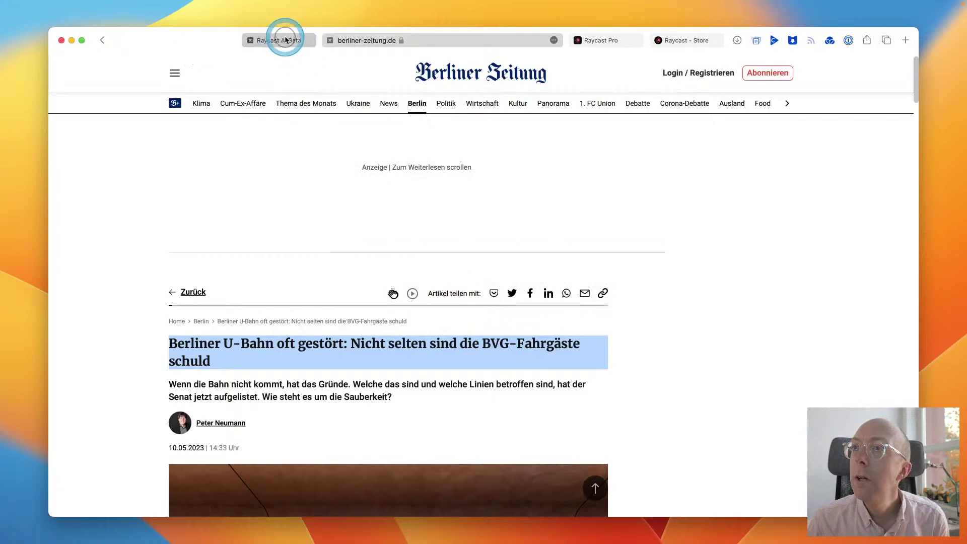
# Step: Check the guide's Translate Text example, and open Raycast's Search AI Commands over the Berliner Zeitung article with its headline still selected
pyautogui.click(285, 40)
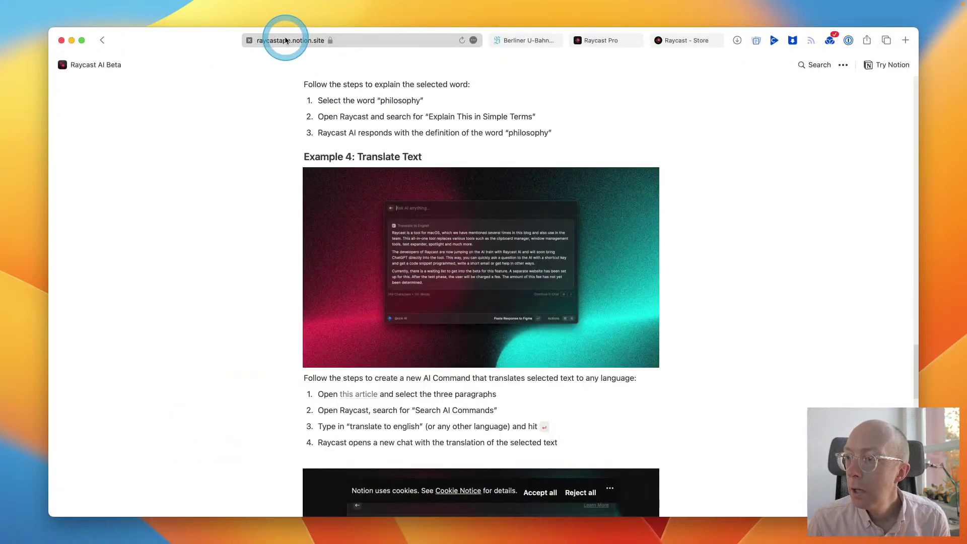
pyautogui.click(525, 41)
pyautogui.press('super+space')
pyautogui.write('sreahc')
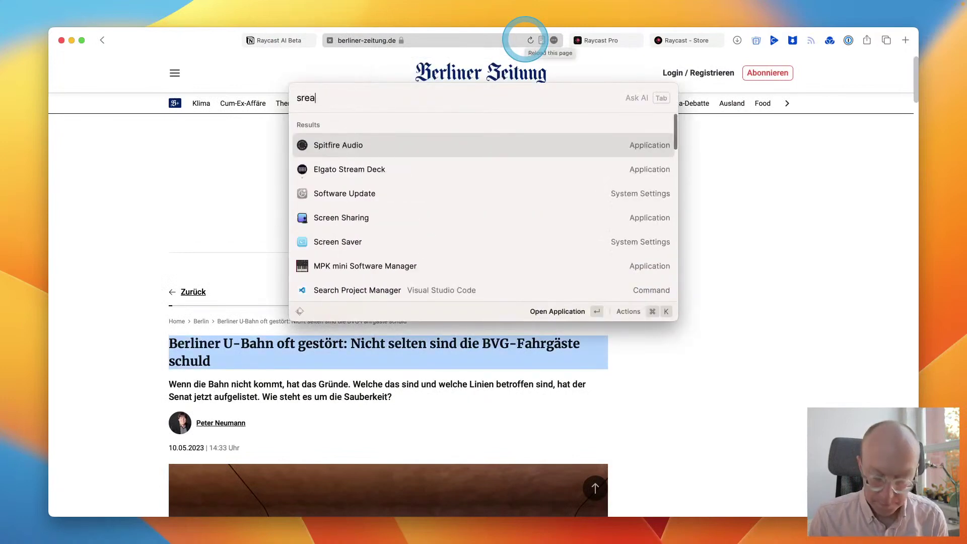
pyautogui.press('BackSpace')
pyautogui.press('BackSpace')
pyautogui.press('BackSpace')
pyautogui.press('BackSpace')
pyautogui.press('BackSpace')
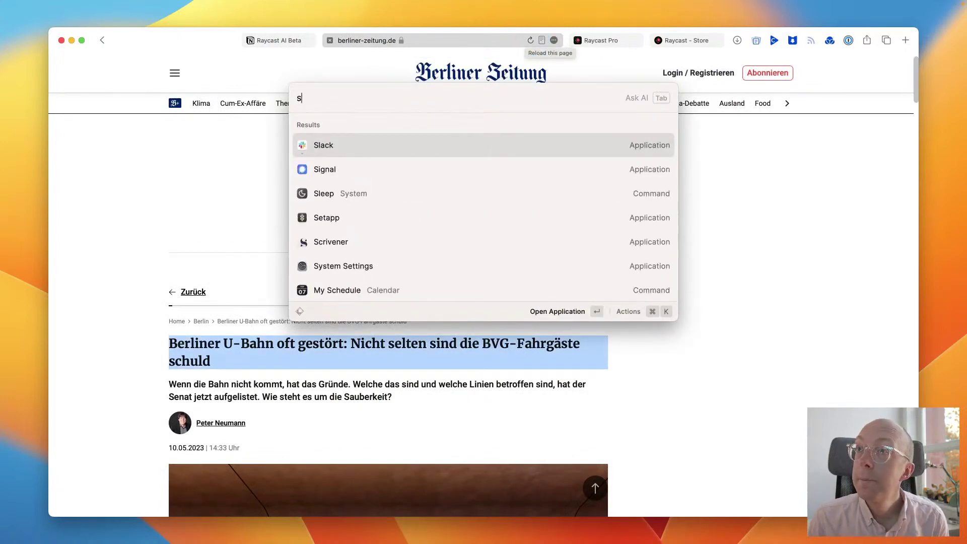
pyautogui.write('earch ai')
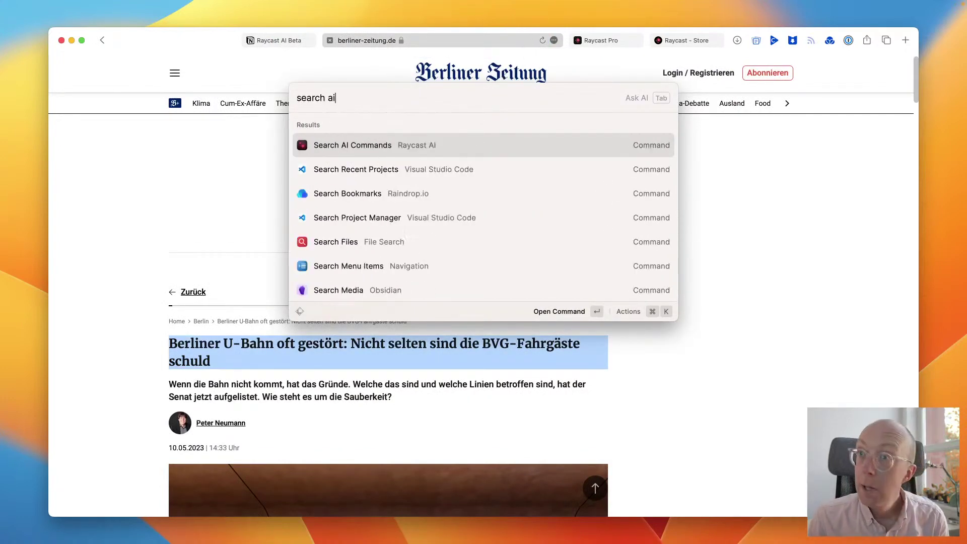
pyautogui.press('Return')
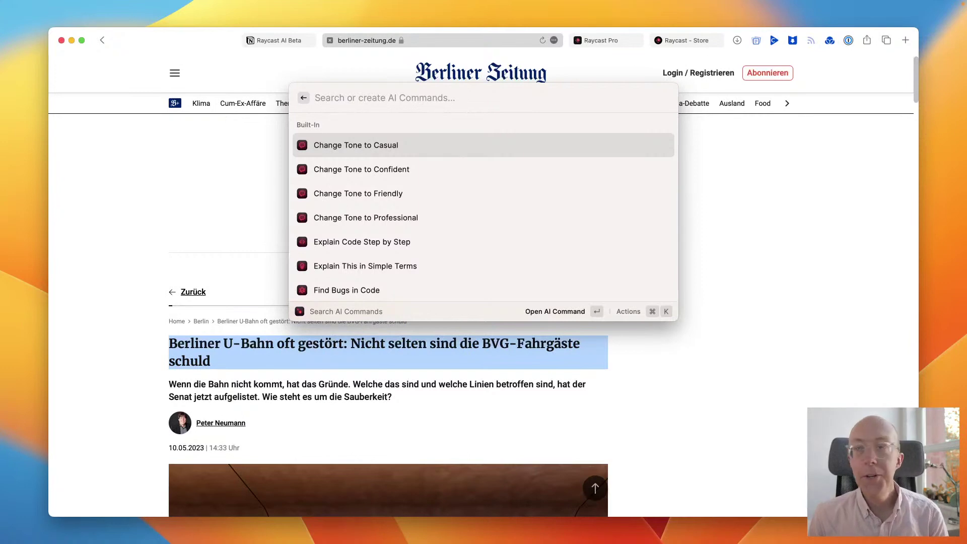
# Step: Look through the built-in AI commands for a translation command, and recheck the instructions in the guide's Translate Text example
pyautogui.press('Down')
pyautogui.press('Down')
pyautogui.press('Down')
pyautogui.press('Down')
pyautogui.press('Down')
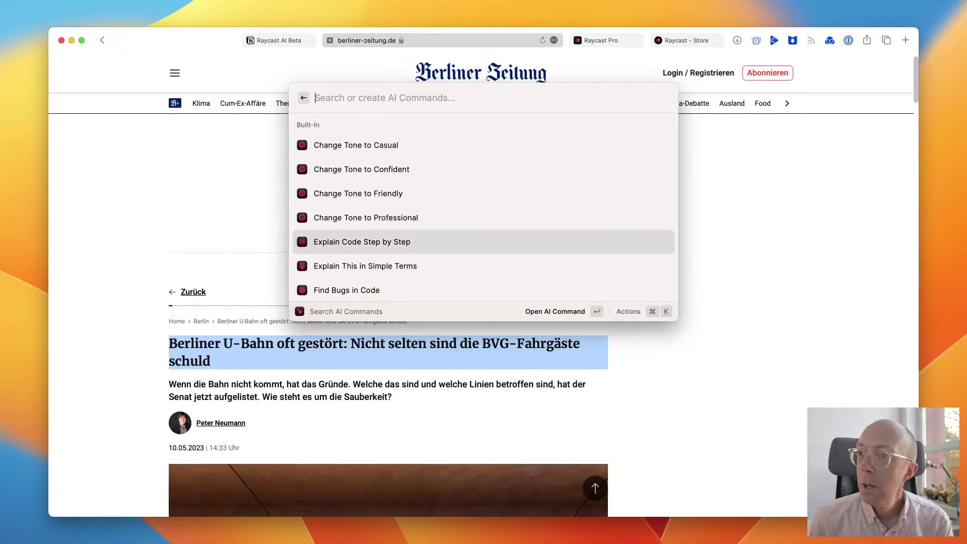
pyautogui.write('tra')
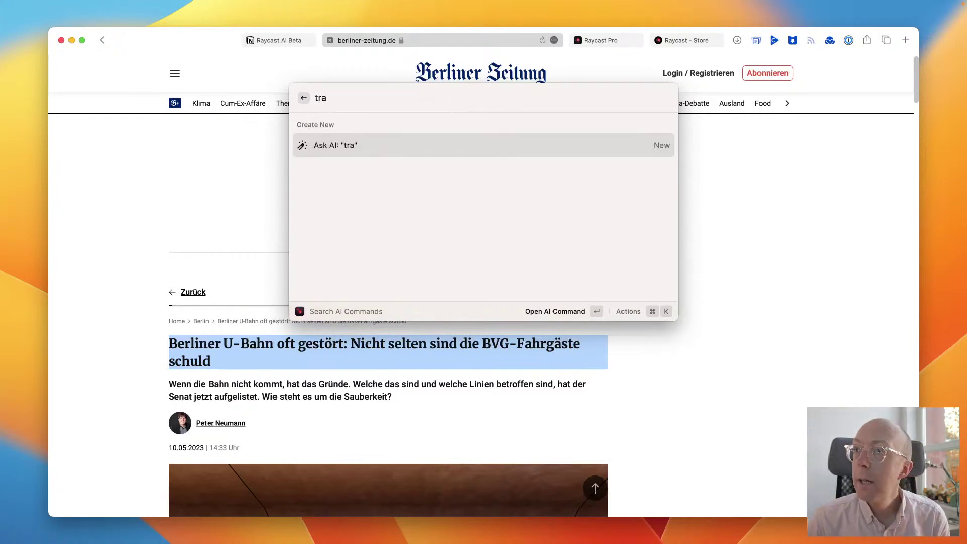
pyautogui.press('BackSpace')
pyautogui.press('BackSpace')
pyautogui.press('BackSpace')
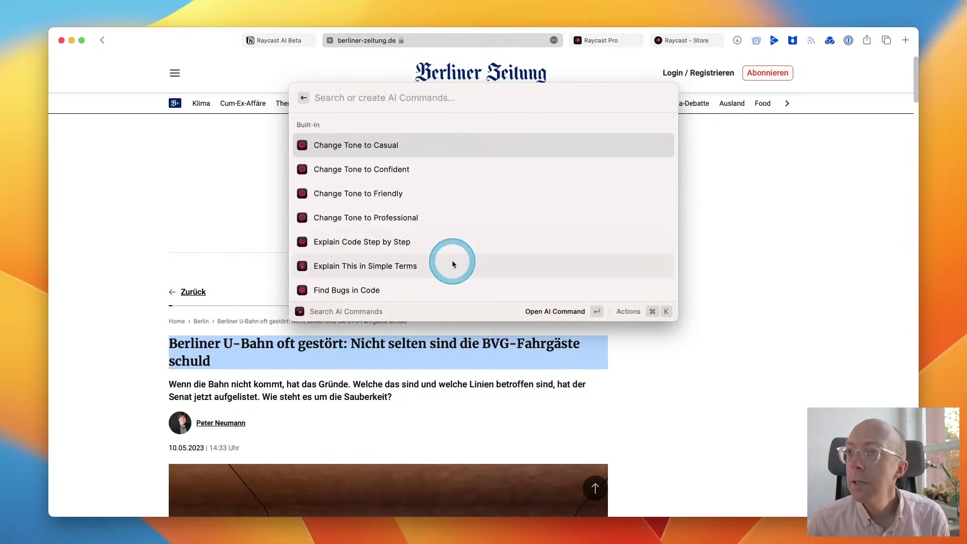
pyautogui.scroll(-5, 452, 259)
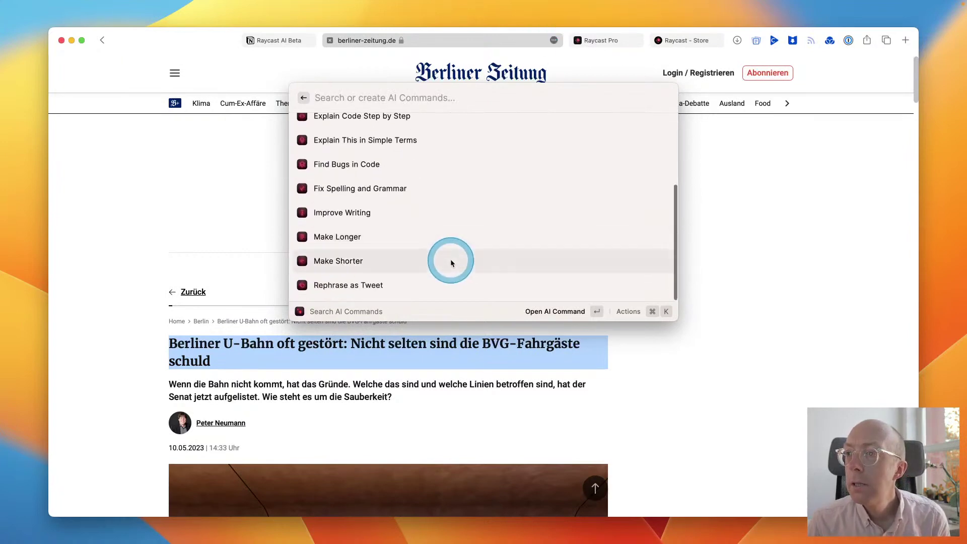
pyautogui.scroll(5, 450, 259)
pyautogui.click(282, 41)
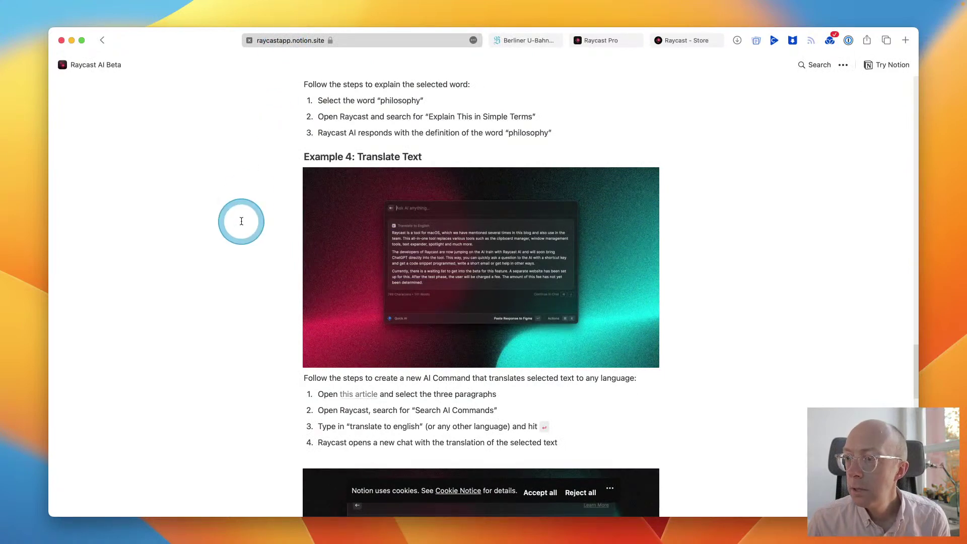
pyautogui.click(540, 39)
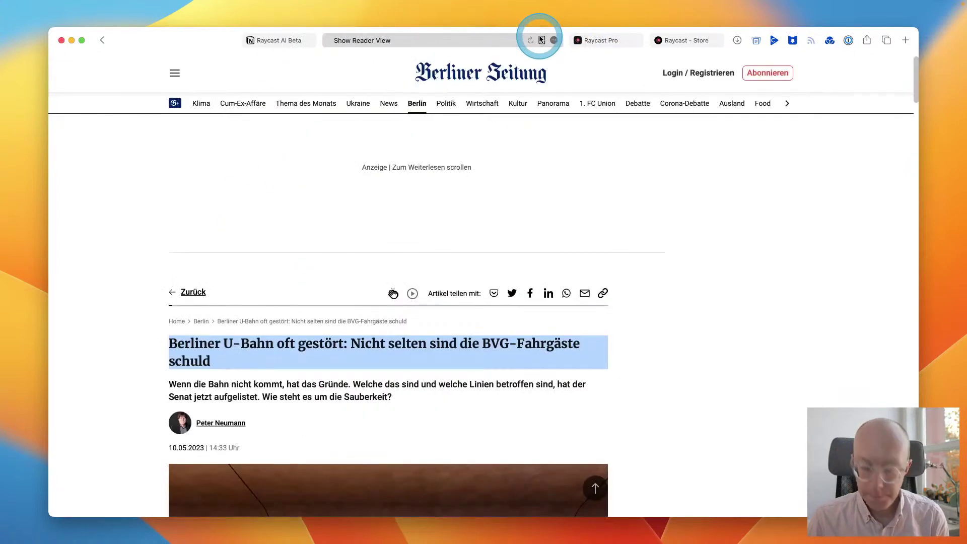
# Step: Run a new AI command "translate to english" on the selected article headline
pyautogui.hotkey('alt', 'space')
pyautogui.write('transl;ate')
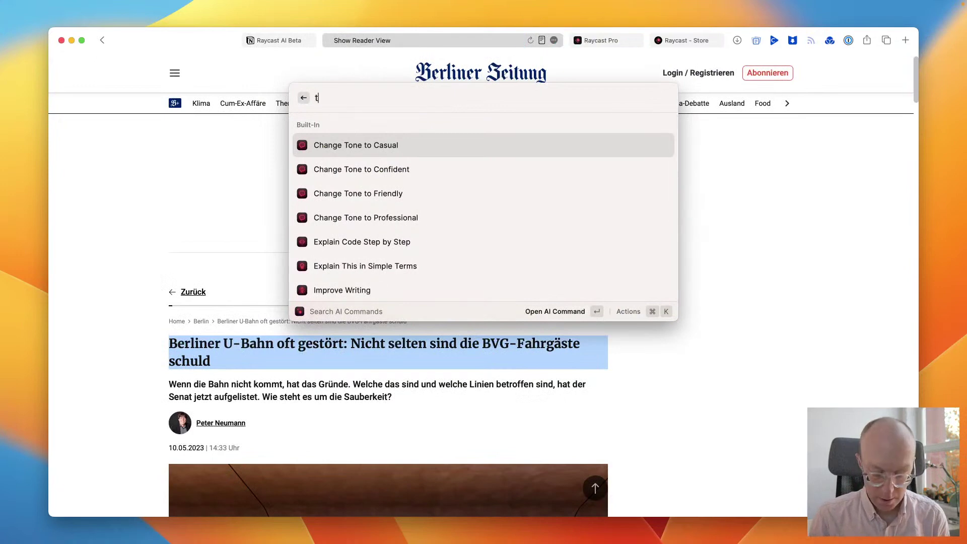
pyautogui.press('BackSpace')
pyautogui.press('BackSpace')
pyautogui.press('BackSpace')
pyautogui.press('BackSpace')
pyautogui.press('BackSpace')
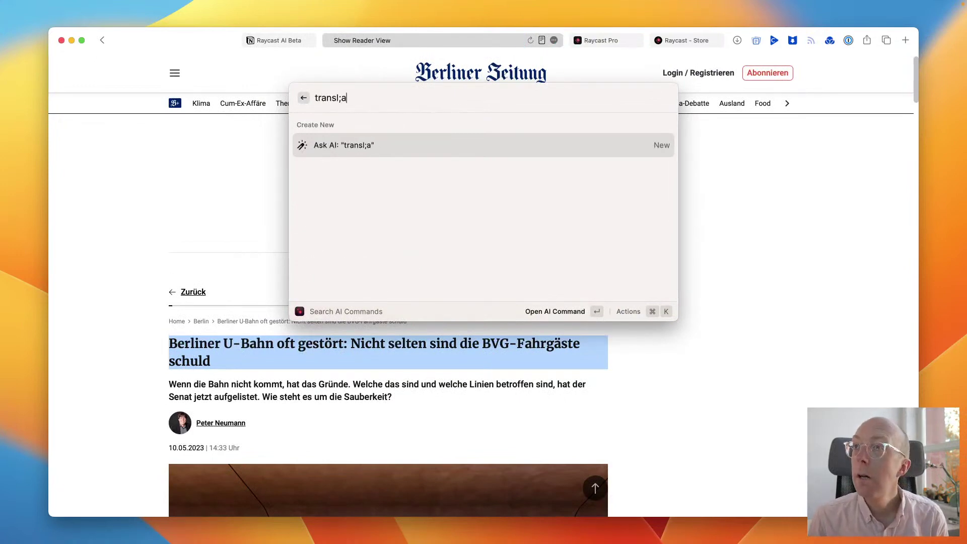
pyautogui.write('ate to english')
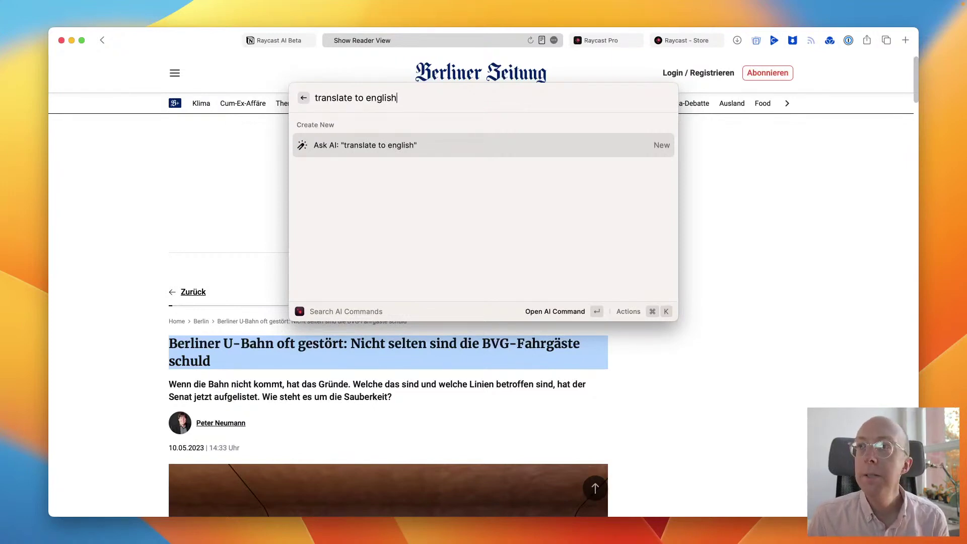
pyautogui.press('Return')
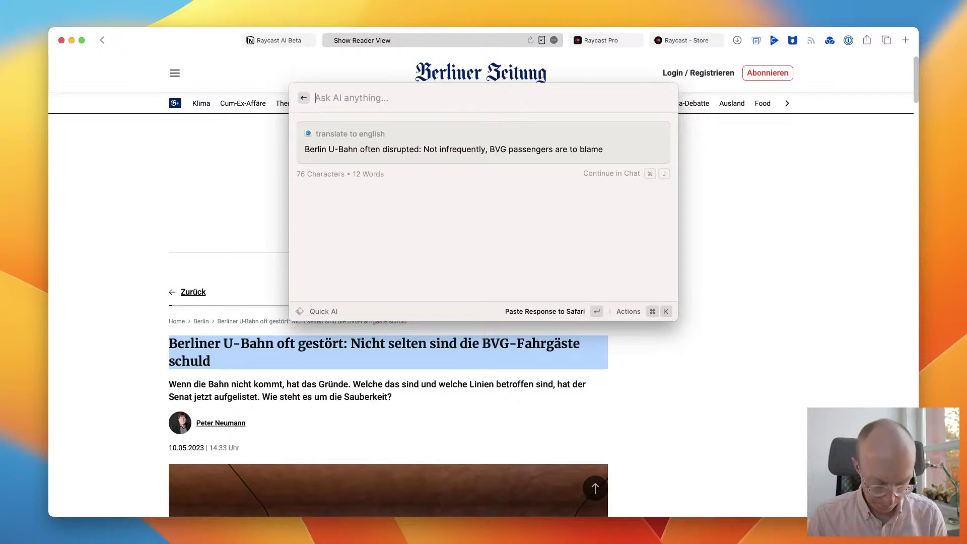
# Step: Try to get the headline in French by asking "translate to french" as a follow-up in Quick AI
pyautogui.write('translate to f')
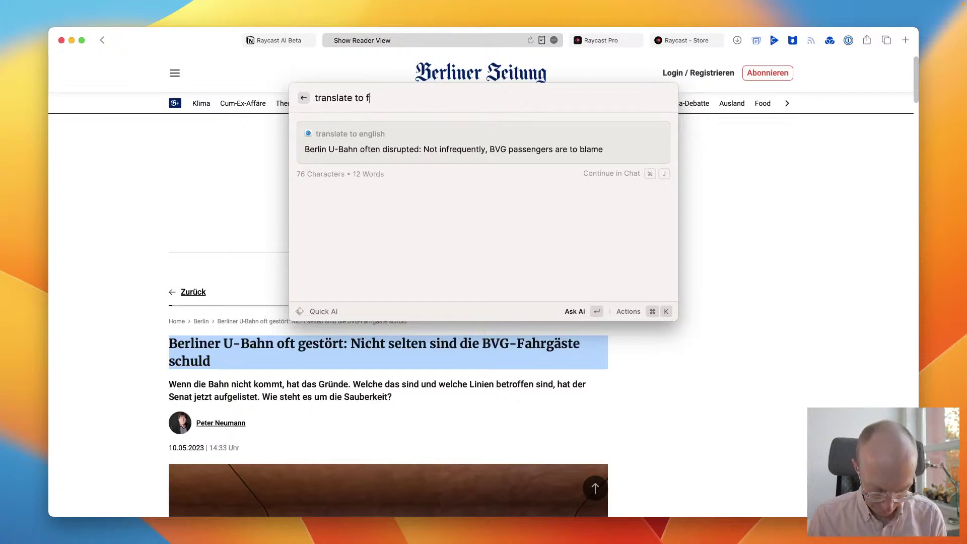
pyautogui.write('rench')
pyautogui.press('Return')
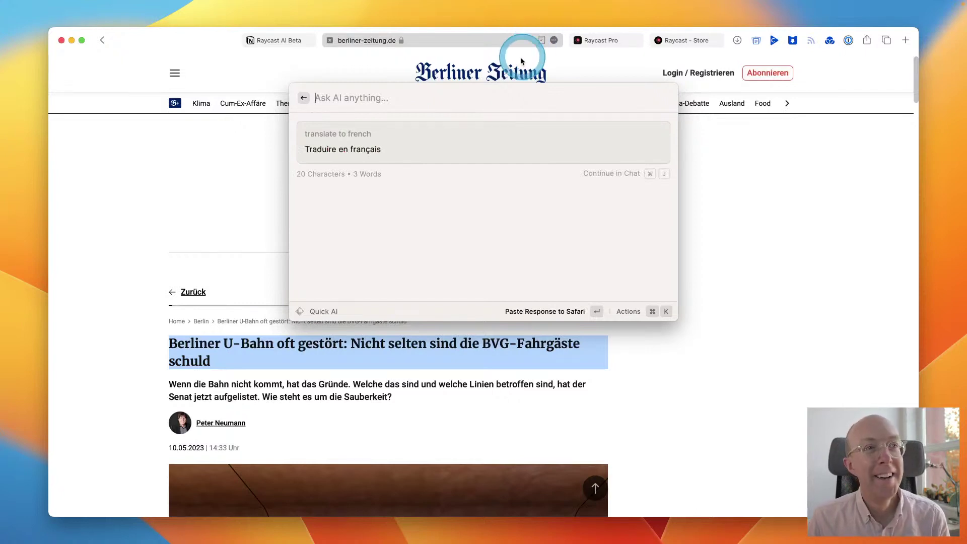
# Step: Return to the AI commands and run a new command "translate to french" on the selected headline
pyautogui.click(304, 99)
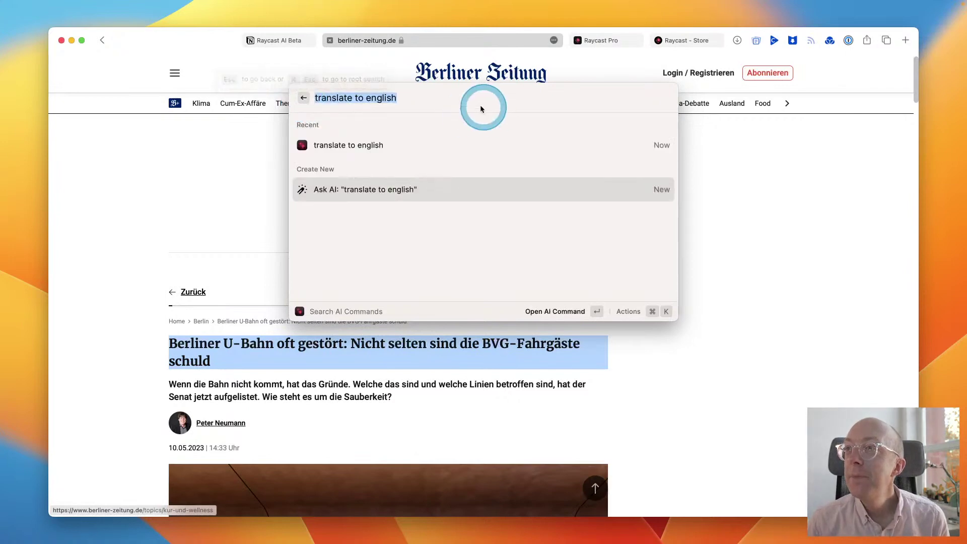
pyautogui.doubleClick(387, 97)
pyautogui.write('french')
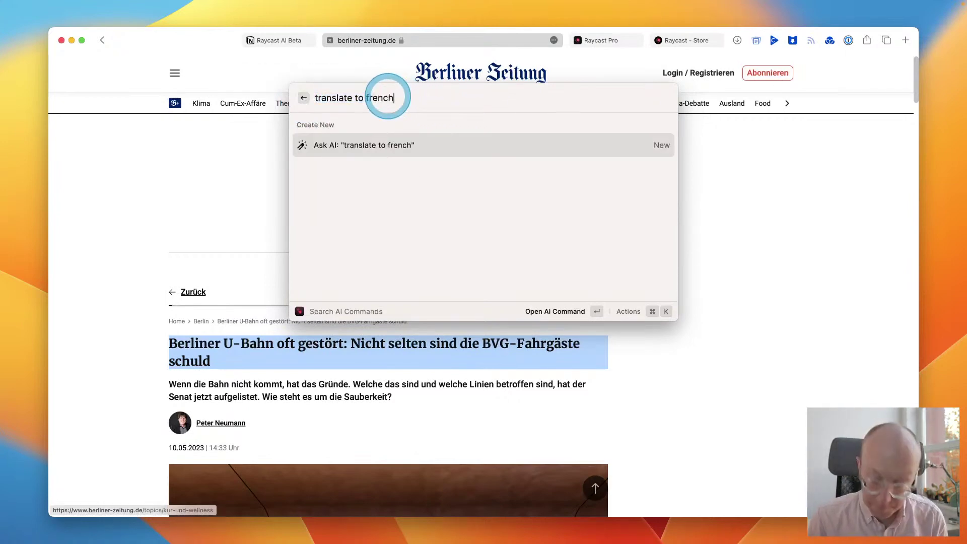
pyautogui.press('Return')
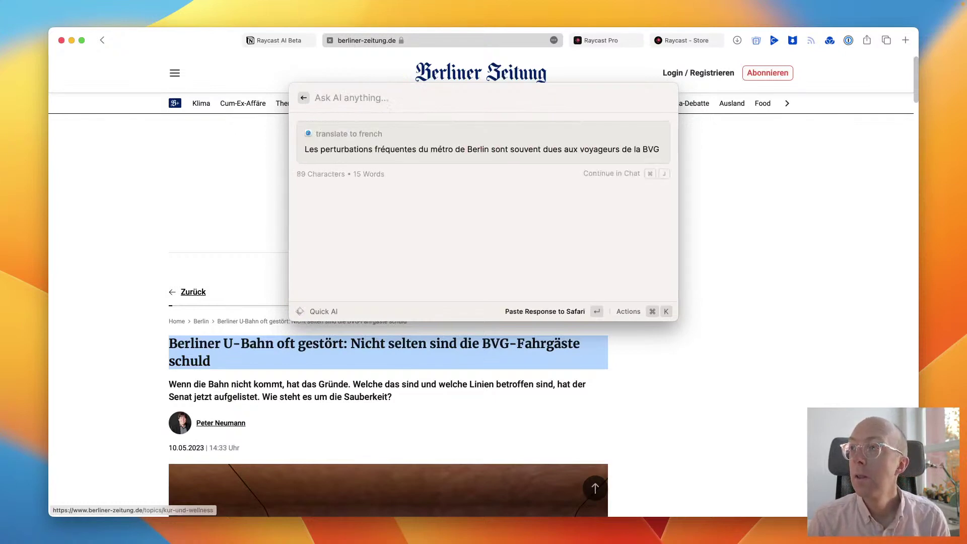
# Step: Run the built-in Change Tone to Casual command from the AI commands on the selected headline, and close Raycast
pyautogui.click(302, 98)
pyautogui.click(299, 98)
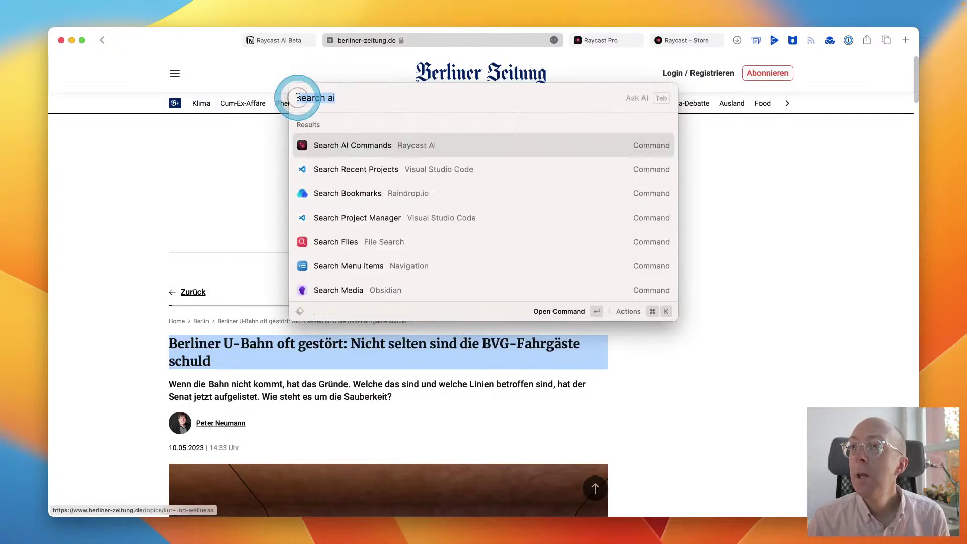
pyautogui.click(350, 142)
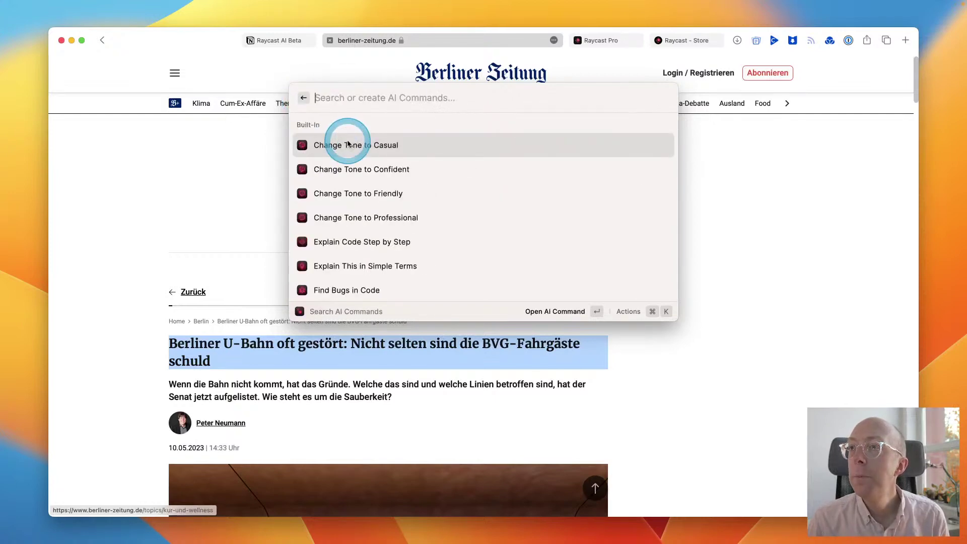
pyautogui.click(485, 154)
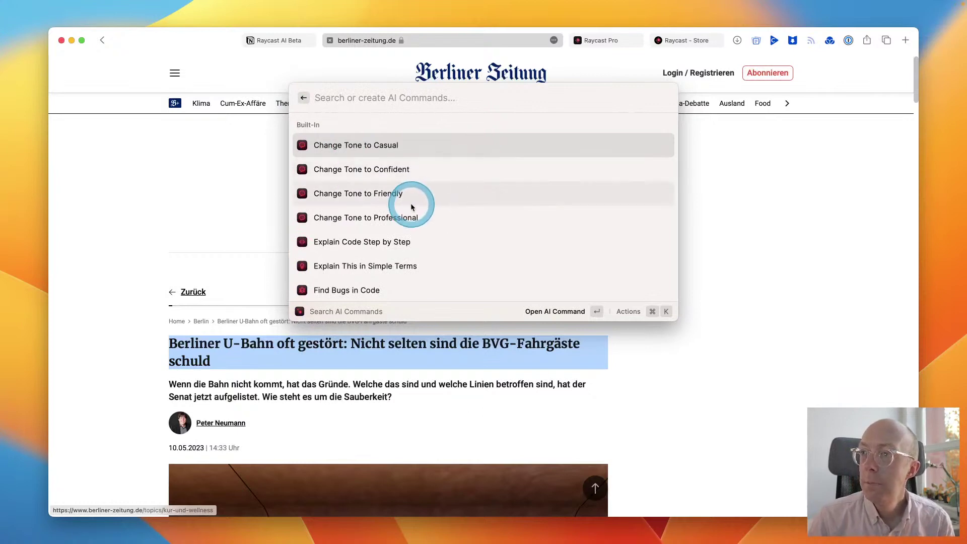
pyautogui.doubleClick(383, 146)
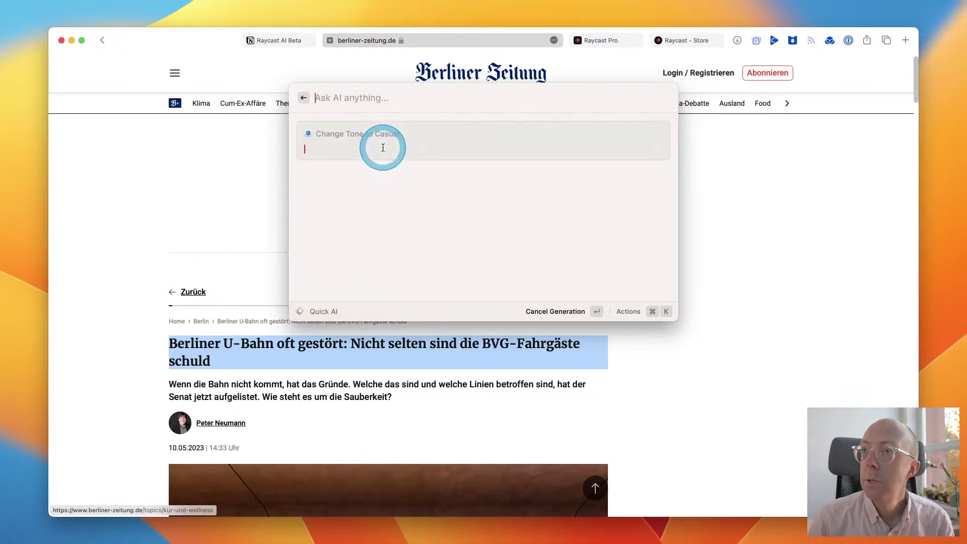
pyautogui.click(500, 171)
pyautogui.click(493, 207)
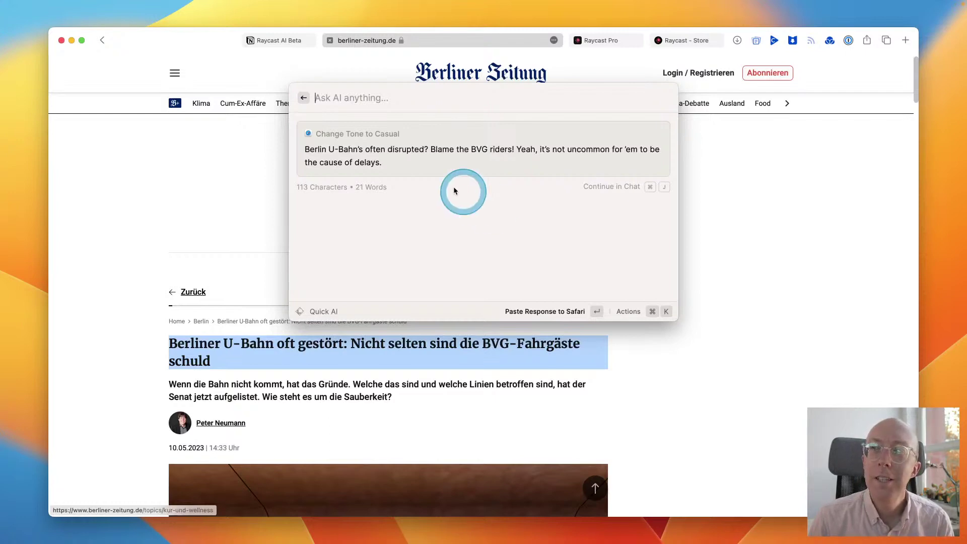
pyautogui.click(303, 98)
pyautogui.click(273, 154)
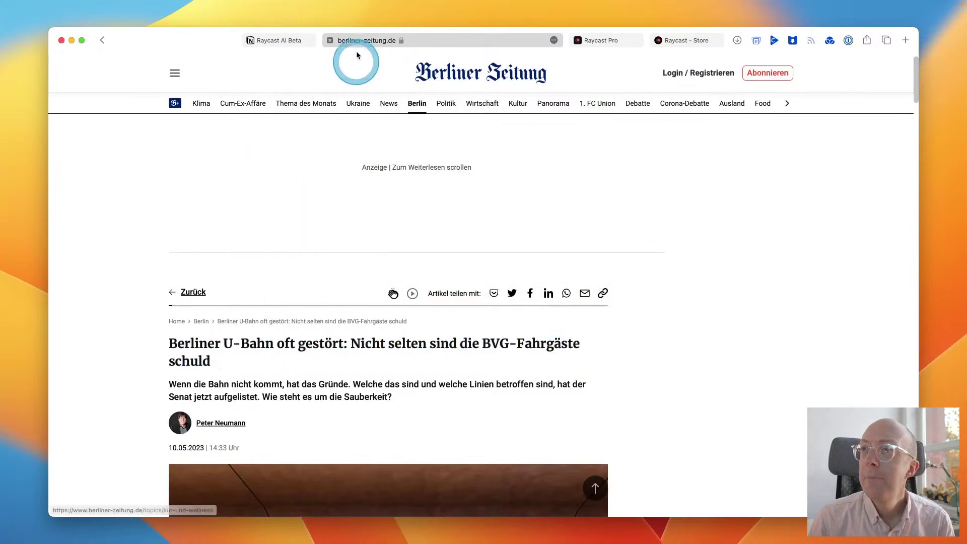
# Step: Load gov.uk in place of the article, and open the "Support with income" page of the cost of living guide
pyautogui.click(403, 43)
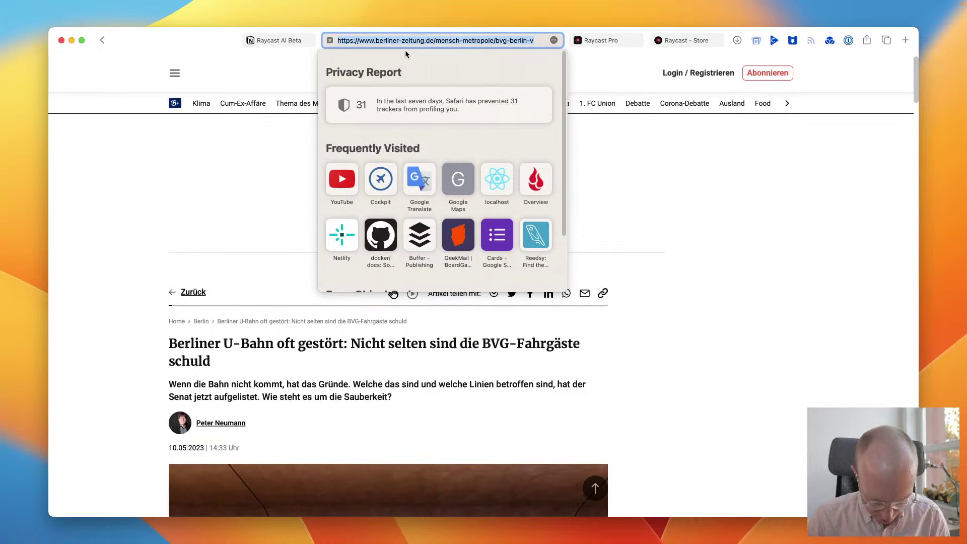
pyautogui.press('BackSpace')
pyautogui.write('gov.uk')
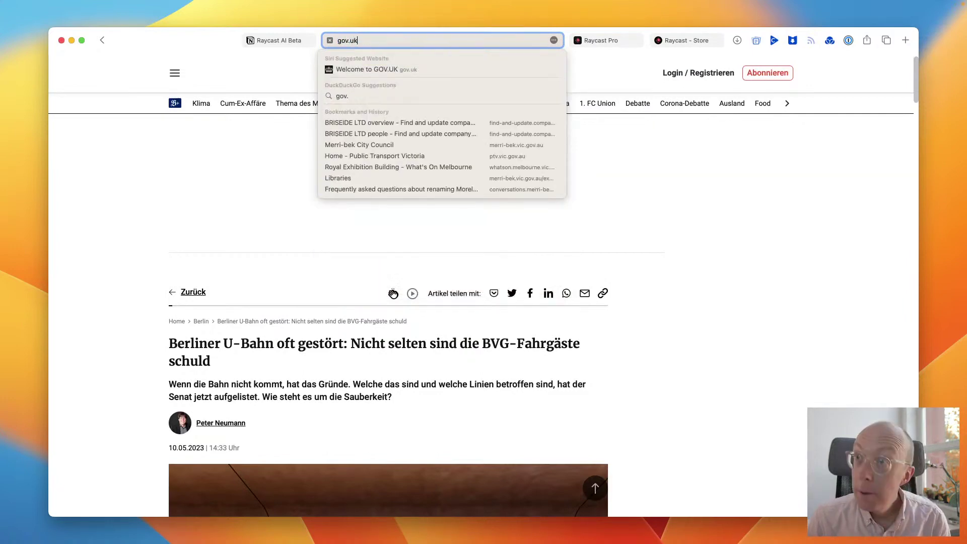
pyautogui.press('Return')
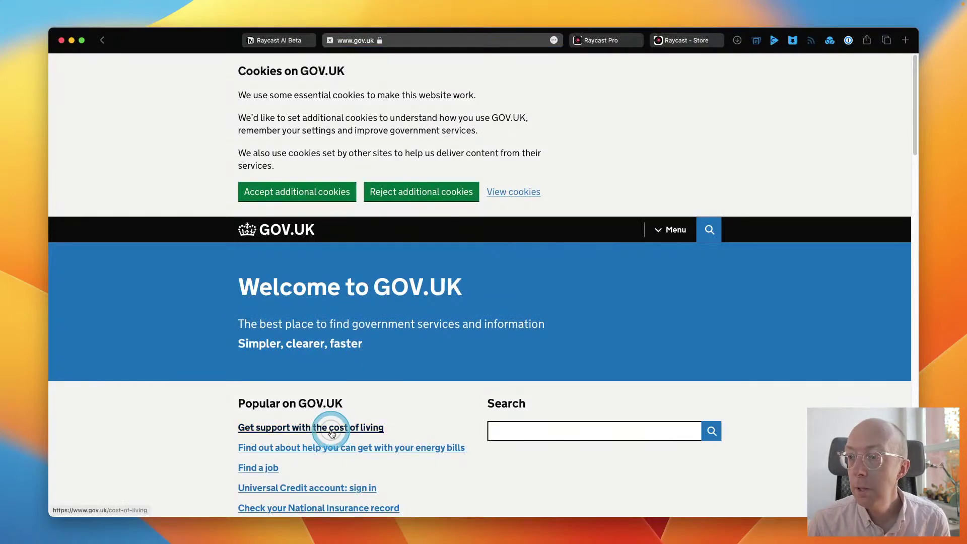
pyautogui.click(331, 433)
pyautogui.click(291, 441)
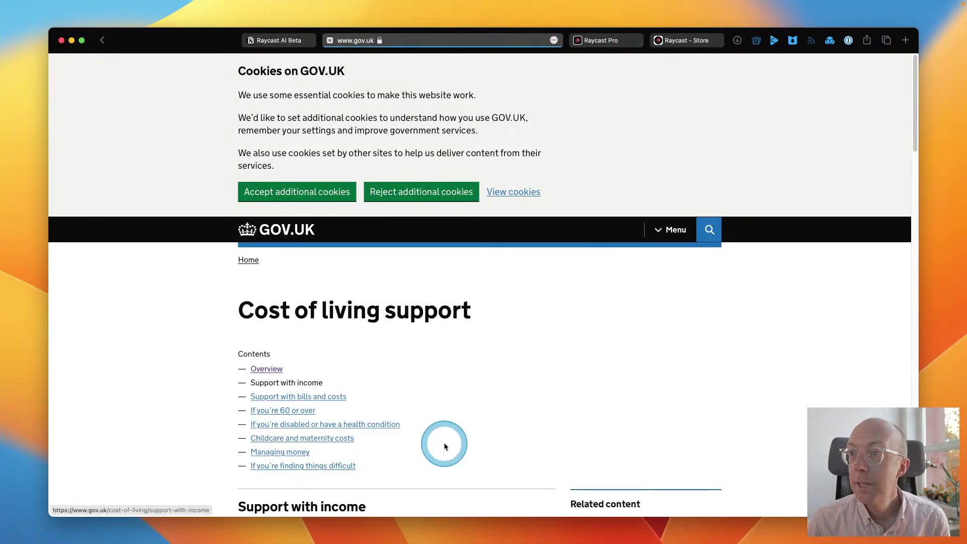
# Step: Run Change Tone to Friendly on the introductory paragraph under "Support with income", and return to the AI command list
pyautogui.scroll(-5, 443, 446)
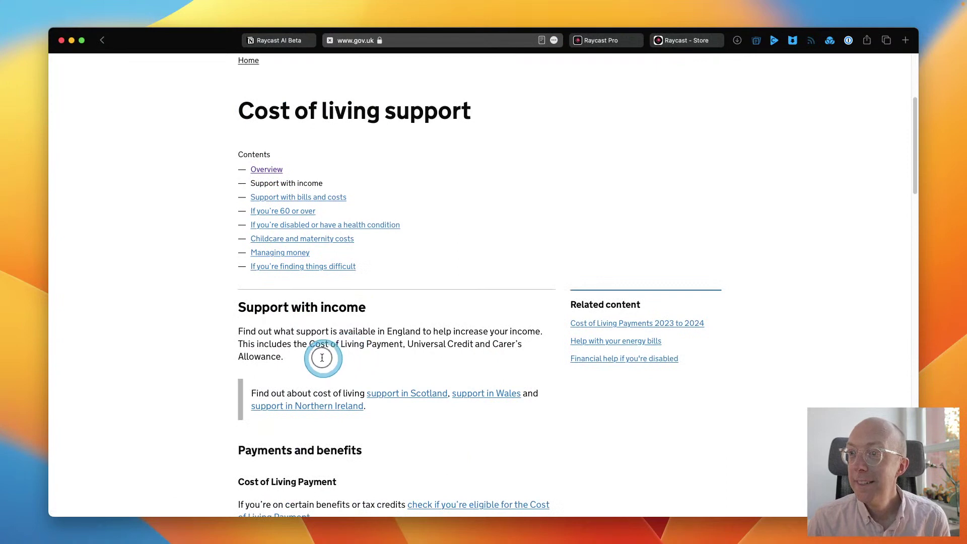
pyautogui.moveTo(321, 357); pyautogui.dragTo(233, 334)
pyautogui.hotkey('ctrl', 'alt', 'space')
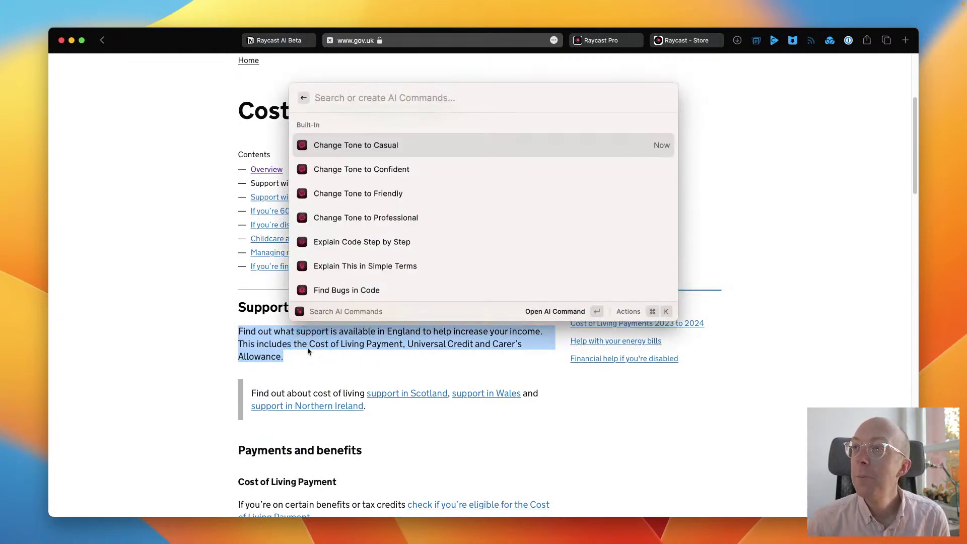
pyautogui.press('Down')
pyautogui.press('Down')
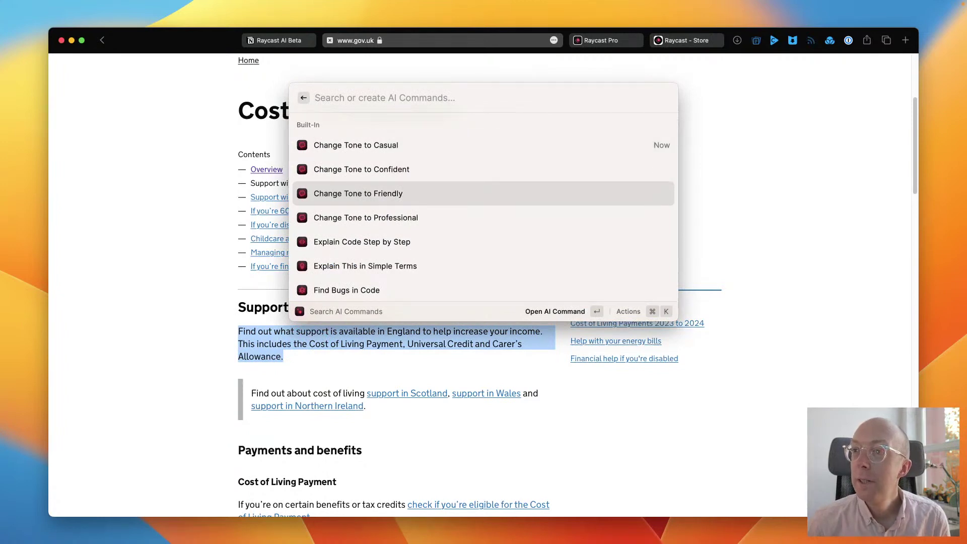
pyautogui.press('Return')
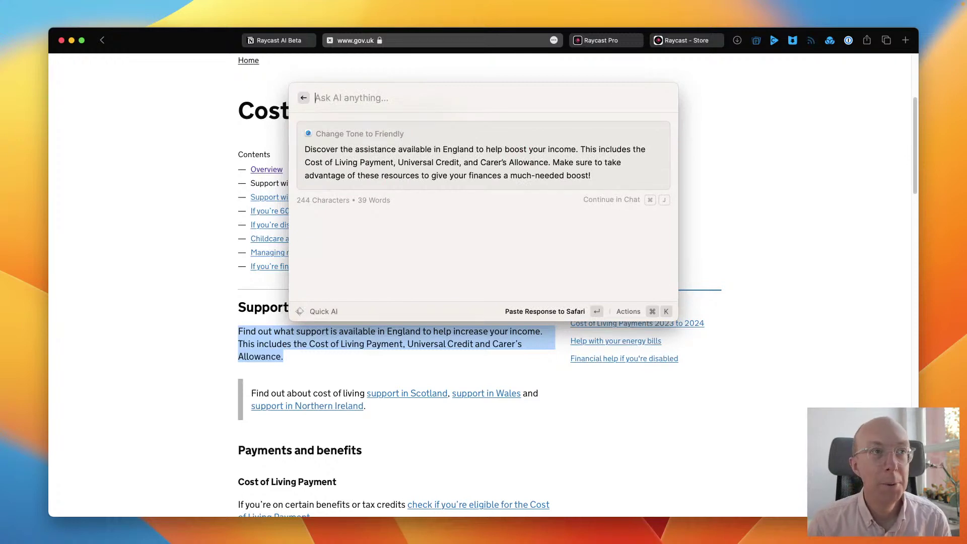
pyautogui.press('Escape')
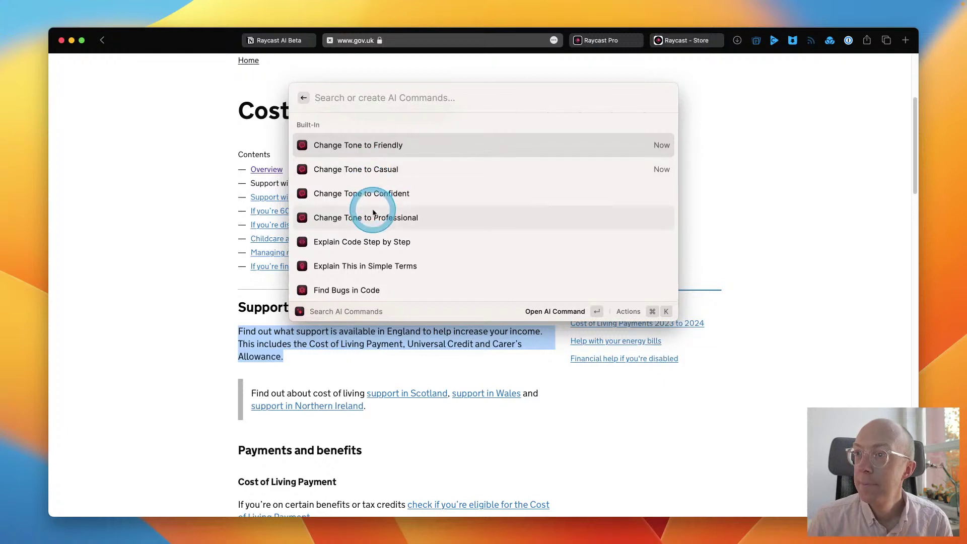
# Step: Run Explain This in Simple Terms on the selected "Support with income" paragraph, and return to the AI command list
pyautogui.click(388, 267)
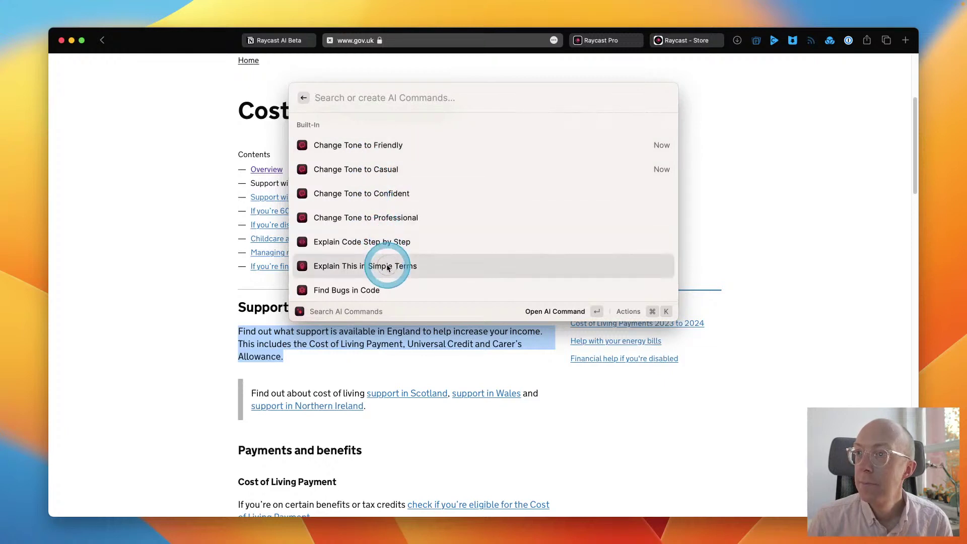
pyautogui.click(387, 266)
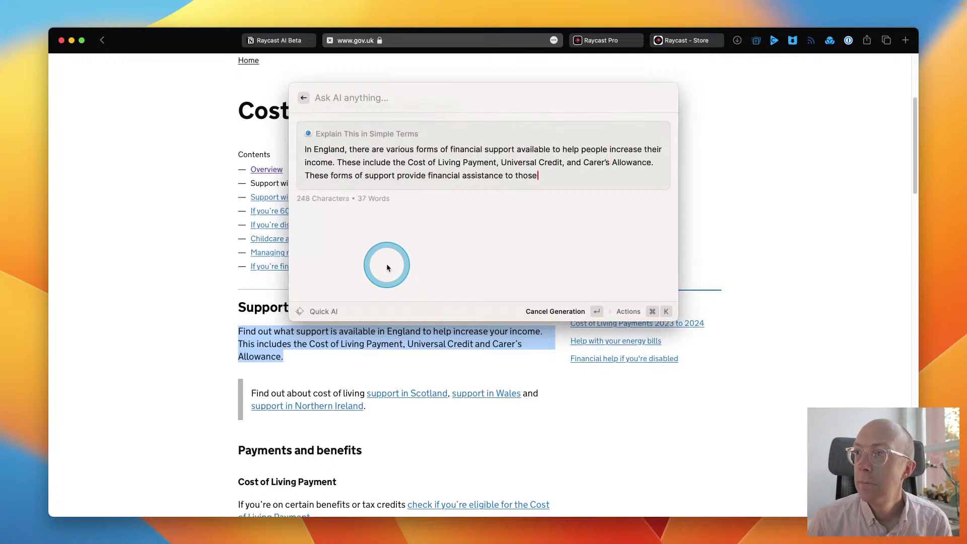
pyautogui.click(386, 266)
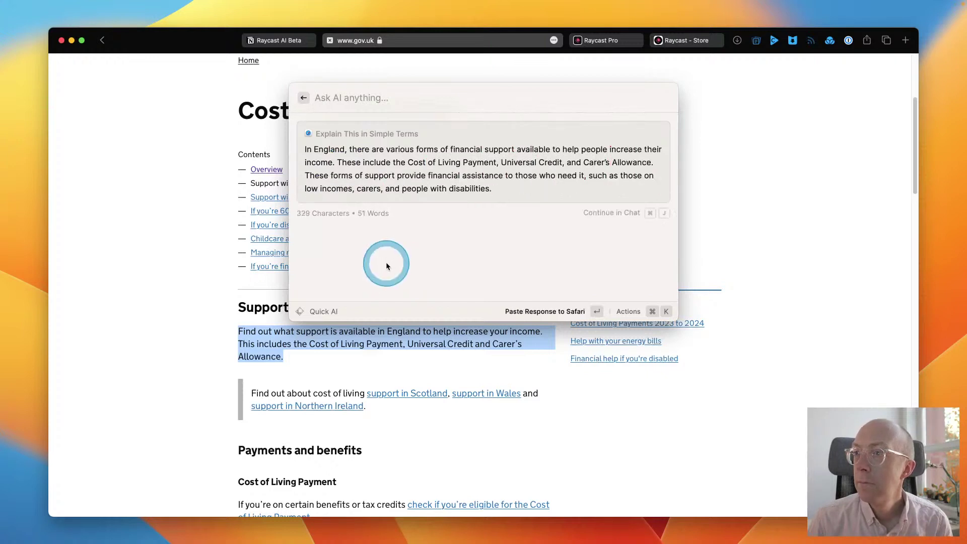
pyautogui.press('Escape')
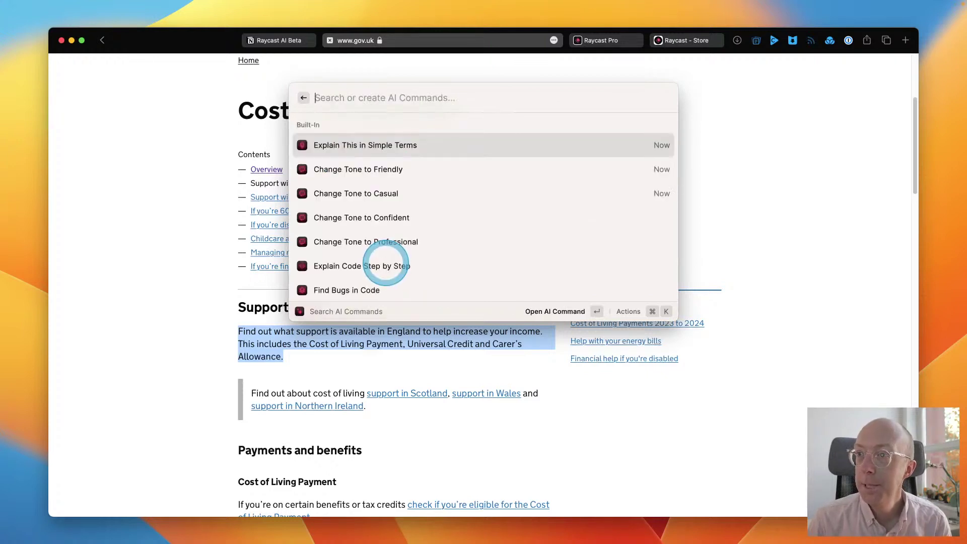
# Step: Run Rephrase as Tweet on the selected paragraph, look through the AI command list again, and close Raycast
pyautogui.scroll(-4, 386, 266)
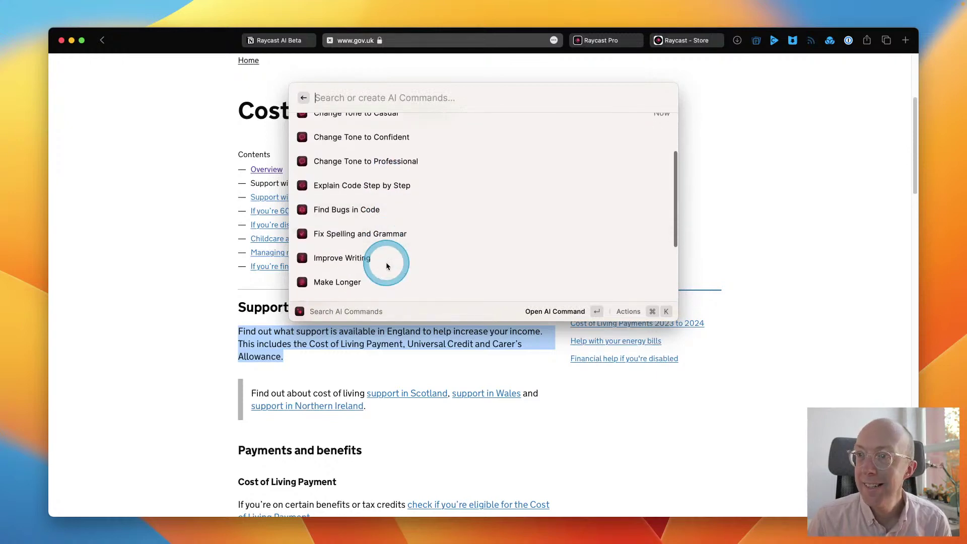
pyautogui.scroll(-3, 385, 263)
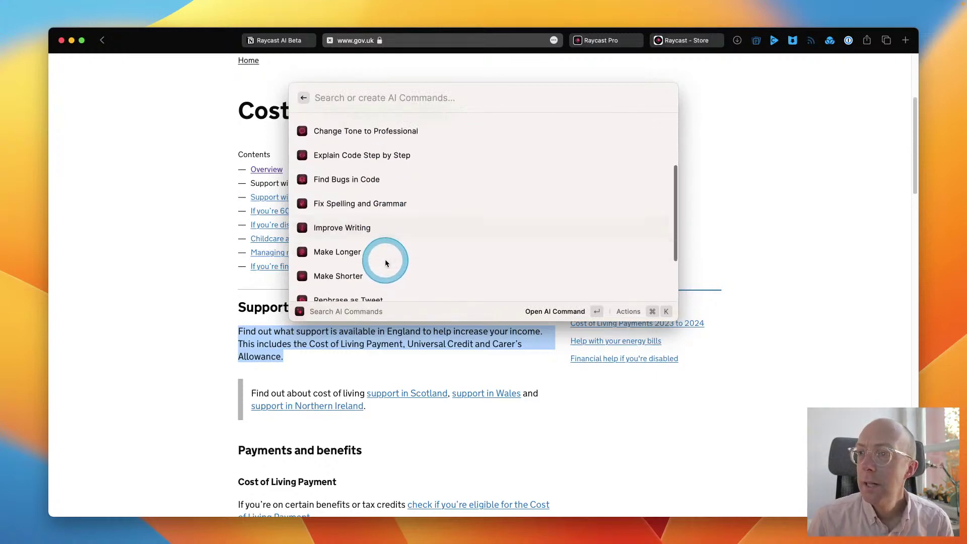
pyautogui.click(385, 258)
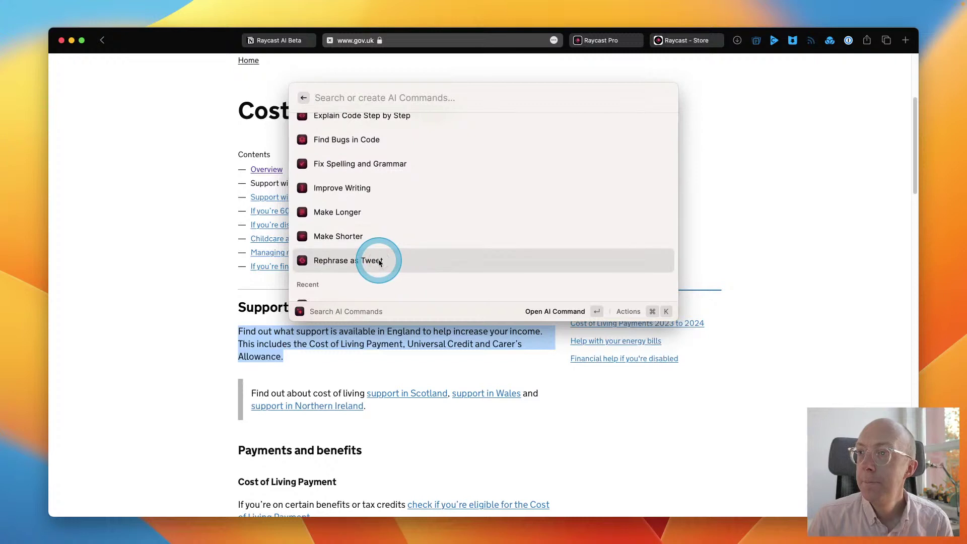
pyautogui.click(379, 261)
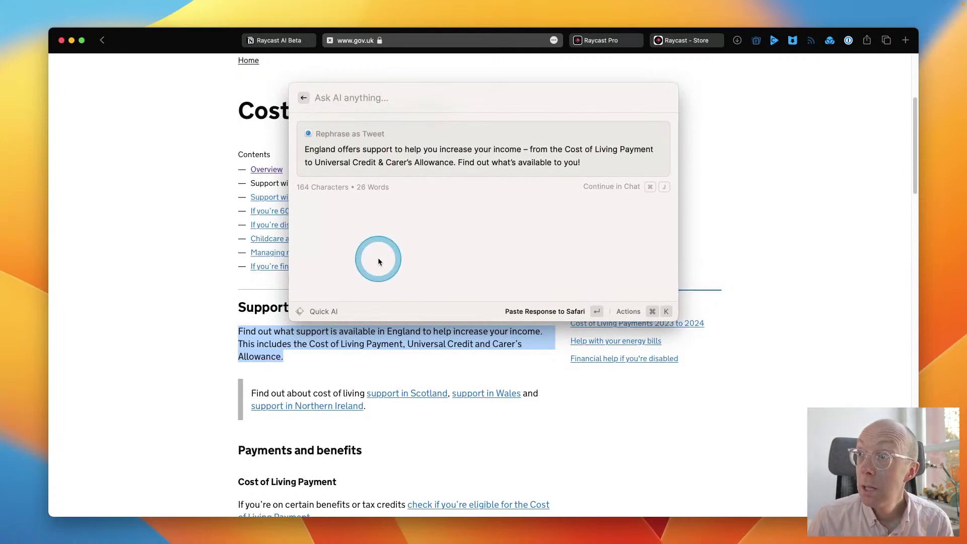
pyautogui.press('Escape')
pyautogui.scroll(-1, 378, 261)
pyautogui.scroll(5, 378, 261)
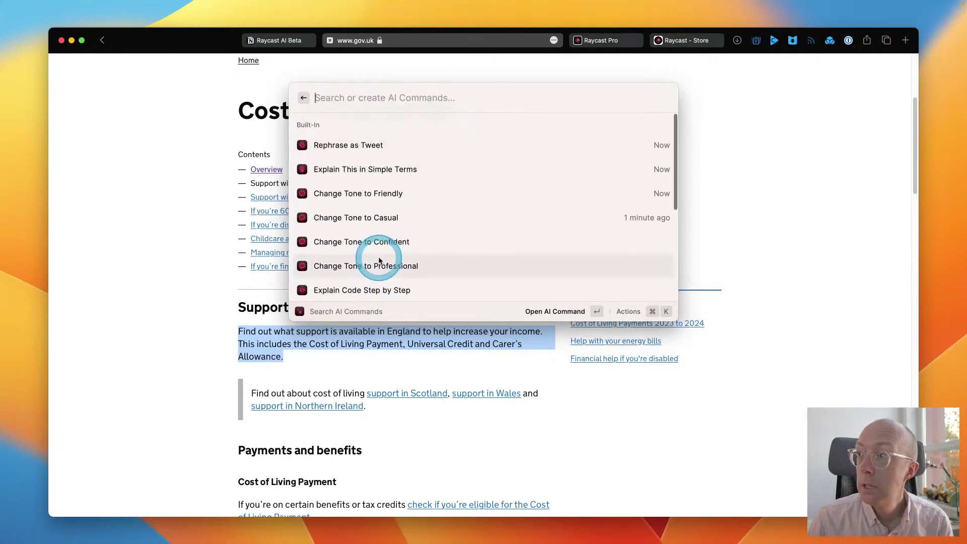
pyautogui.scroll(-1, 378, 261)
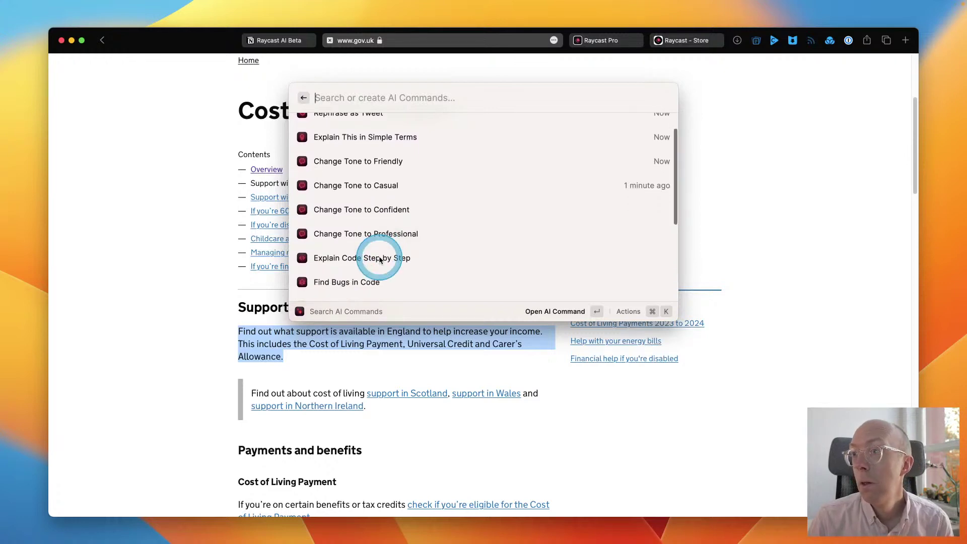
pyautogui.click(340, 336)
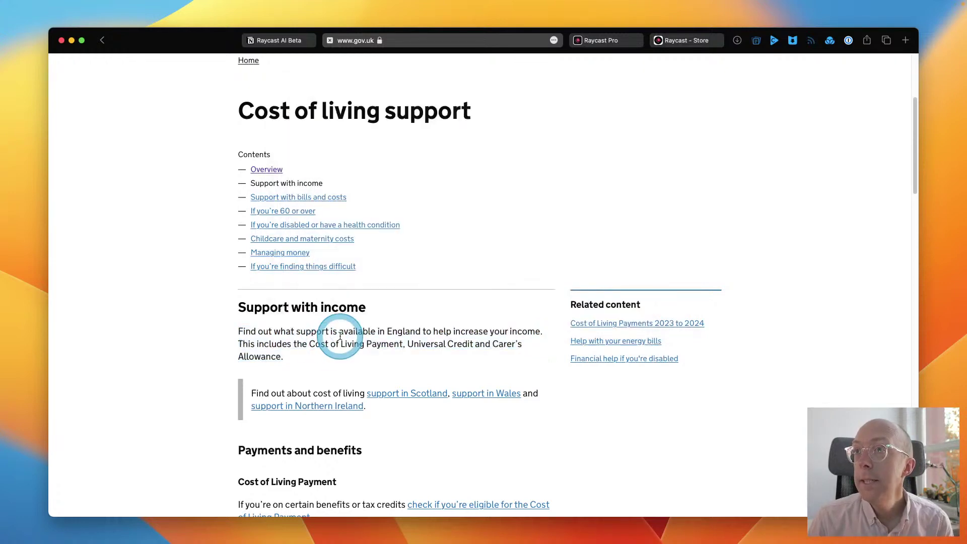
# Step: From the Raycast Store page, open the site's Developer page in a new tab and switch to it
pyautogui.click(701, 41)
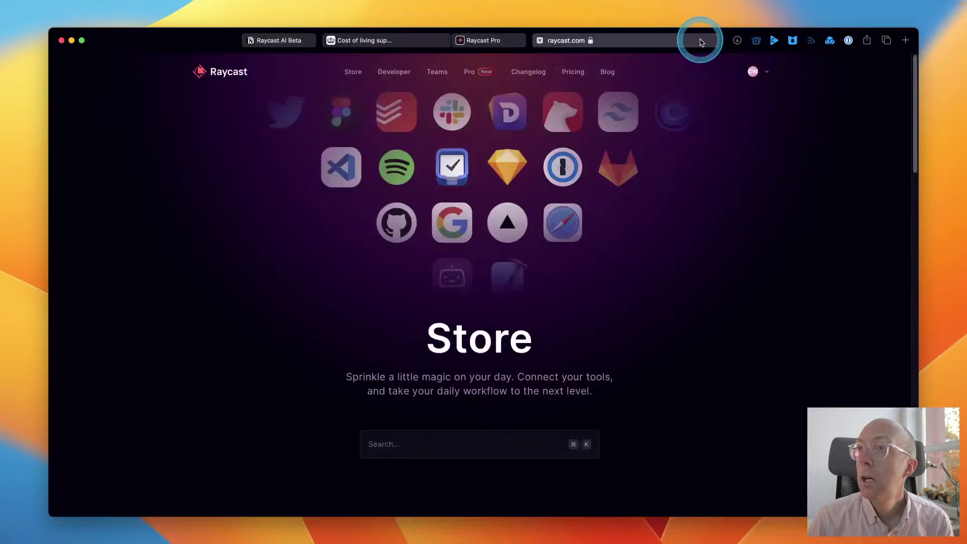
pyautogui.keyDown('super'); pyautogui.click(402, 76); pyautogui.keyUp('super')
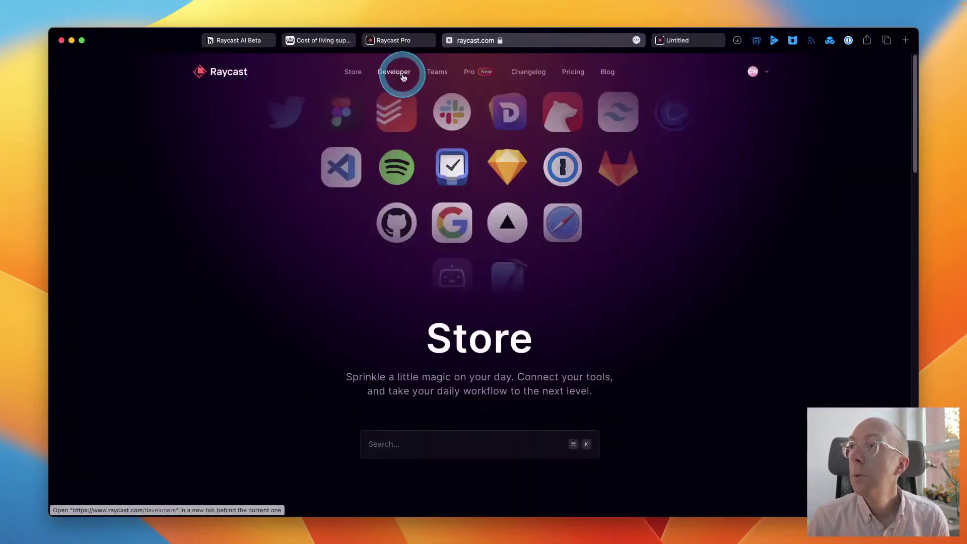
pyautogui.click(683, 39)
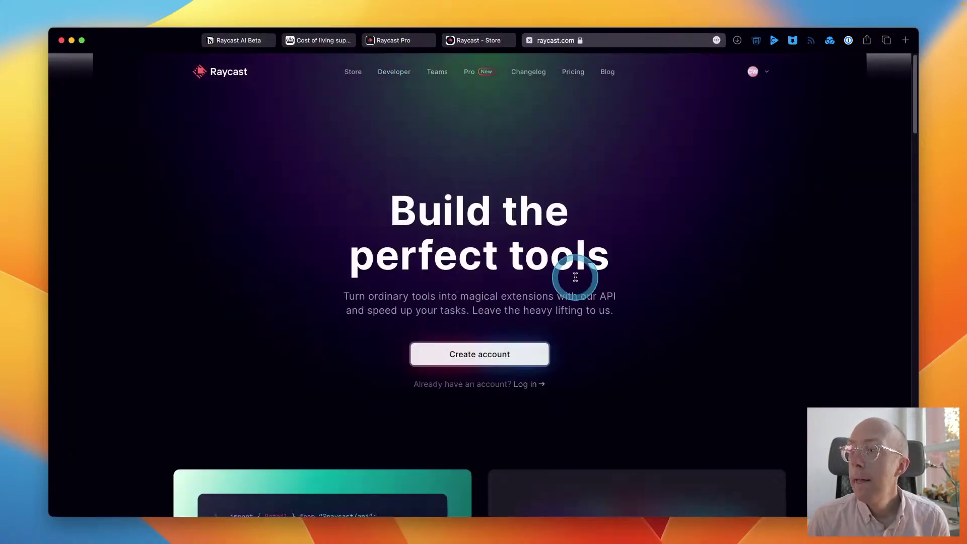
# Step: Look through the Developer page and open the API Docs from its footer links
pyautogui.scroll(-5, 551, 277)
pyautogui.scroll(5, 552, 277)
pyautogui.scroll(-5, 551, 279)
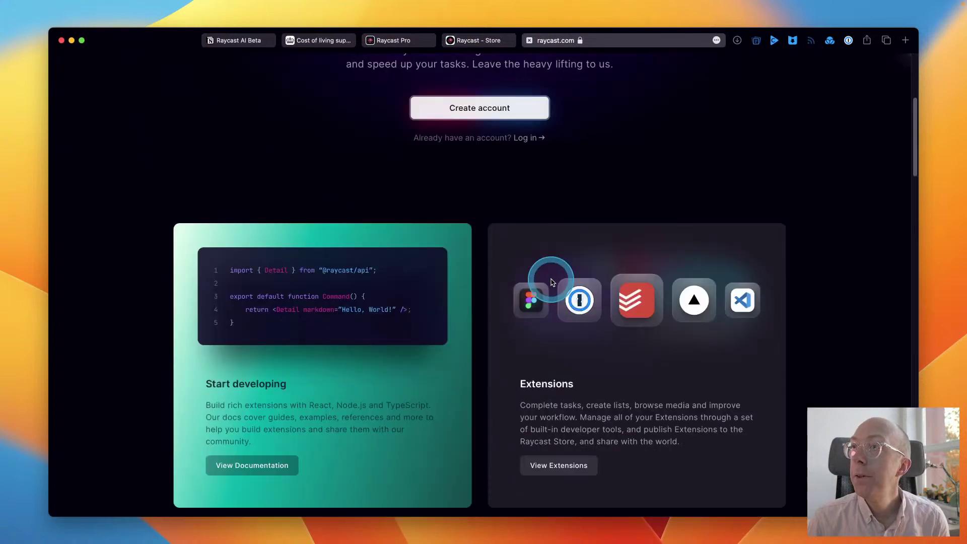
pyautogui.scroll(-15, 552, 282)
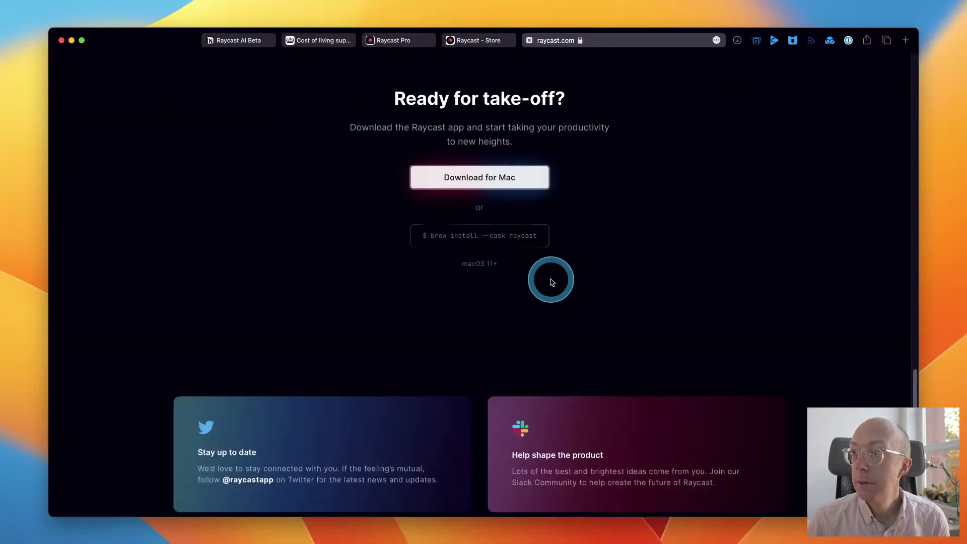
pyautogui.scroll(-8, 551, 282)
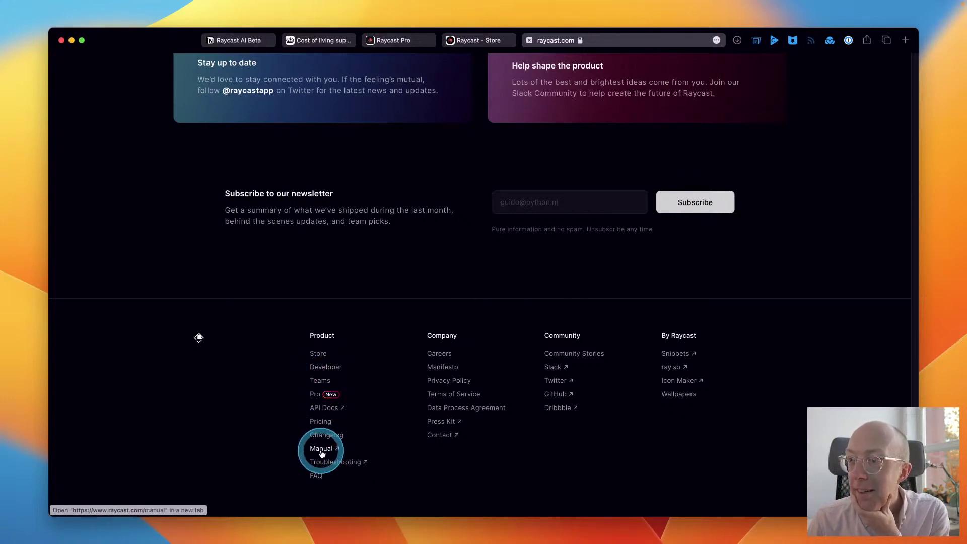
pyautogui.click(330, 367)
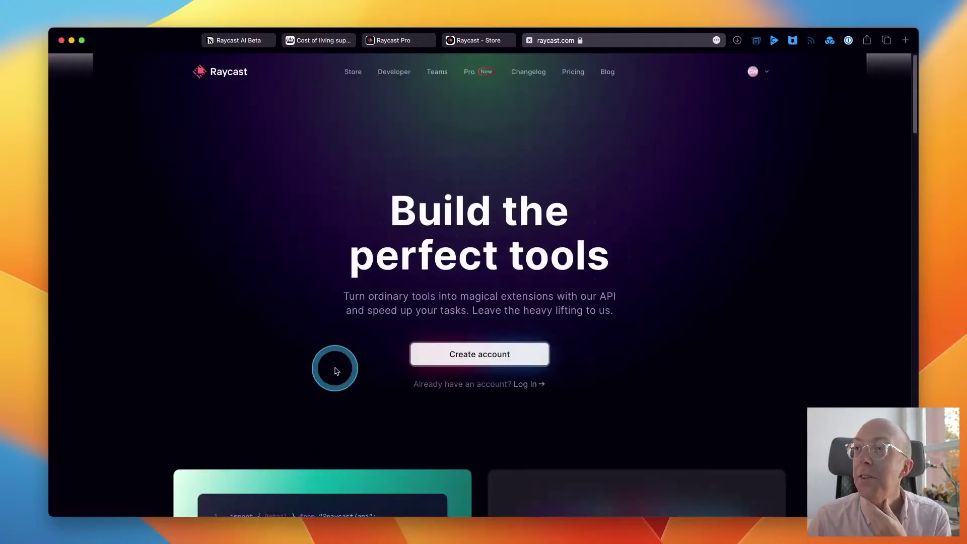
pyautogui.scroll(-20, 464, 405)
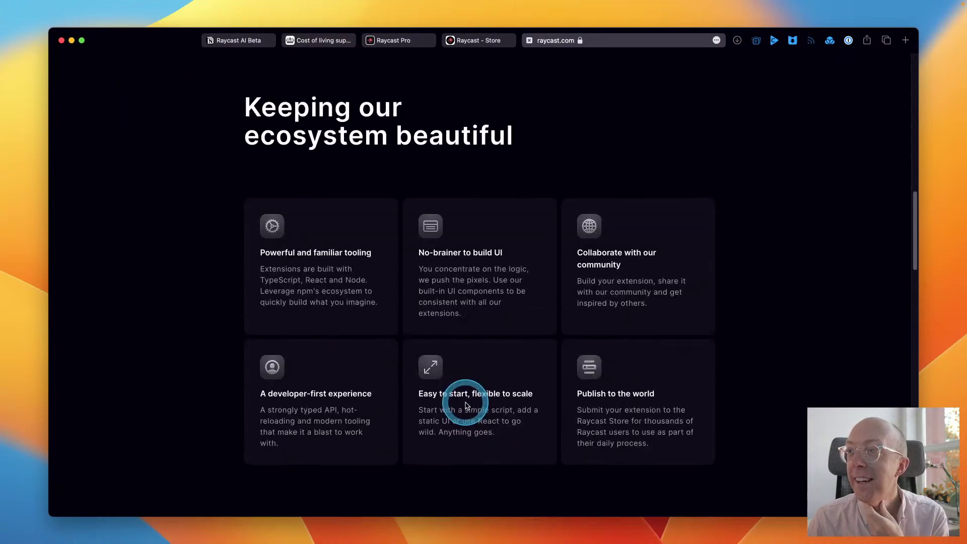
pyautogui.scroll(-10, 469, 407)
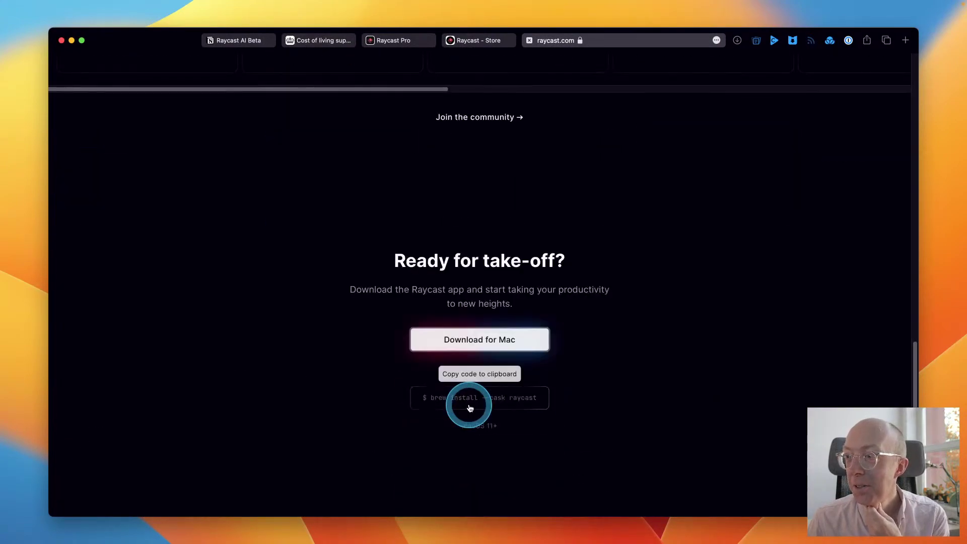
pyautogui.scroll(-6, 469, 407)
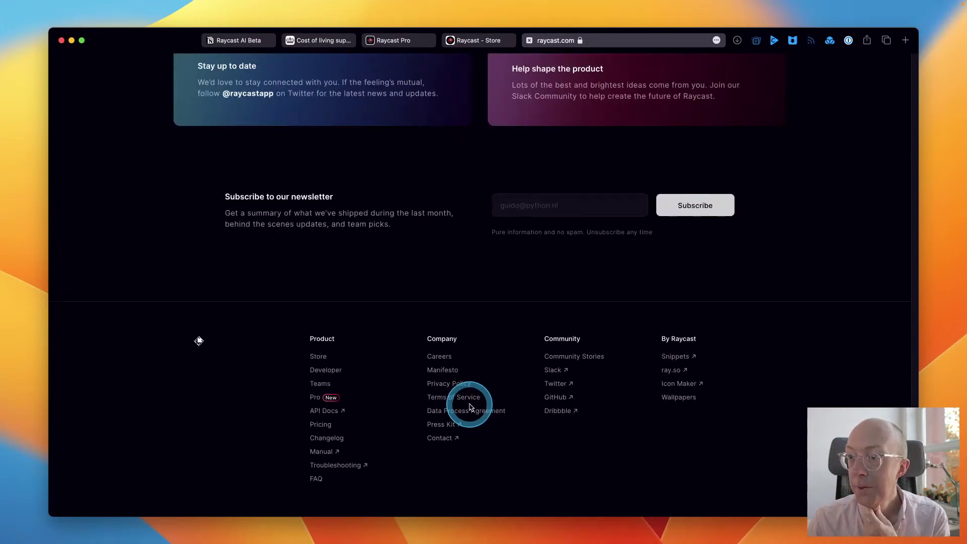
pyautogui.click(335, 412)
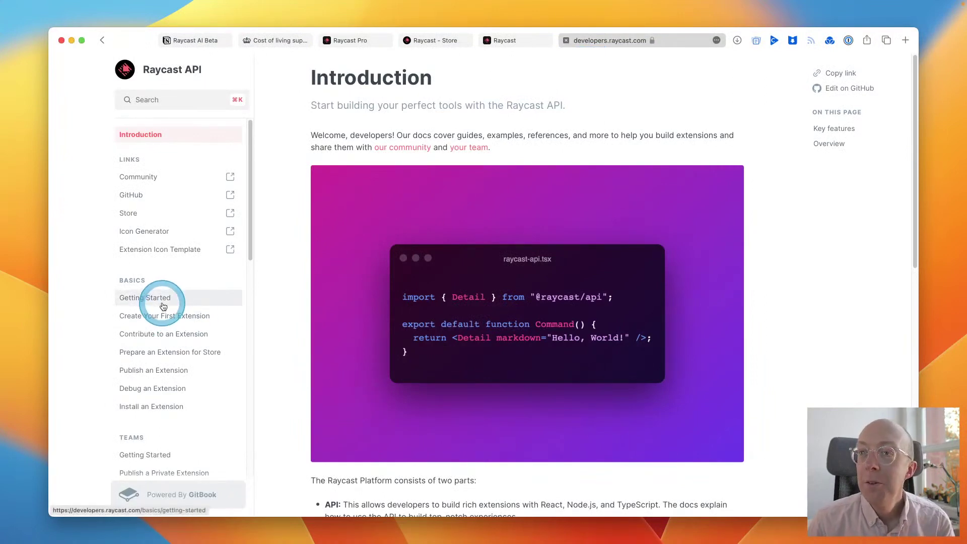
# Step: Review the Getting Started page of the Raycast API docs, and open the Create Your First Extension guide
pyautogui.click(160, 302)
pyautogui.scroll(-5, 494, 255)
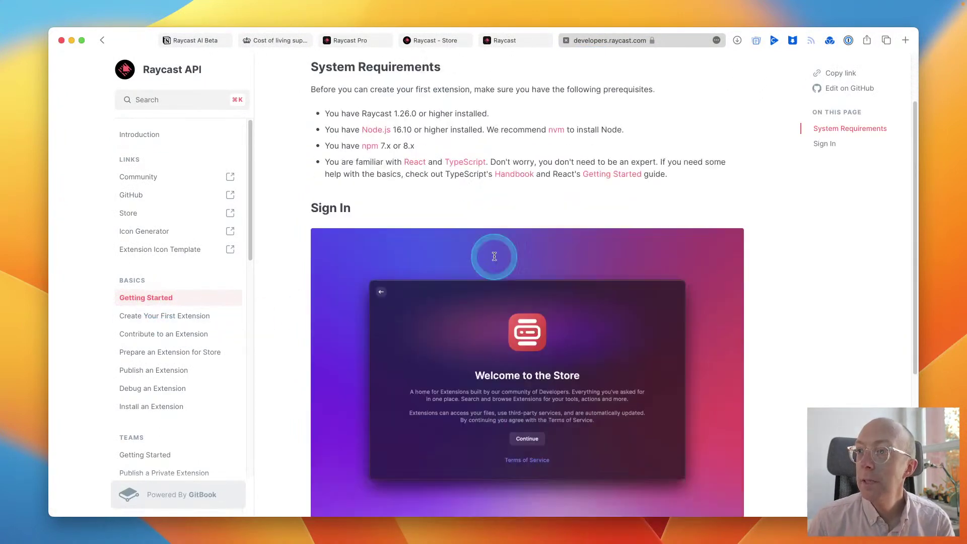
pyautogui.scroll(-4, 494, 257)
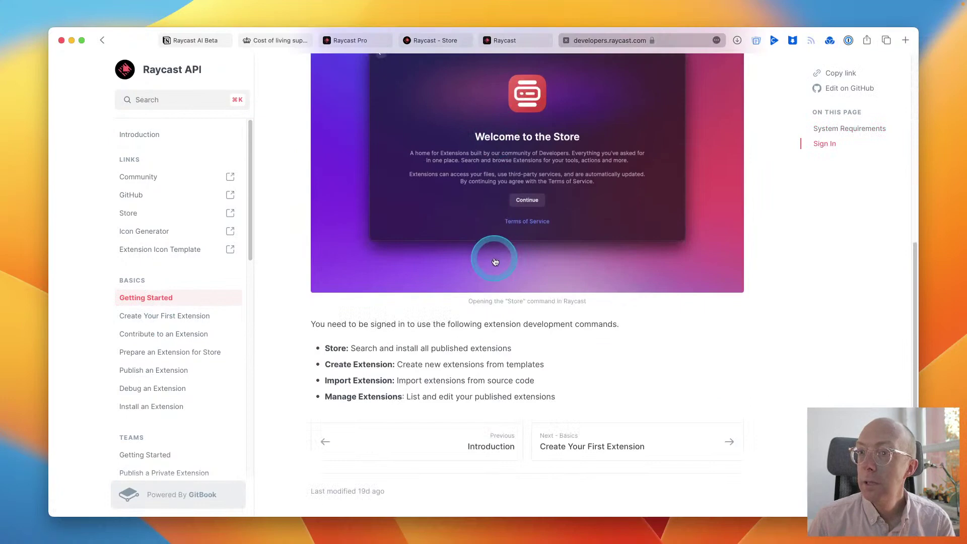
pyautogui.click(181, 316)
pyautogui.scroll(-3, 464, 407)
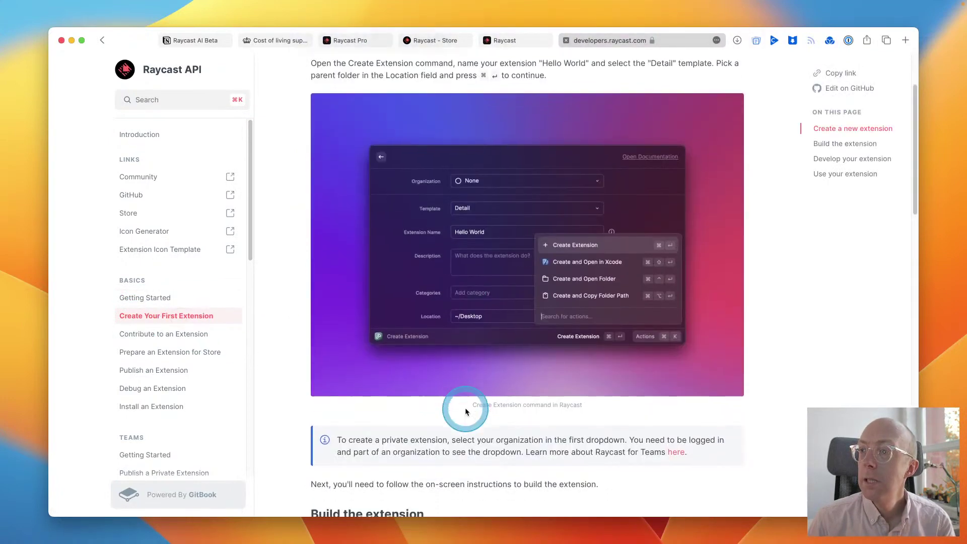
# Step: Open Search AI Commands in Raycast, look over the built-in commands for code, and close Raycast
pyautogui.hotkey('alt', 'space')
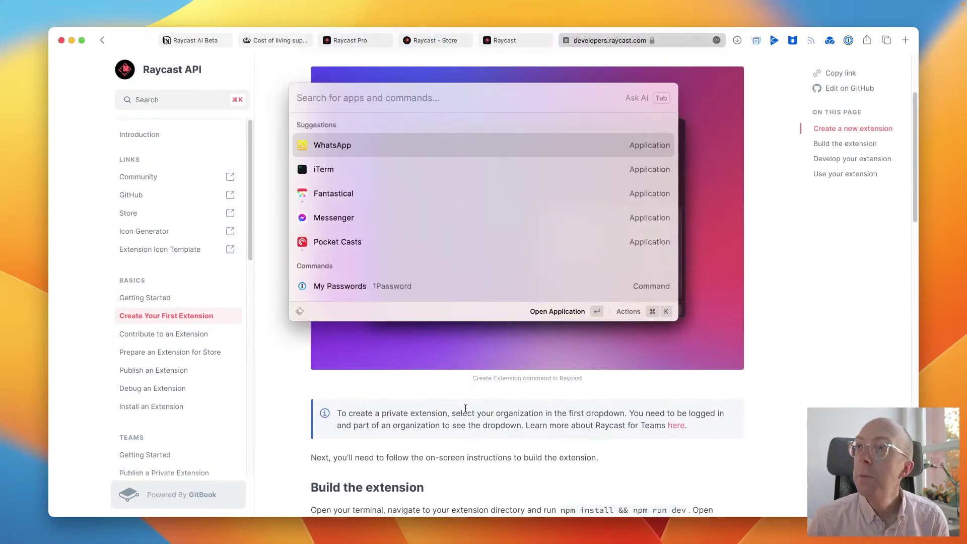
pyautogui.write('ai')
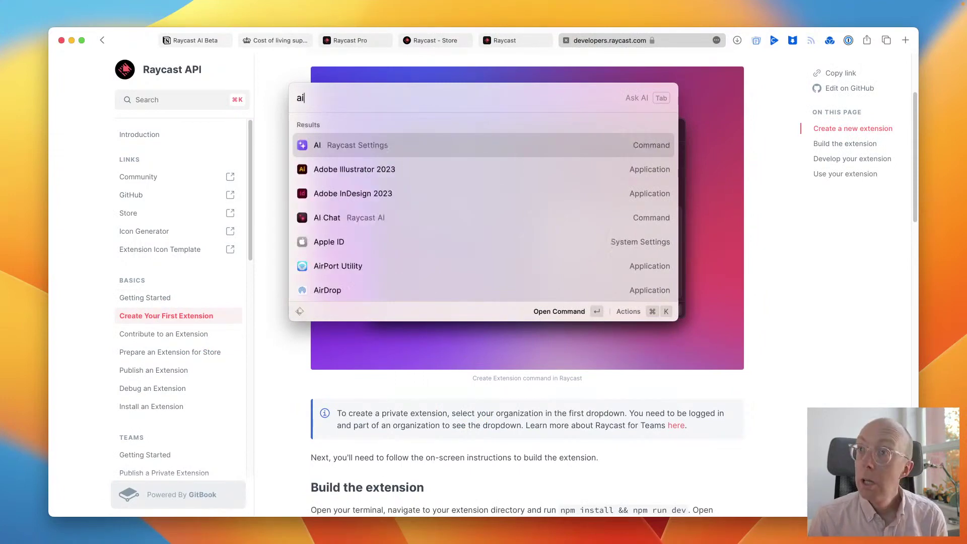
pyautogui.press('BackSpace')
pyautogui.press('BackSpace')
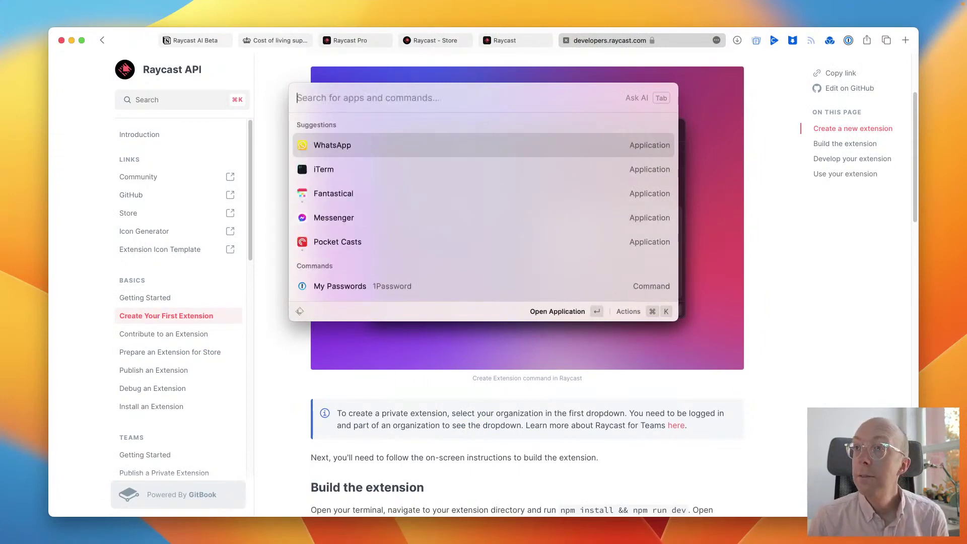
pyautogui.write('sr')
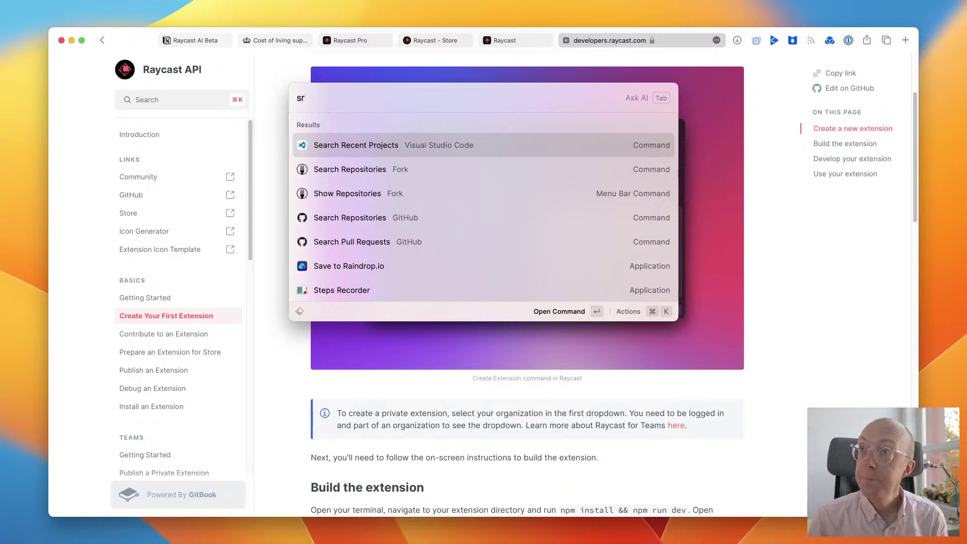
pyautogui.press('BackSpace')
pyautogui.write('ea')
pyautogui.press('Return')
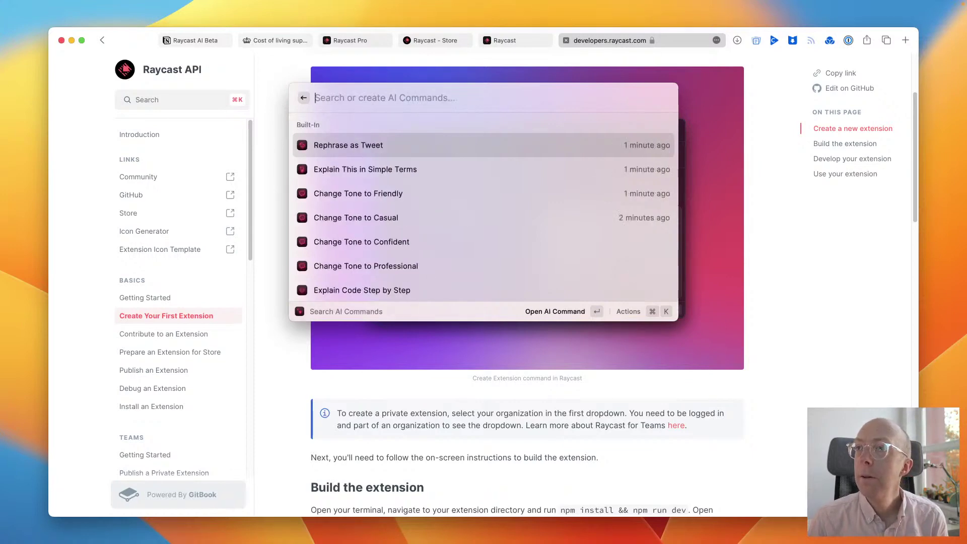
pyautogui.click(418, 249)
pyautogui.scroll(-1, 417, 246)
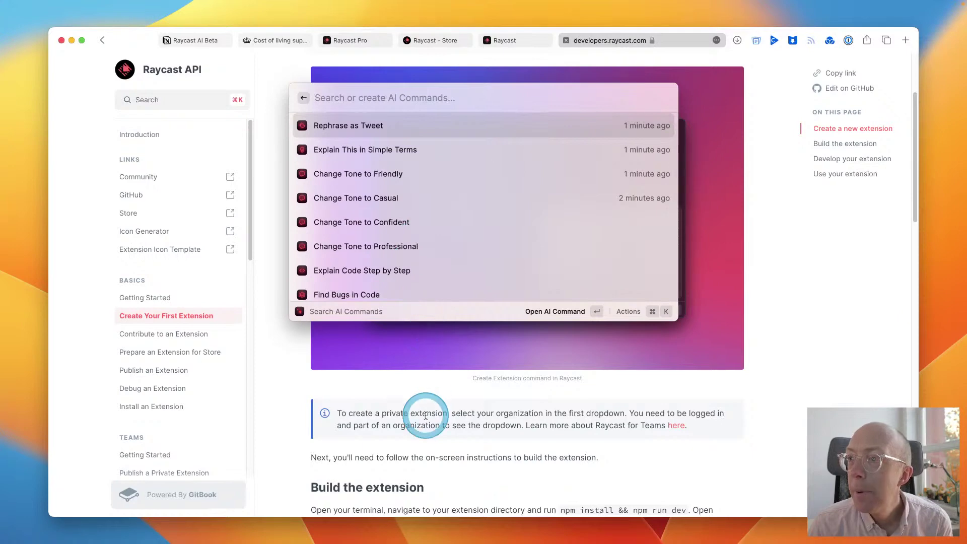
pyautogui.click(426, 415)
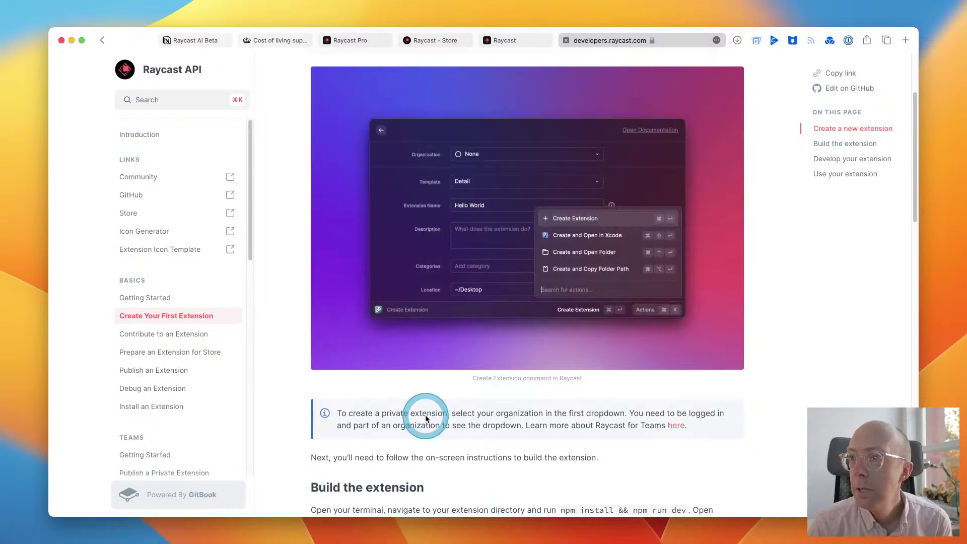
pyautogui.moveTo(437, 540)
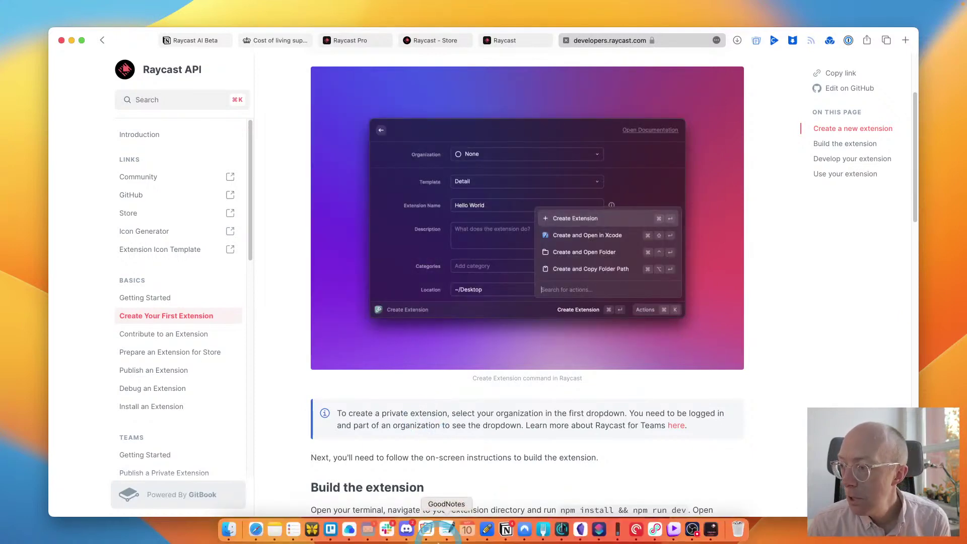
pyautogui.press('cmd+shift+a')
pyautogui.write('vis')
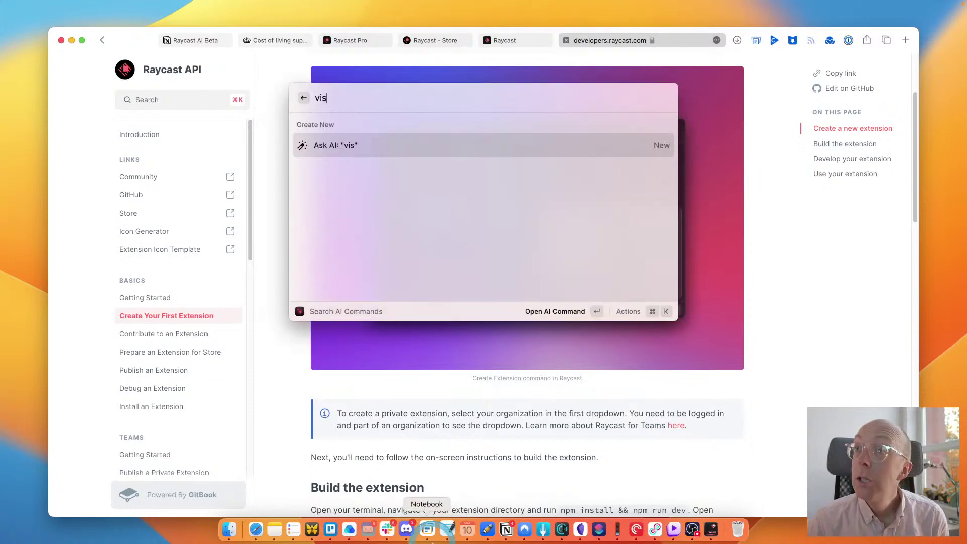
pyautogui.press('Escape')
pyautogui.press('Escape')
# Step: Find Visual Studio Code's recent projects in Raycast, open vale-vscode in the editor, and allow the application's first launch
pyautogui.write('visua')
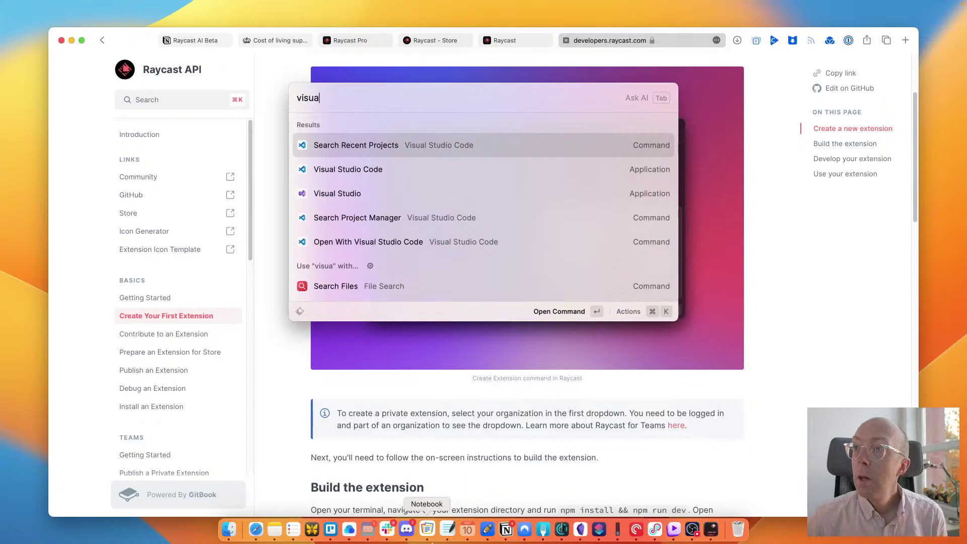
pyautogui.press('Return')
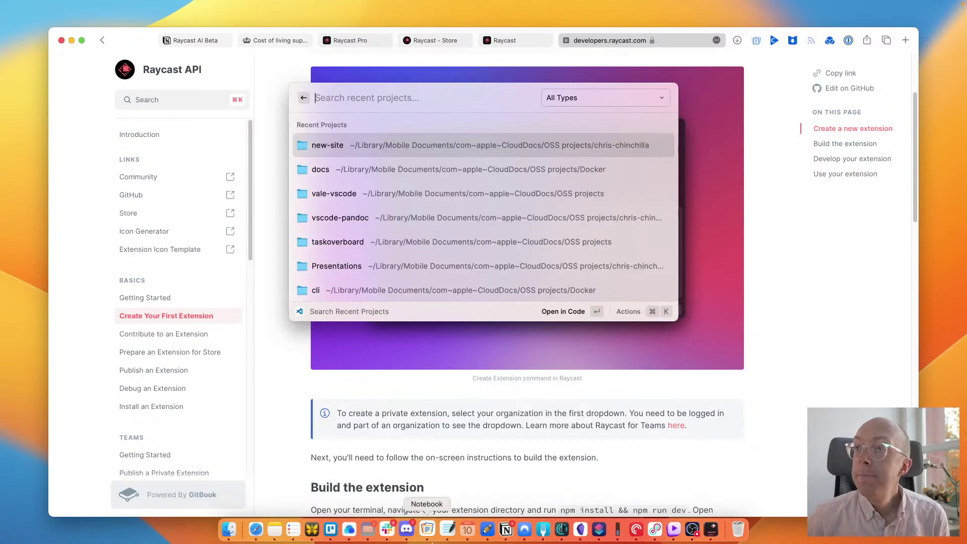
pyautogui.press('Down')
pyautogui.press('Down')
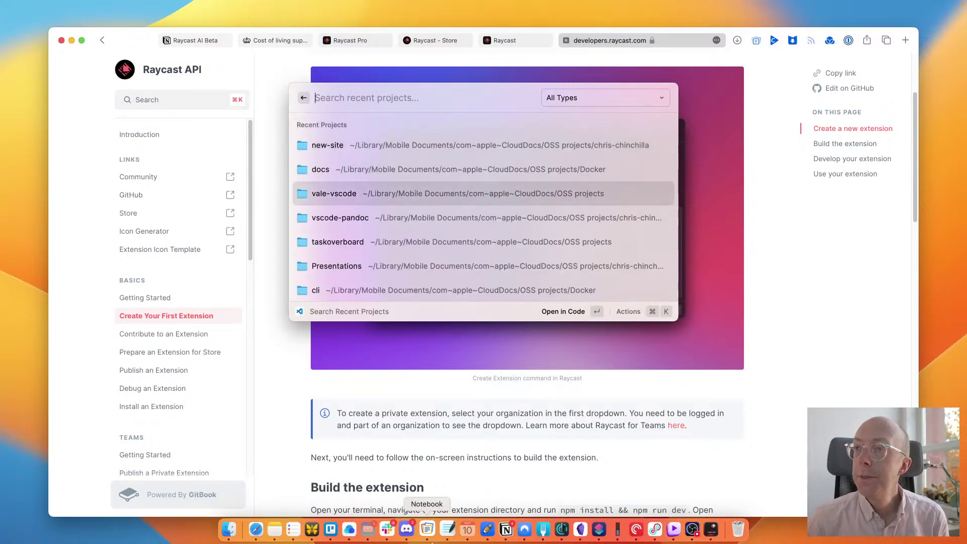
pyautogui.press('Return')
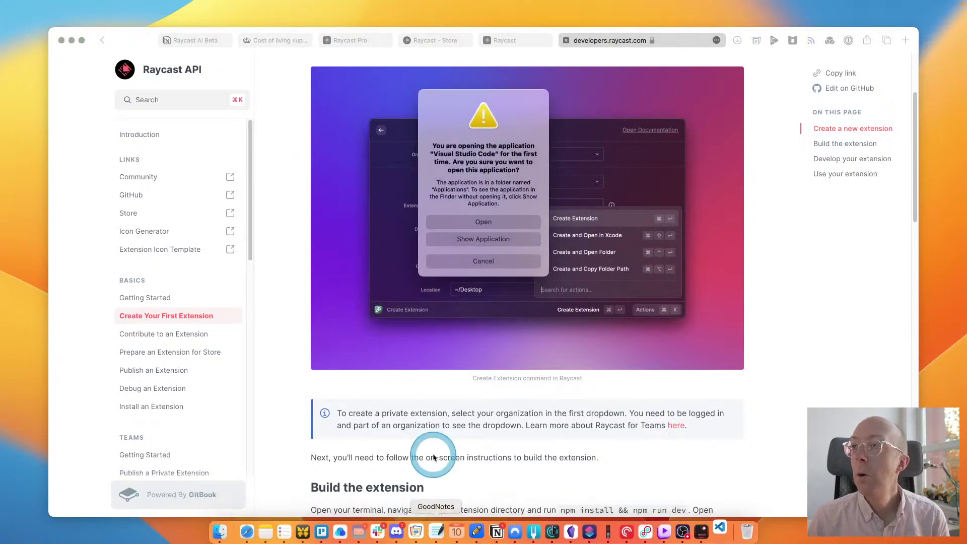
pyautogui.click(483, 222)
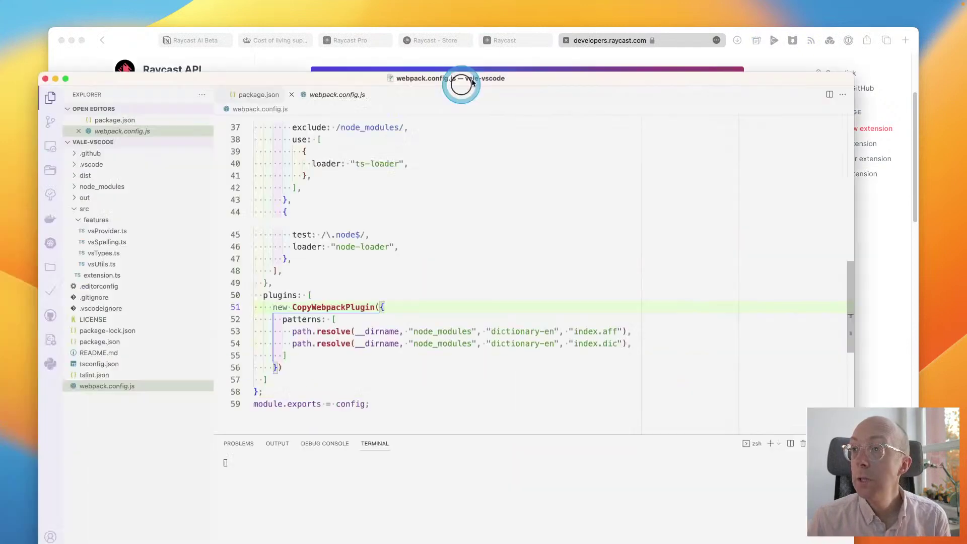
# Step: Open vsProvider.ts from the project's src/features folder and select all of its code
pyautogui.moveTo(460, 82); pyautogui.dragTo(476, 76)
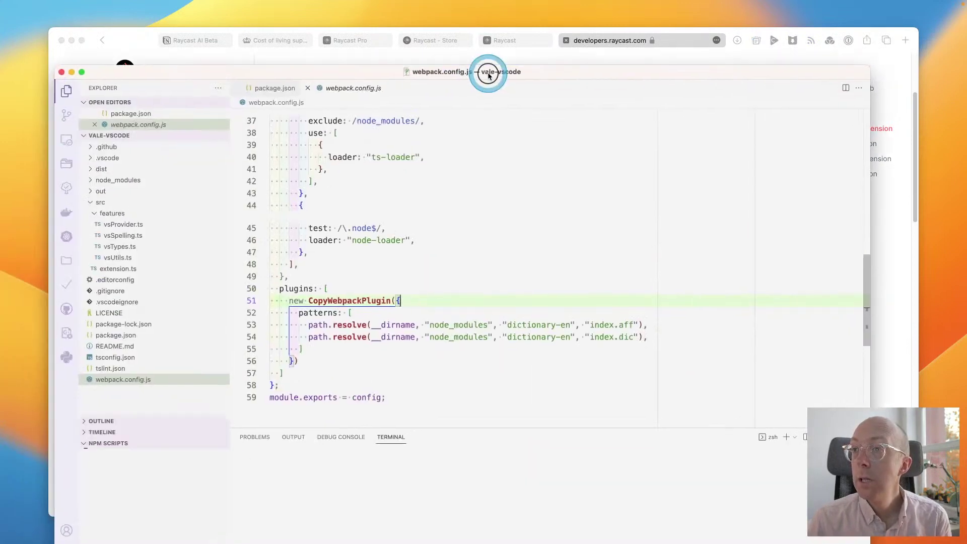
pyautogui.click(123, 235)
pyautogui.click(120, 225)
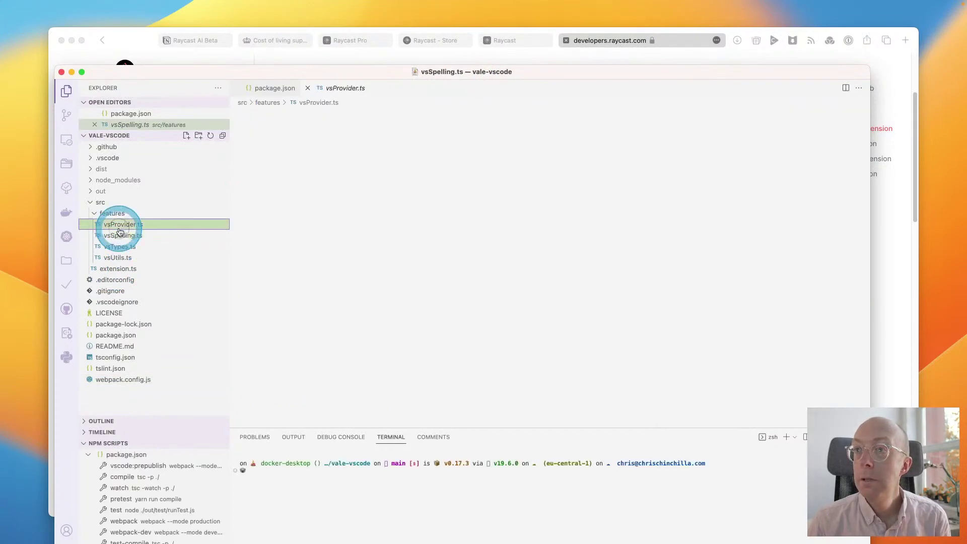
pyautogui.scroll(-10, 486, 289)
pyautogui.scroll(10, 486, 294)
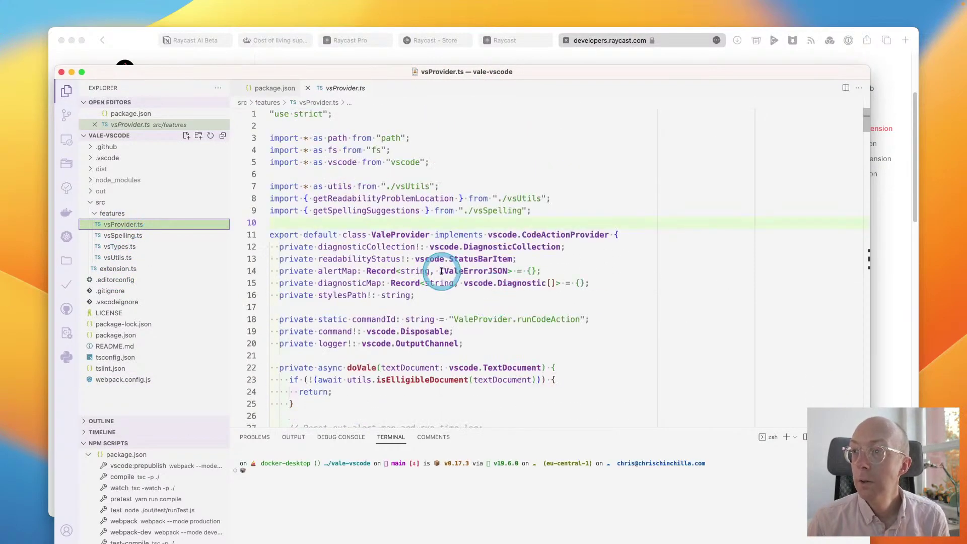
pyautogui.press('super+a')
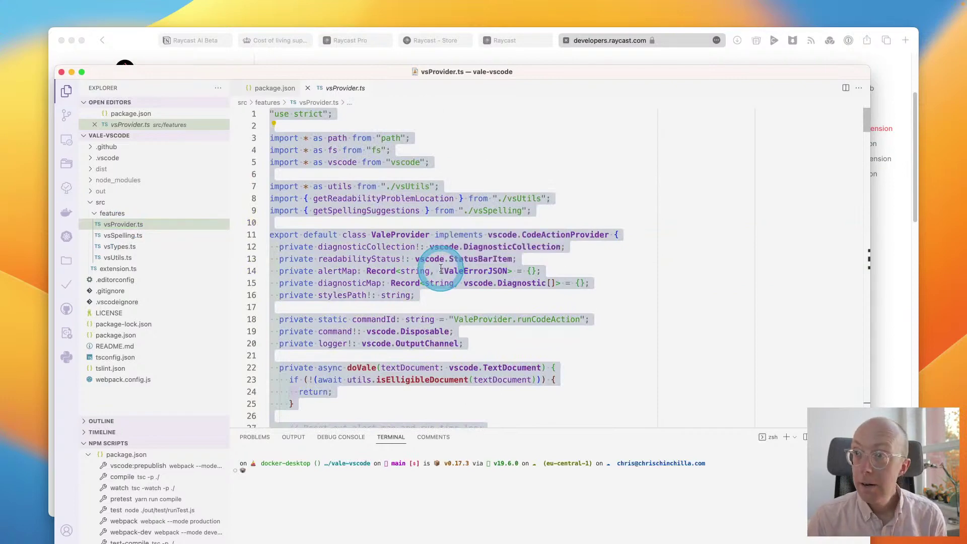
# Step: Run Raycast's built-in AI command Explain Code Step by Step on the selected code
pyautogui.hotkey('alt', 'space')
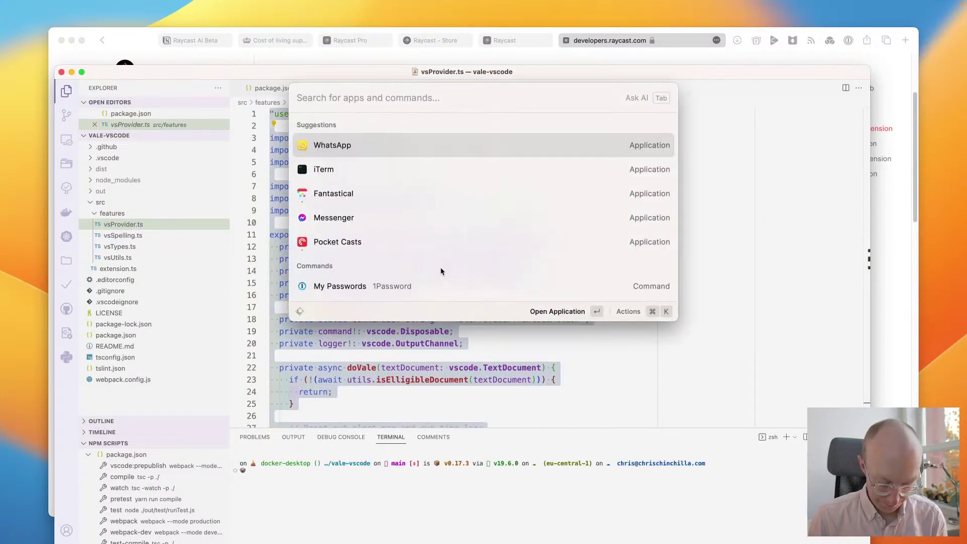
pyautogui.write('sear')
pyautogui.press('Return')
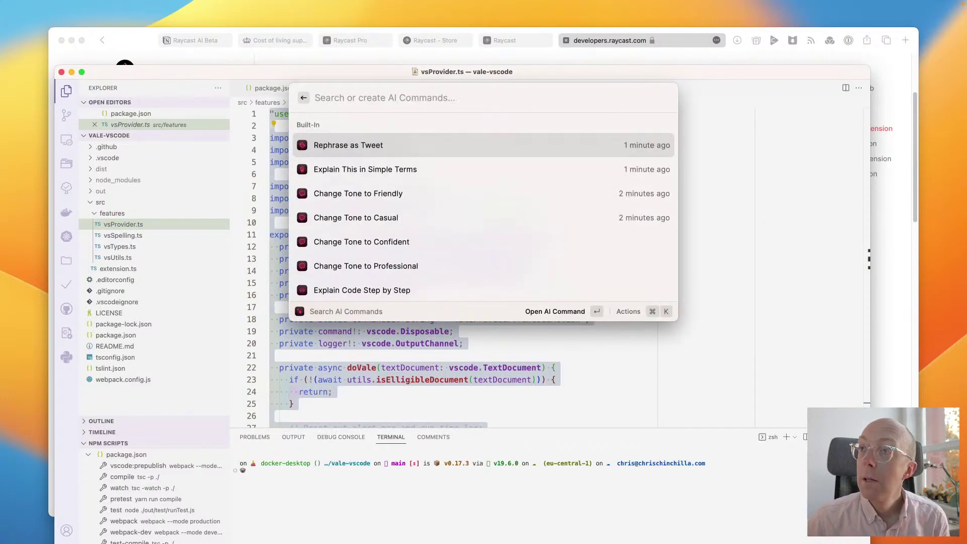
pyautogui.press('Down')
pyautogui.press('Down')
pyautogui.press('Down')
pyautogui.press('Down')
pyautogui.press('Down')
pyautogui.press('Down')
pyautogui.press('Return')
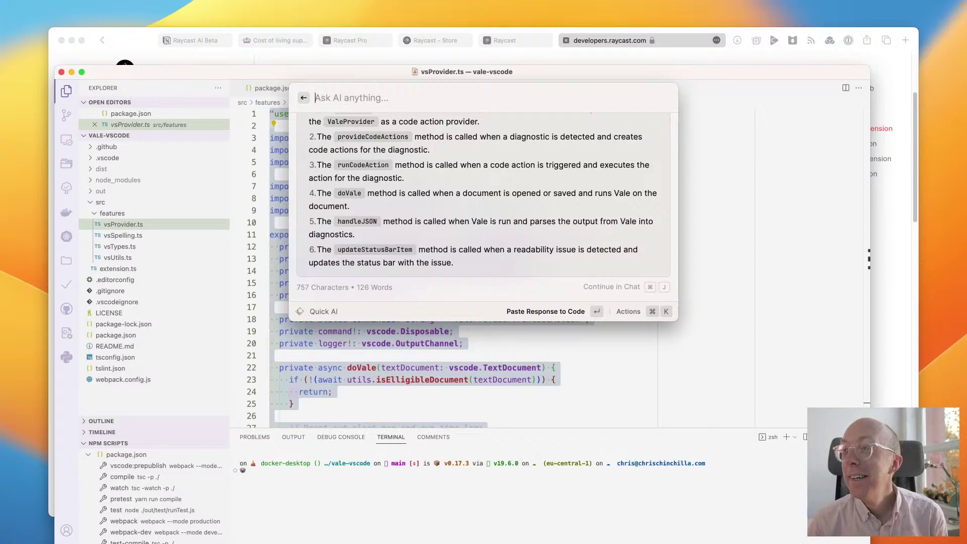
# Step: Look through the actions available for the code explanation, and return to the AI commands list
pyautogui.press('cmd+k')
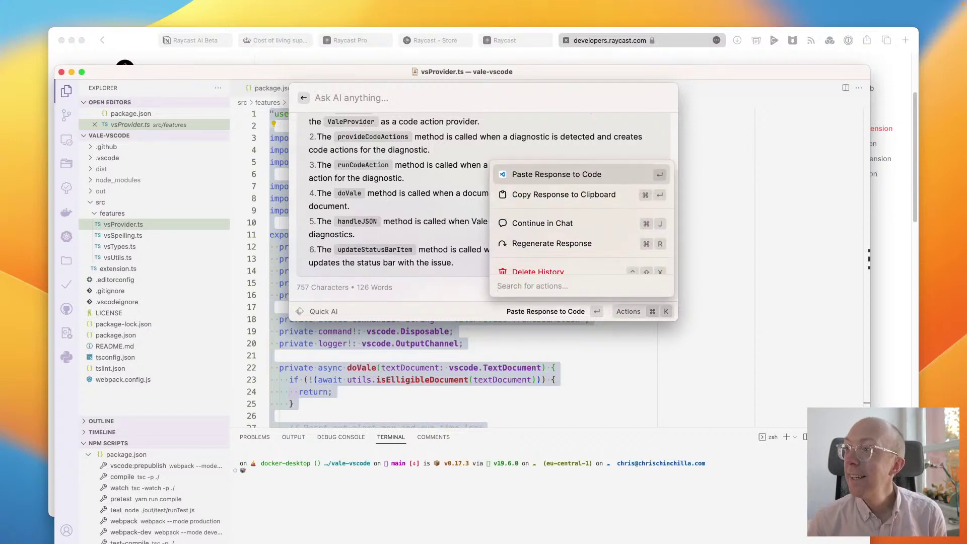
pyautogui.scroll(-1, 579, 244)
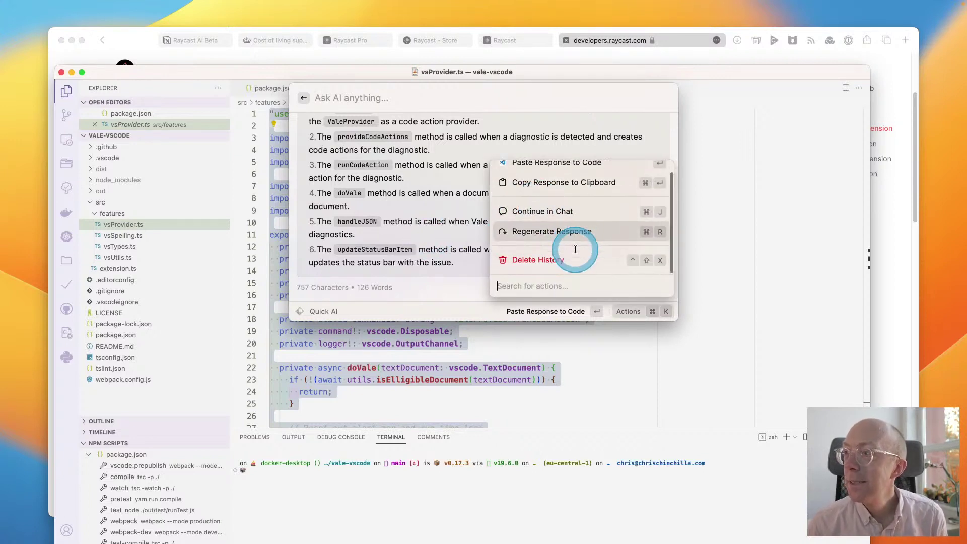
pyautogui.scroll(1, 574, 251)
pyautogui.press('Escape')
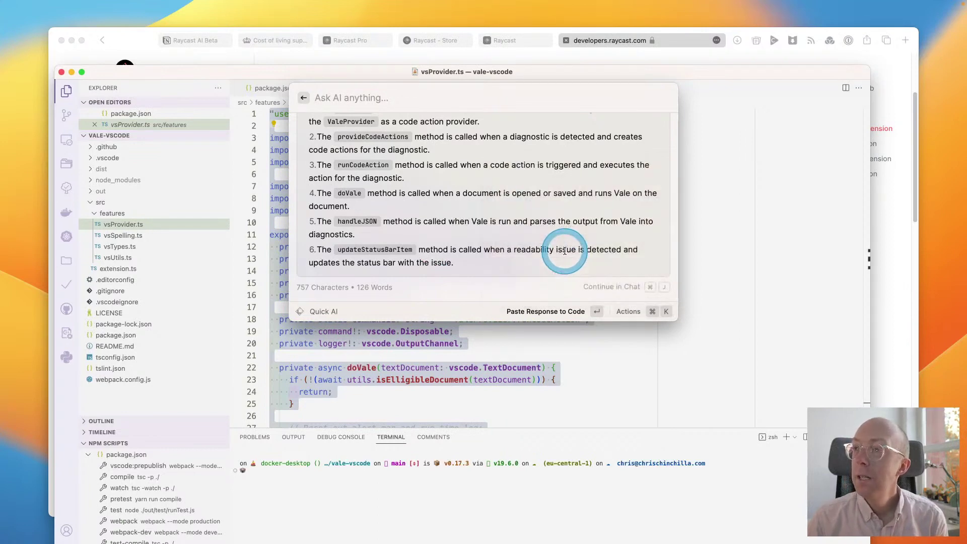
pyautogui.press('Escape')
# Step: Run the built-in AI command Find Bugs in Code on the selected code
pyautogui.click(564, 250)
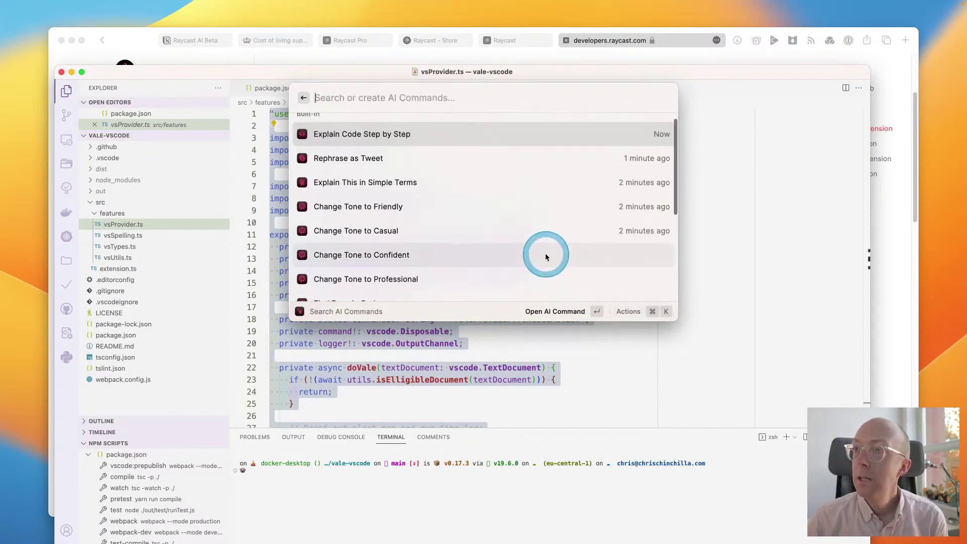
pyautogui.scroll(-3, 545, 252)
pyautogui.doubleClick(357, 218)
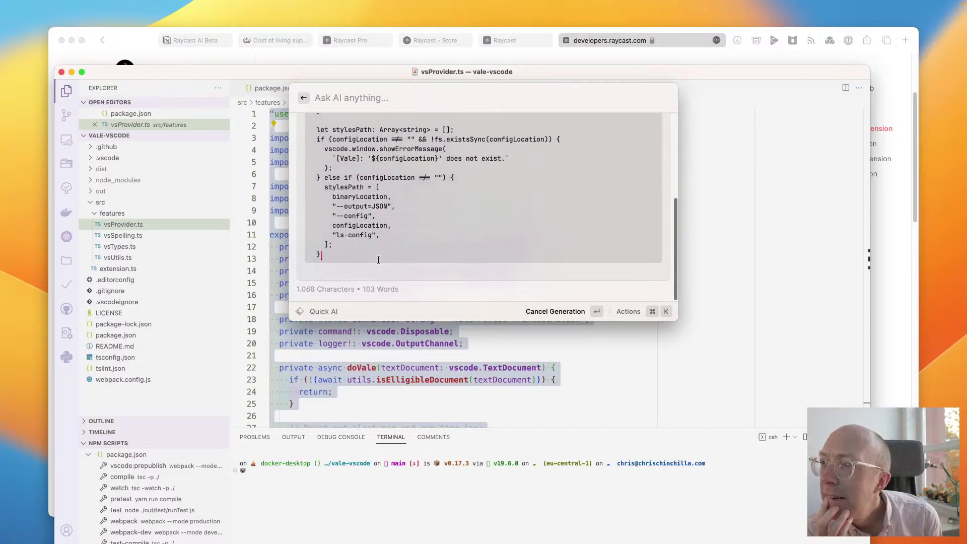
# Step: Read through the Find Bugs in Code response and its suggested code, and return to the AI commands list
pyautogui.click(372, 259)
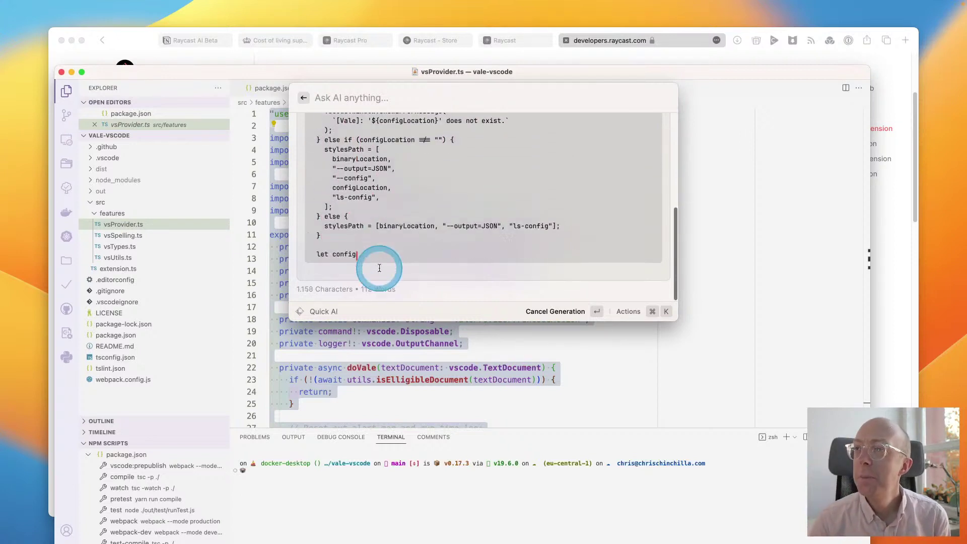
pyautogui.scroll(5, 380, 264)
pyautogui.scroll(3, 381, 267)
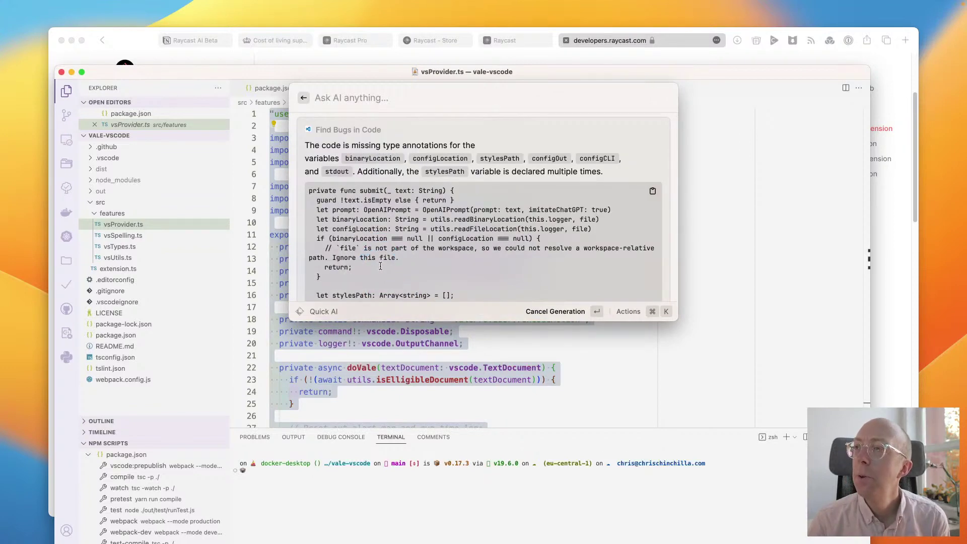
pyautogui.click(380, 266)
pyautogui.scroll(-15, 380, 266)
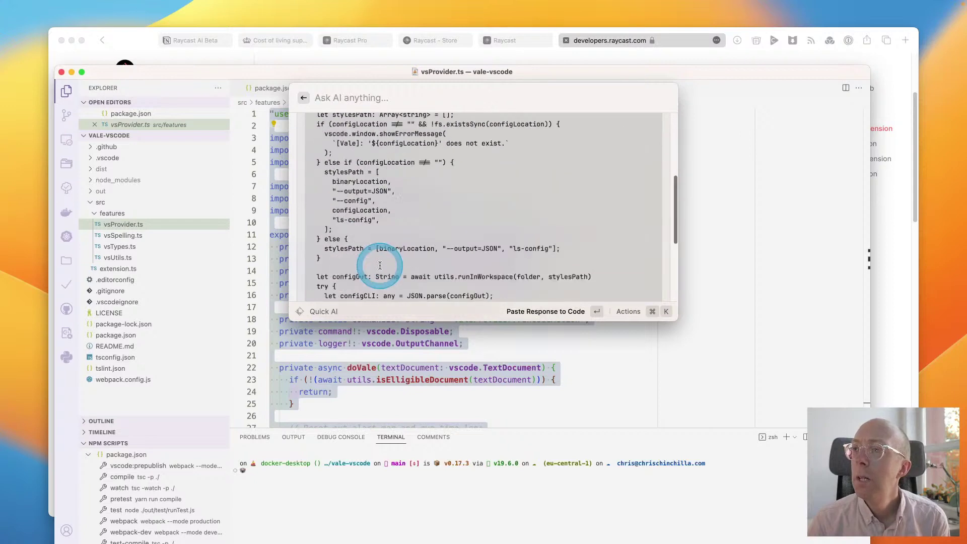
pyautogui.scroll(8, 380, 266)
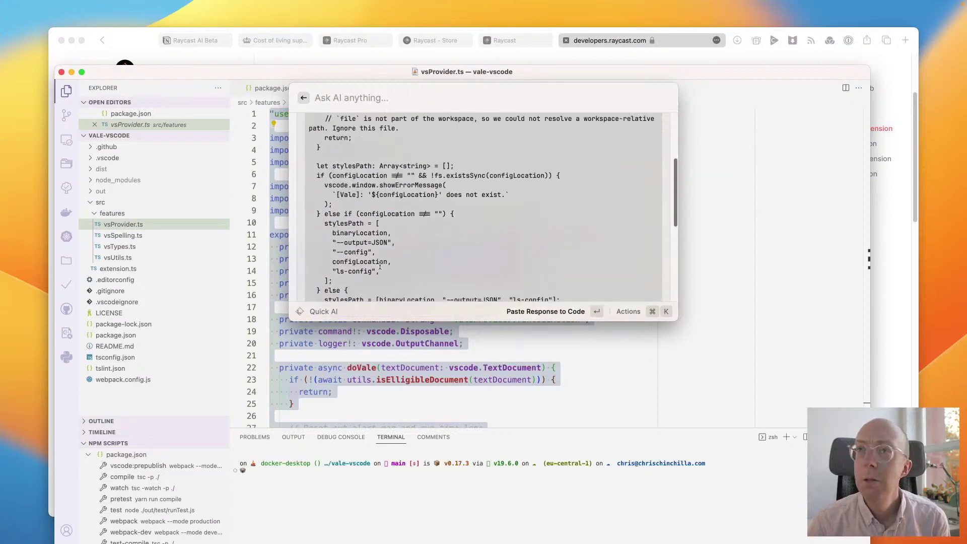
pyautogui.press('Escape')
# Step: Look over the AI commands list, and close both Raycast and the vale-vscode editor window
pyautogui.scroll(-5, 379, 267)
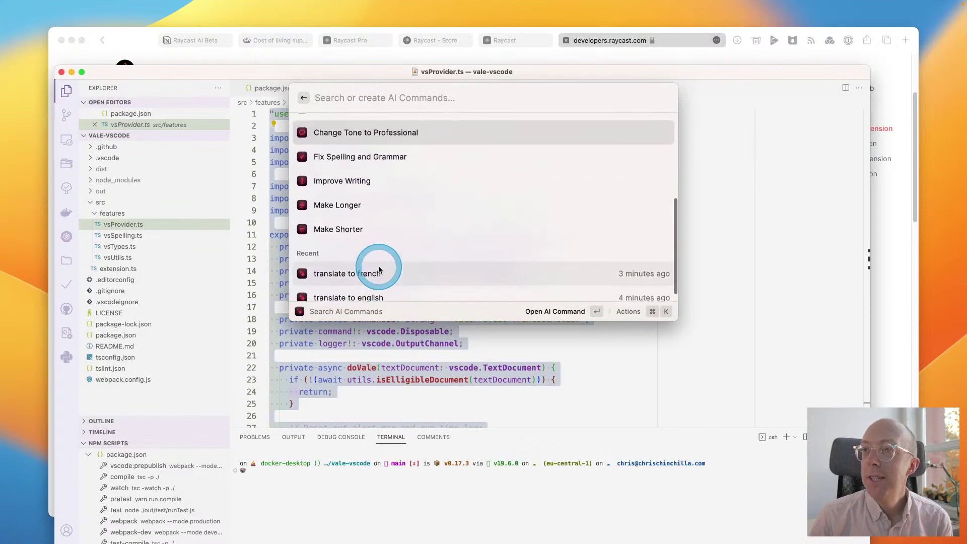
pyautogui.scroll(10, 378, 269)
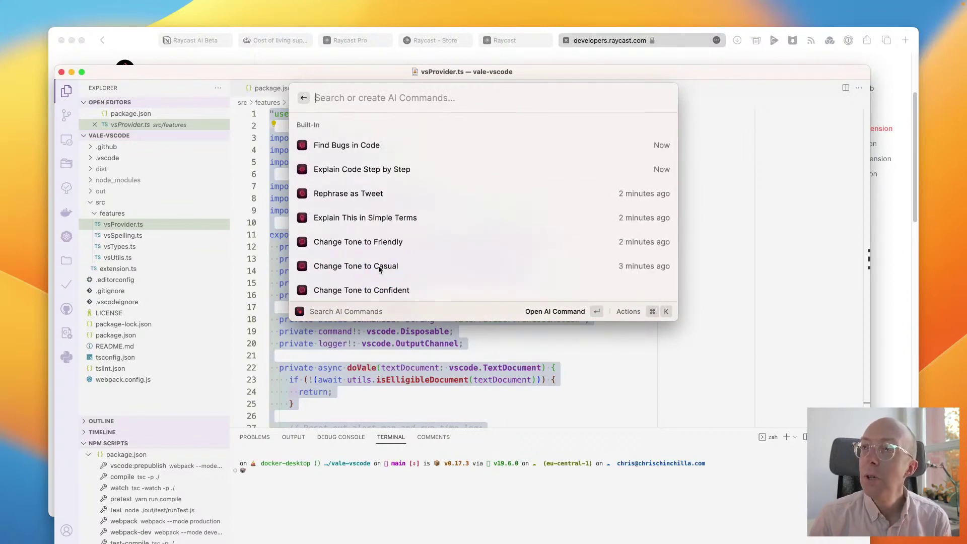
pyautogui.press('Escape')
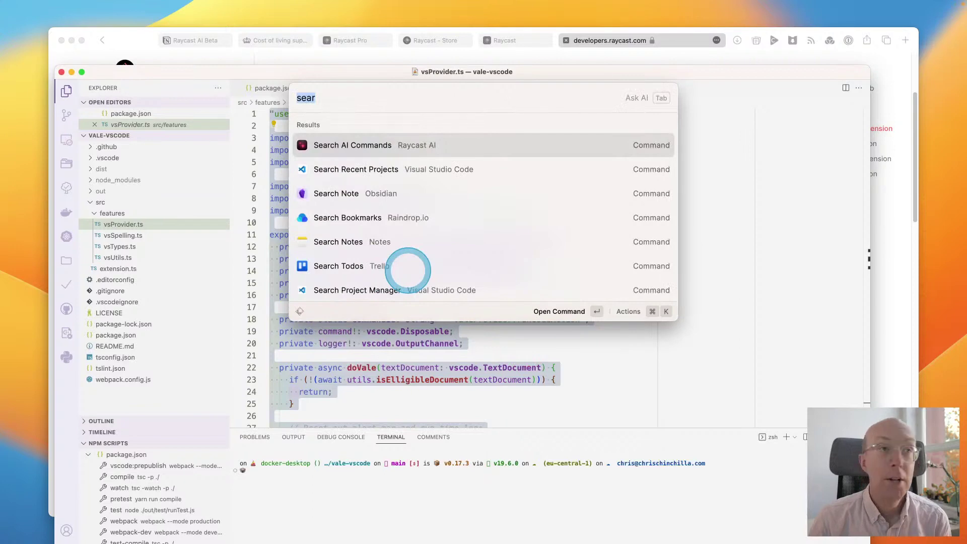
pyautogui.press('Escape')
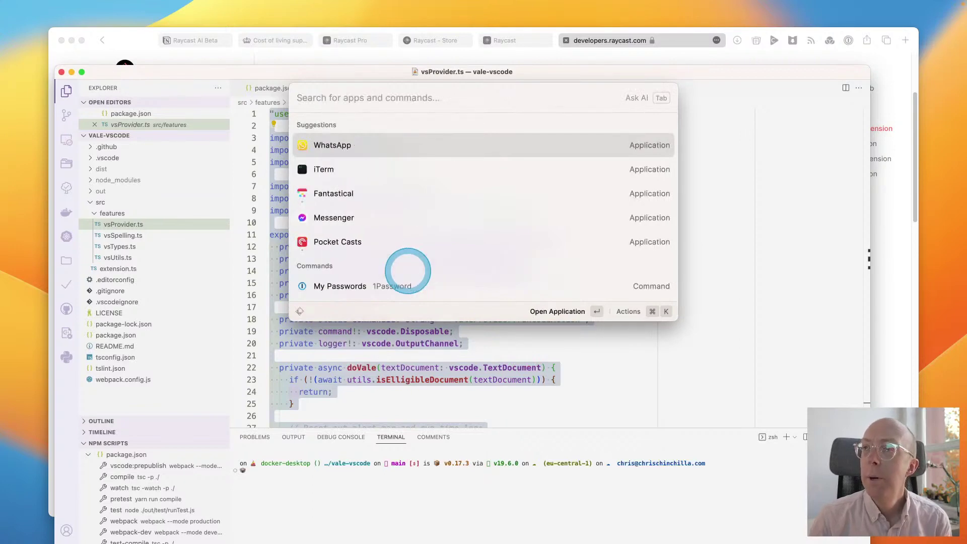
pyautogui.press('Escape')
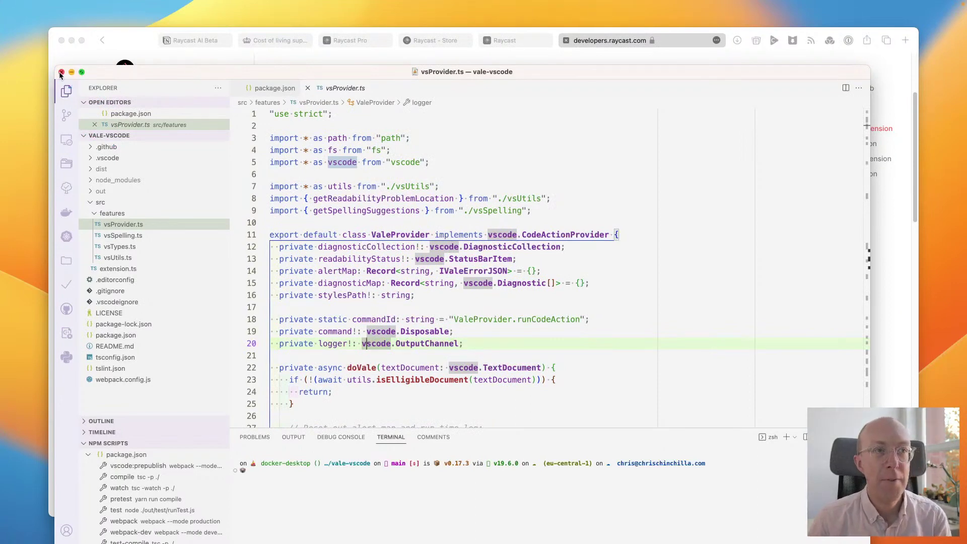
pyautogui.click(61, 73)
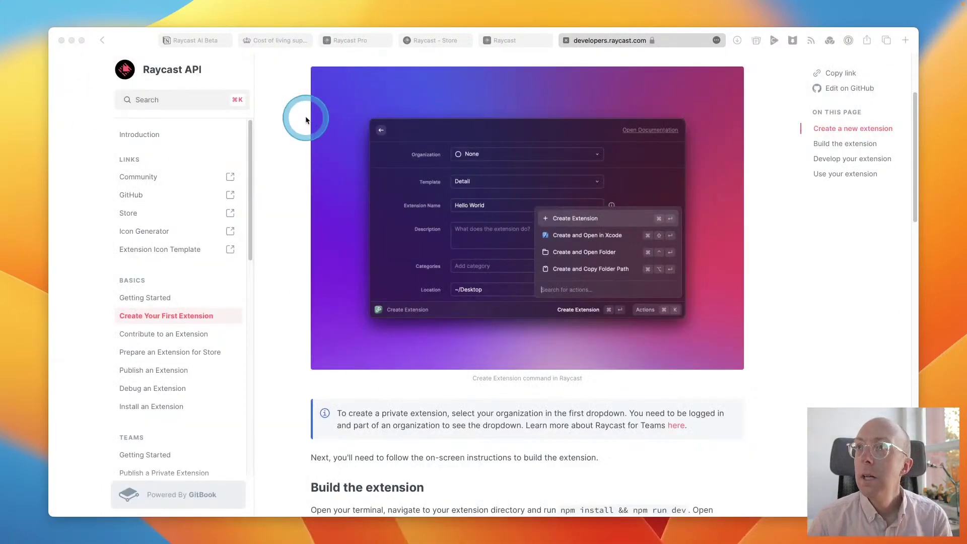
# Step: Review the rest of the Raycast AI Beta page, from the Translate Text example to Troubleshooting and Links
pyautogui.click(199, 40)
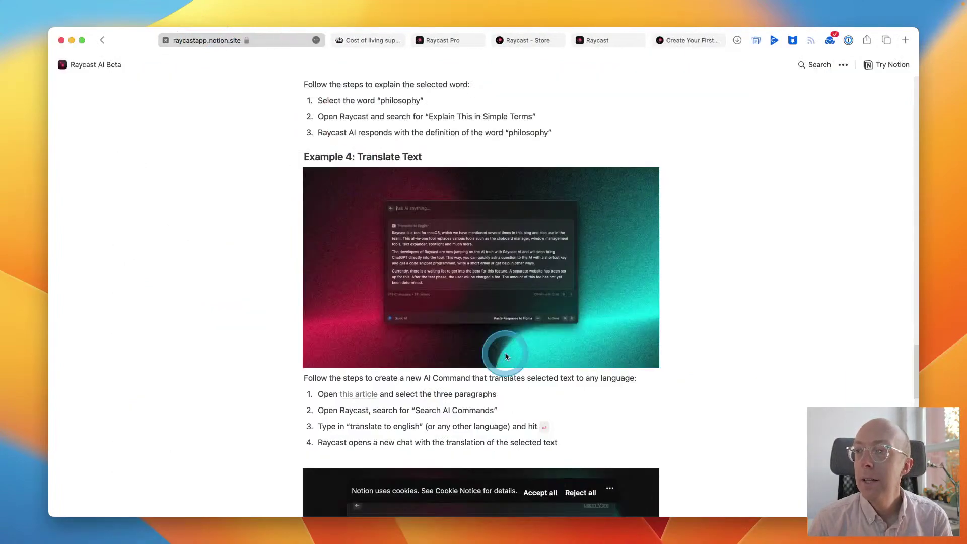
pyautogui.scroll(-10, 500, 417)
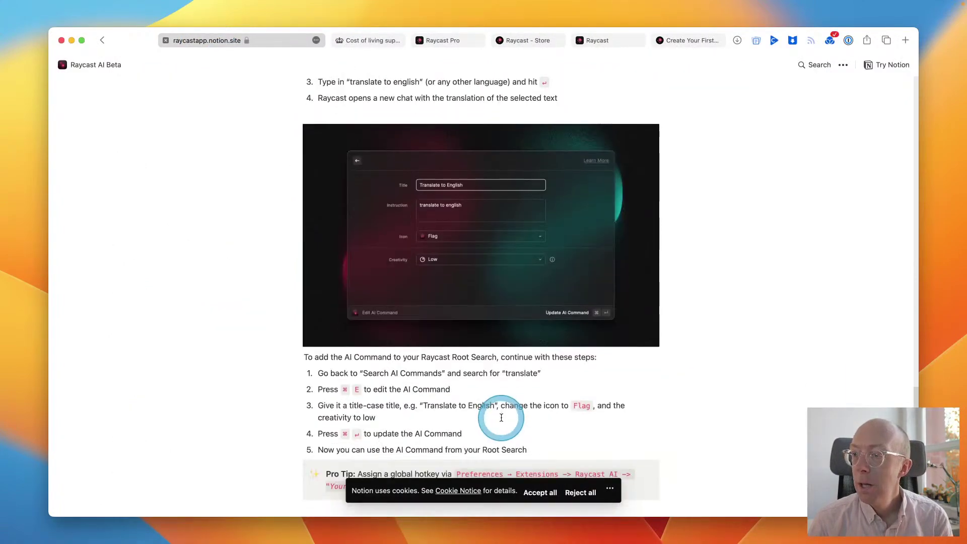
pyautogui.scroll(-8, 501, 418)
pyautogui.scroll(-2, 501, 418)
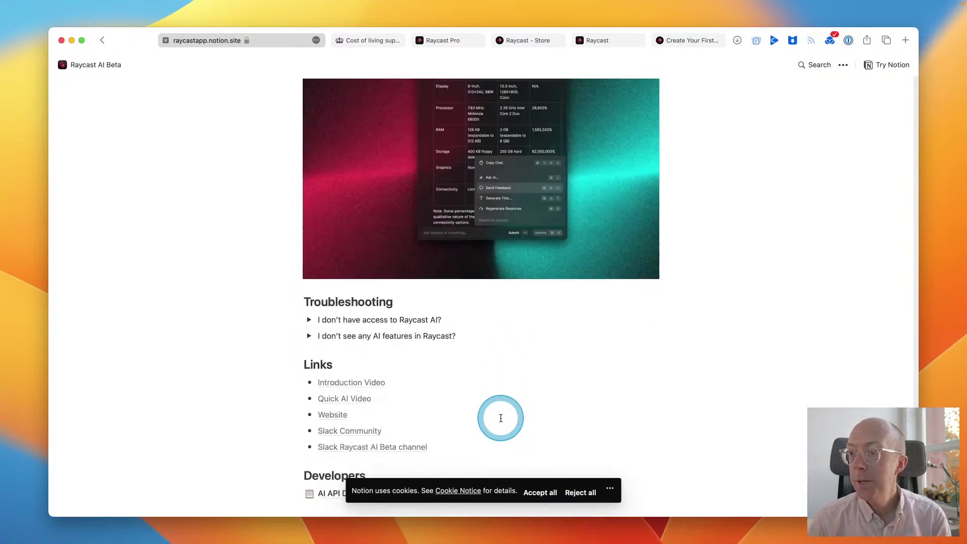
pyautogui.scroll(1, 501, 417)
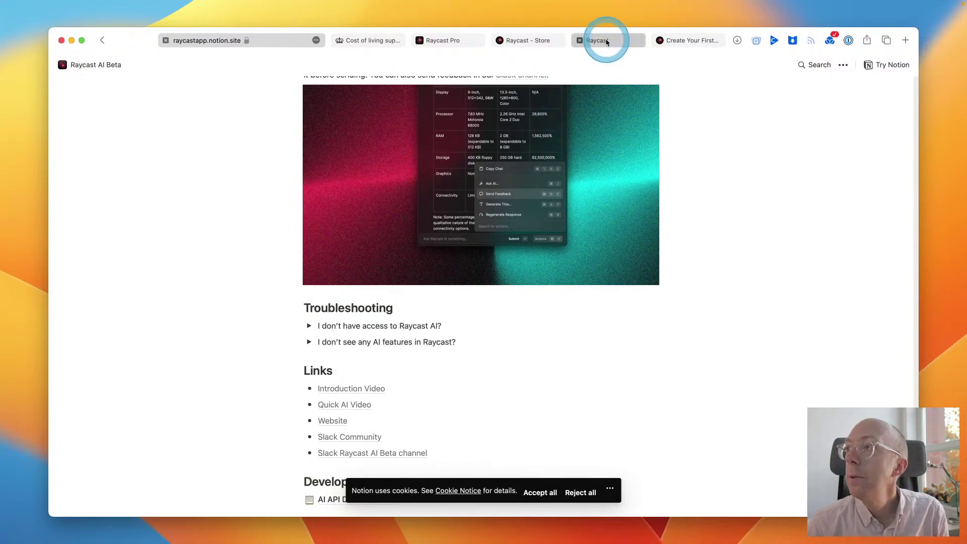
# Step: Switch to the Raycast Store page and look over its featured extensions
pyautogui.click(538, 44)
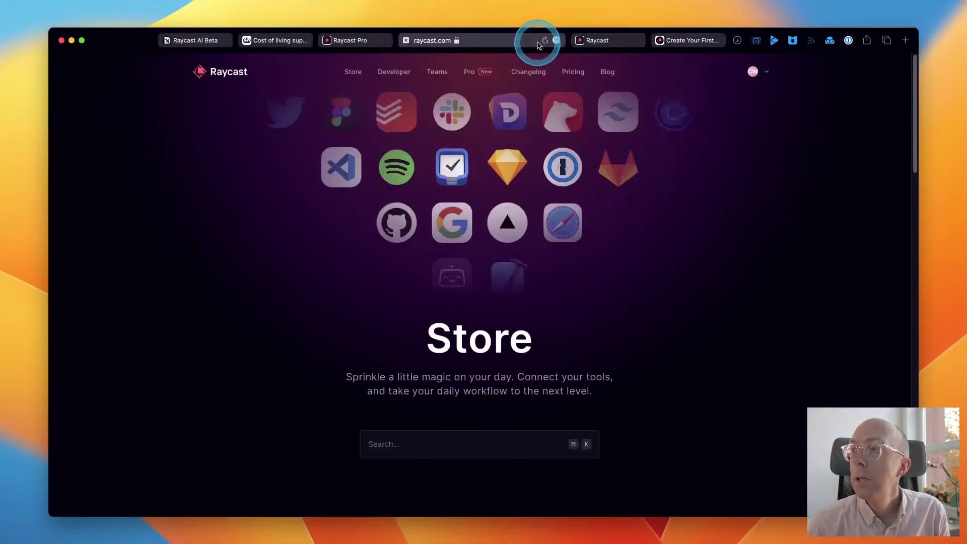
pyautogui.scroll(-10, 430, 309)
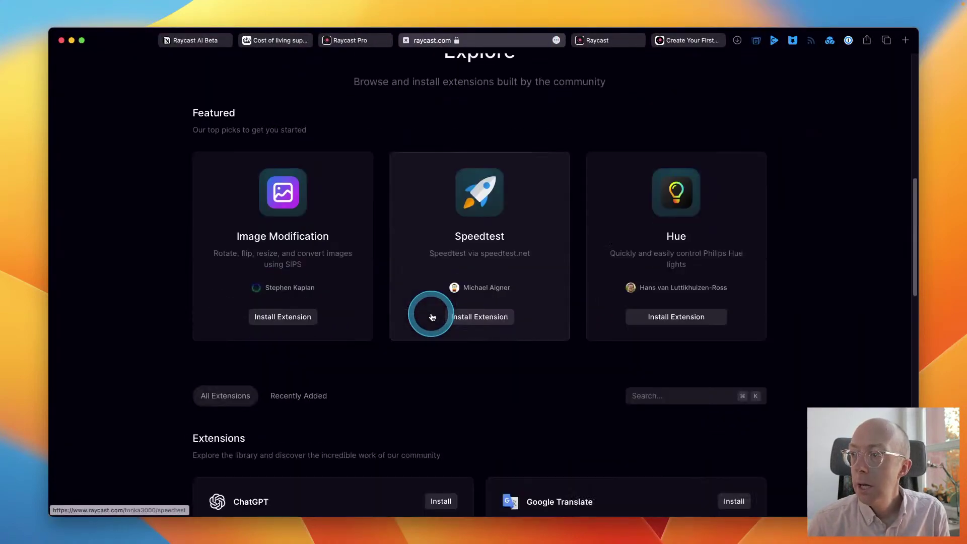
# Step: Open the ChatGPT extension's page in a background tab and look through the store's first page of extensions, down to Notion
pyautogui.scroll(-4, 430, 316)
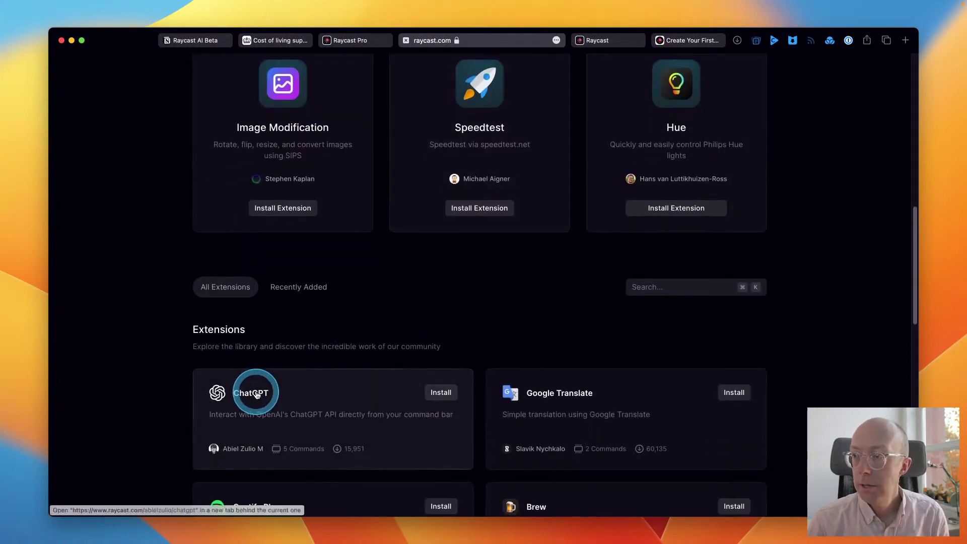
pyautogui.keyDown('super'); pyautogui.click(256, 394); pyautogui.keyUp('super')
pyautogui.scroll(-8, 282, 352)
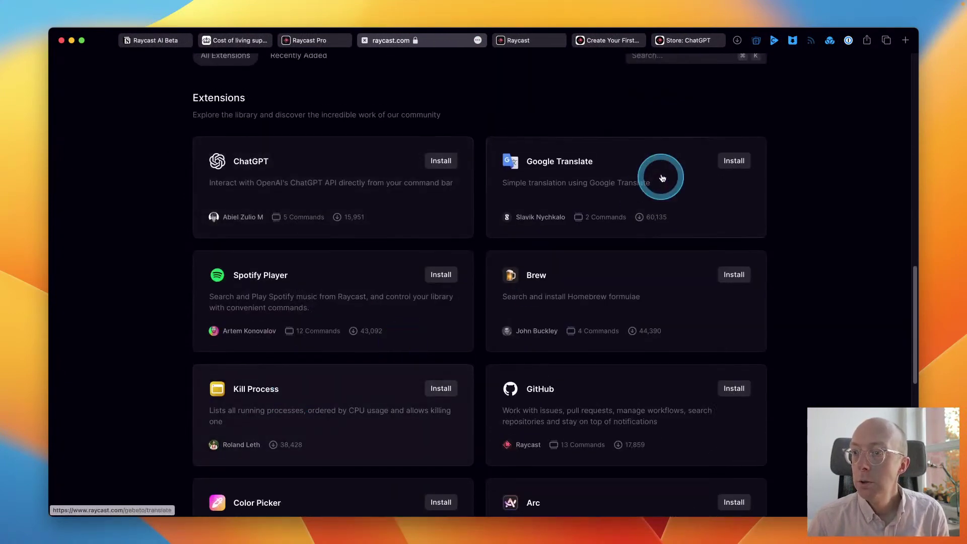
pyautogui.scroll(-6, 541, 299)
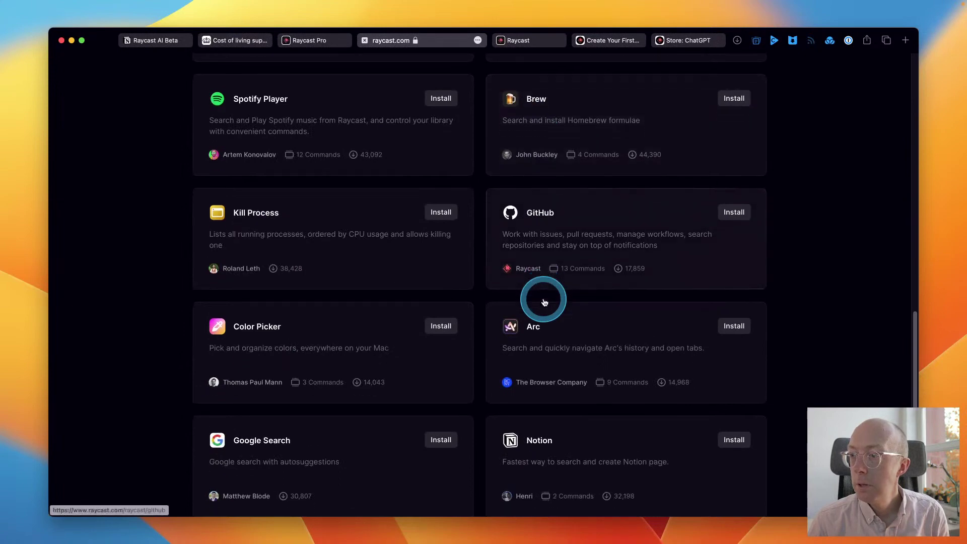
pyautogui.scroll(-3, 544, 302)
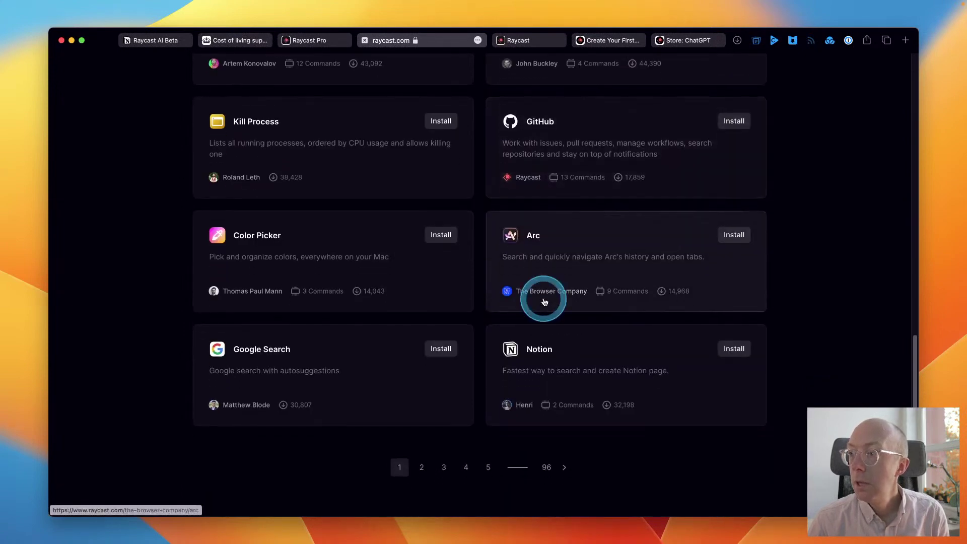
# Step: Switch to the ChatGPT extension page and review its overview, including the screenshots and command descriptions
pyautogui.click(682, 40)
pyautogui.scroll(-5, 596, 246)
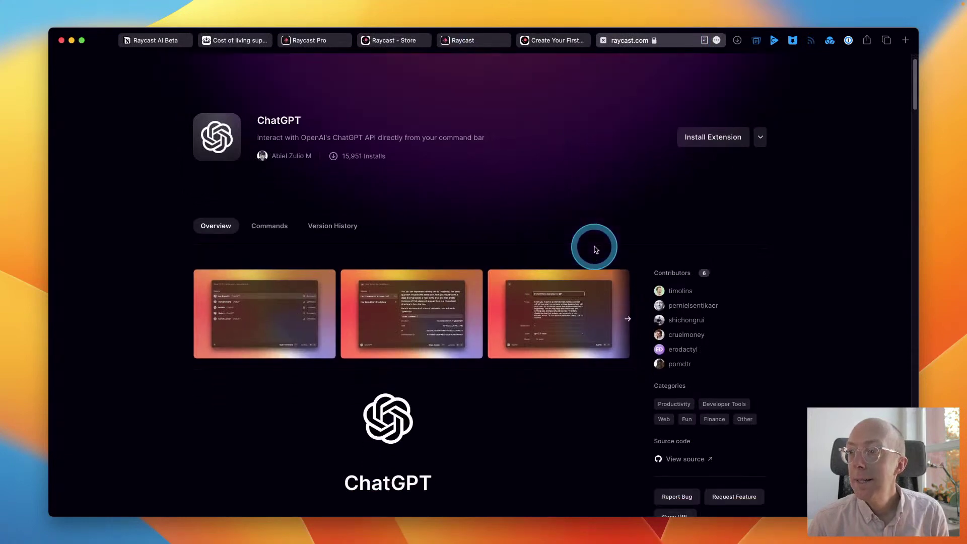
pyautogui.scroll(-2, 596, 249)
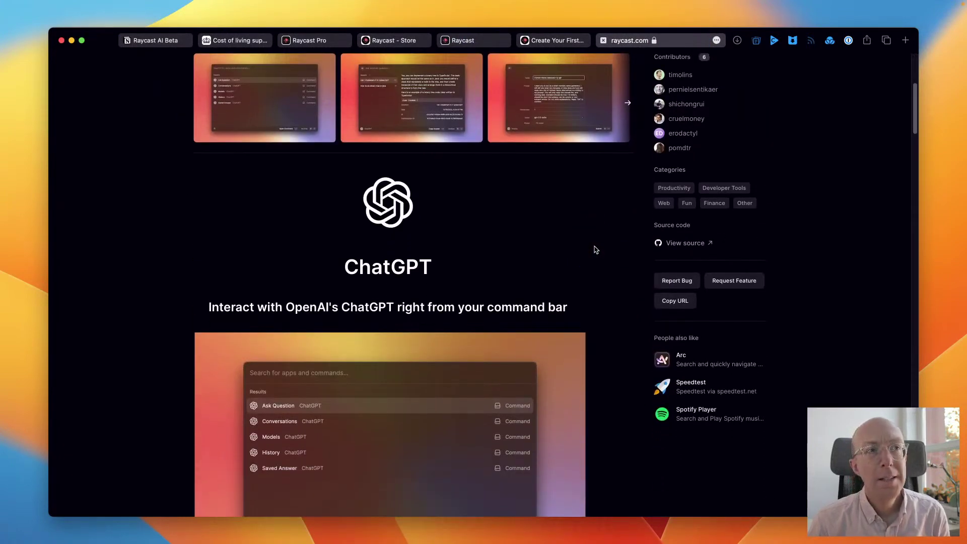
pyautogui.scroll(-5, 595, 249)
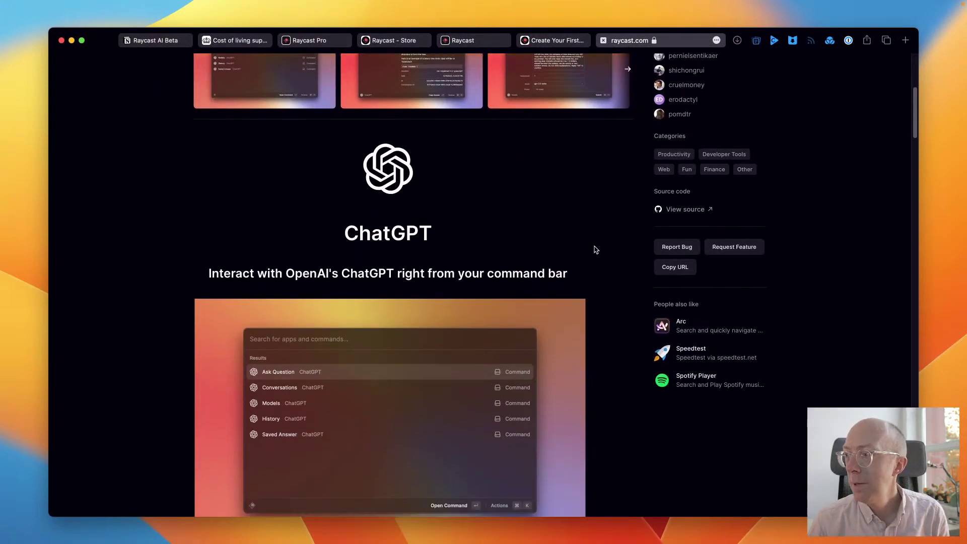
pyautogui.scroll(12, 595, 249)
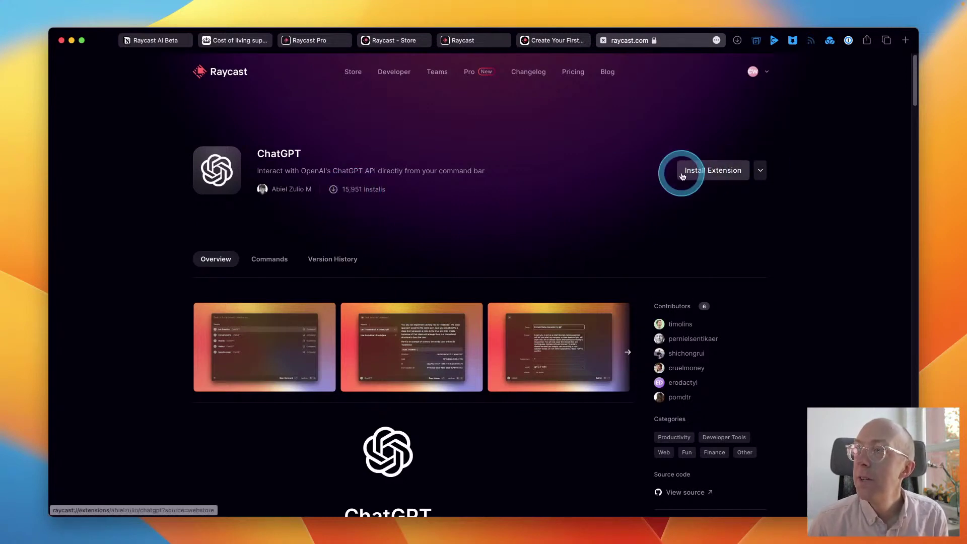
# Step: Install the ChatGPT extension, allowing the page to open Raycast, and check the setup screen of its Ask Question command
pyautogui.click(704, 174)
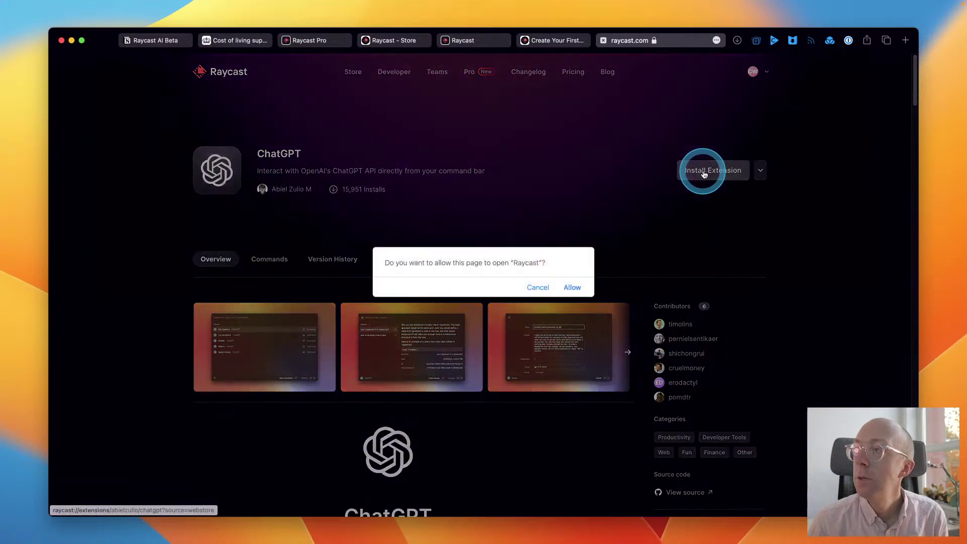
pyautogui.click(574, 288)
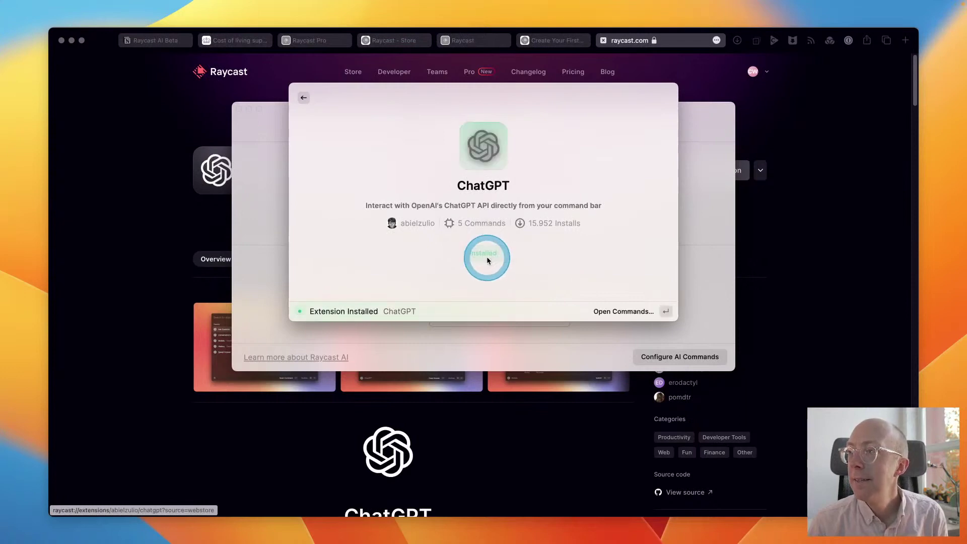
pyautogui.click(618, 311)
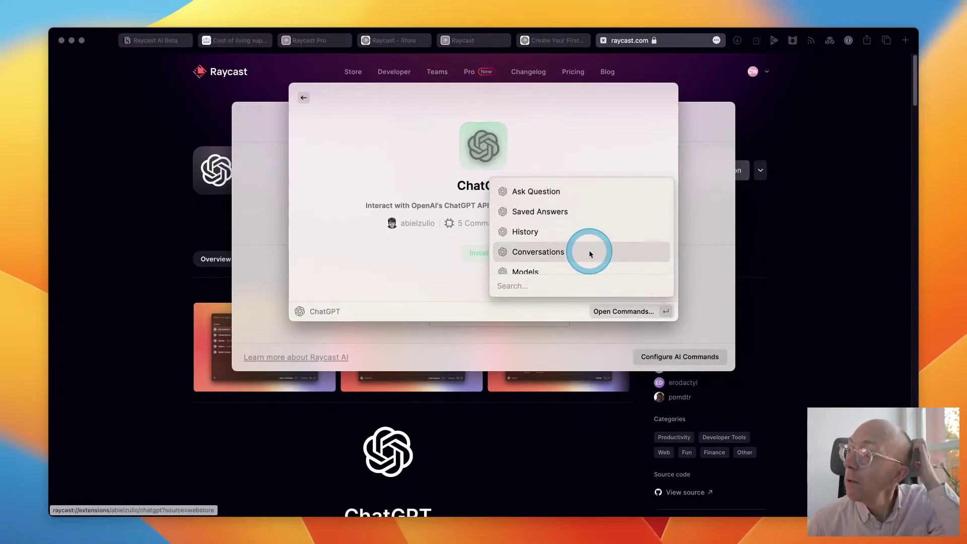
pyautogui.click(546, 192)
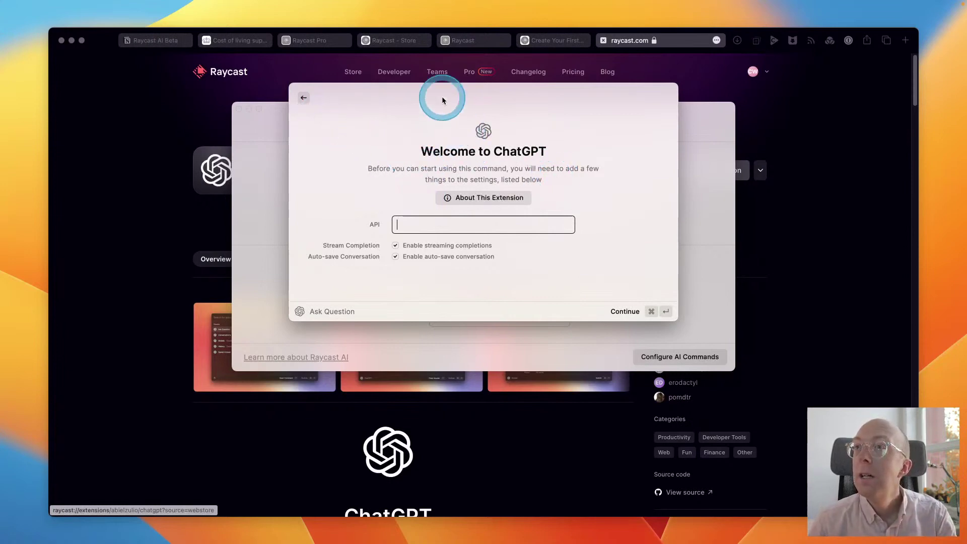
pyautogui.click(303, 97)
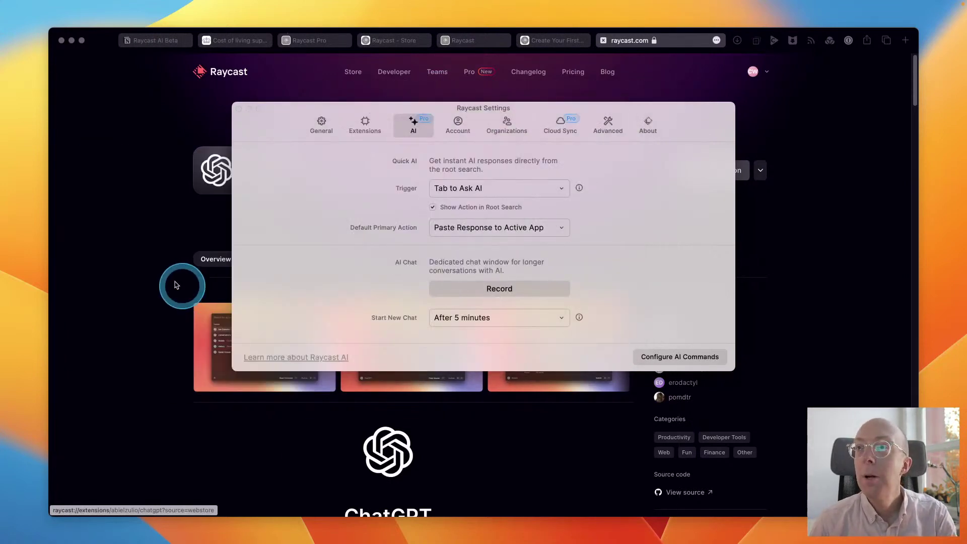
pyautogui.click(166, 278)
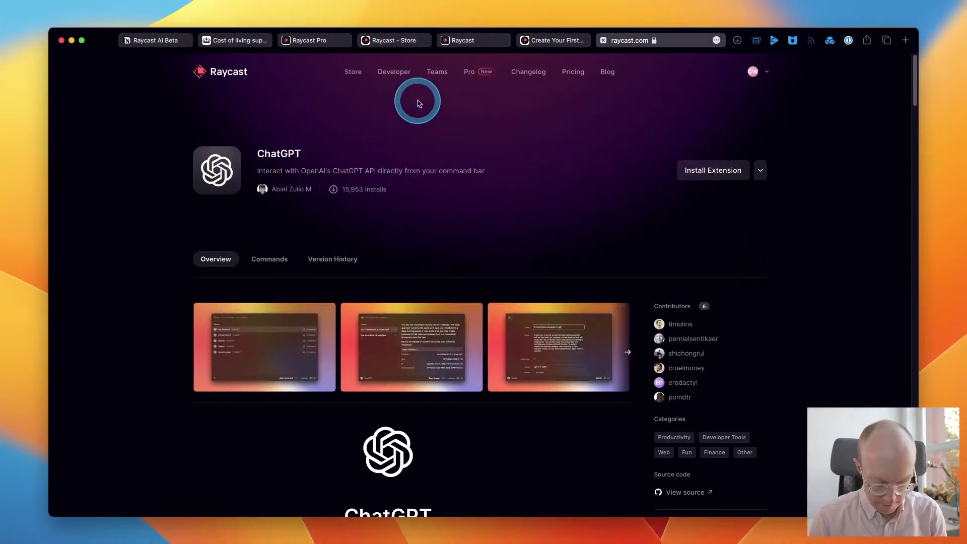
# Step: Load openai.com in a new browser tab and go to the Overview page for developers
pyautogui.press('cmd+t')
pyautogui.write('openai.com')
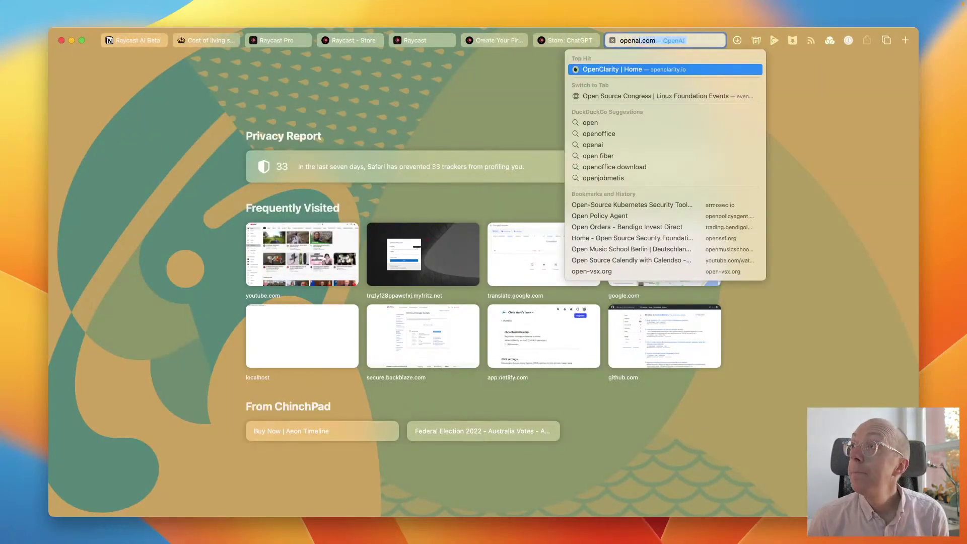
pyautogui.press('Return')
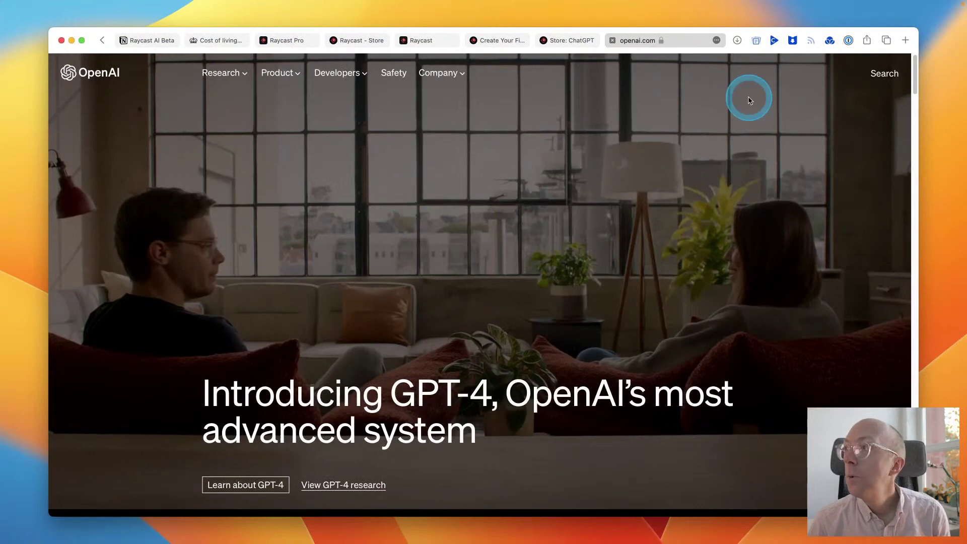
pyautogui.click(335, 76)
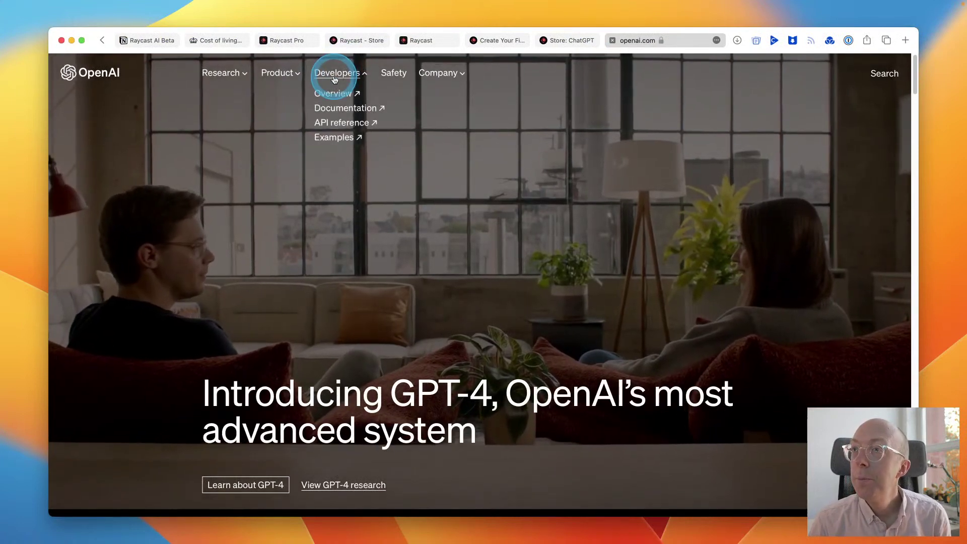
pyautogui.click(337, 94)
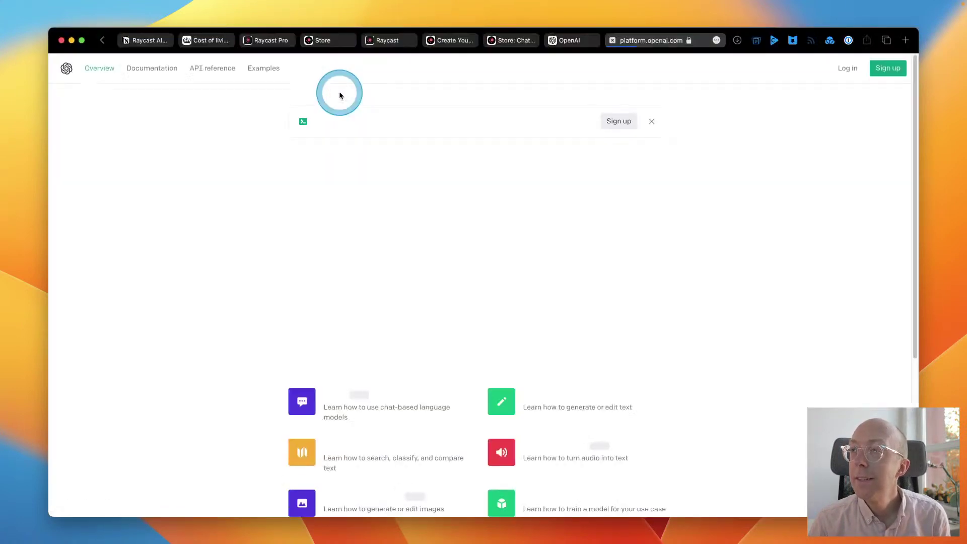